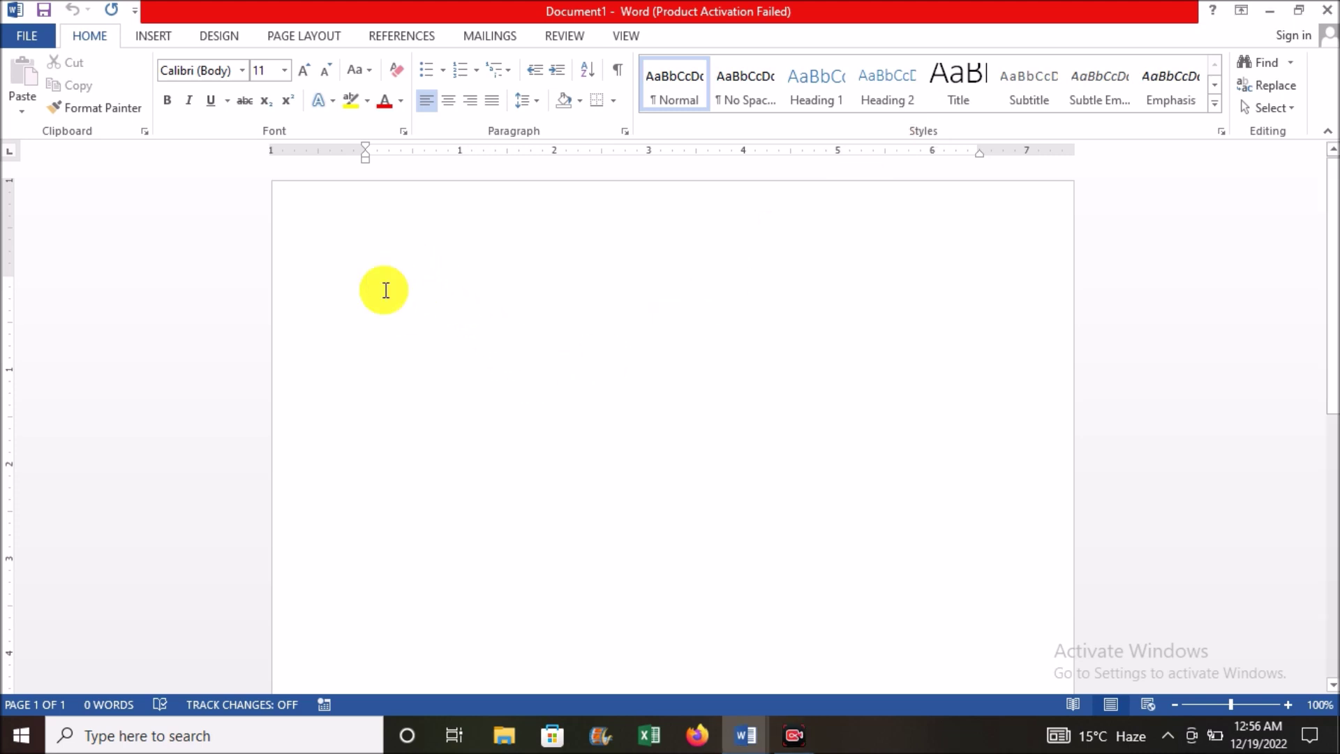
Step: Apply a plain Box page border around the whole page from Page Borders
left_click(222, 36)
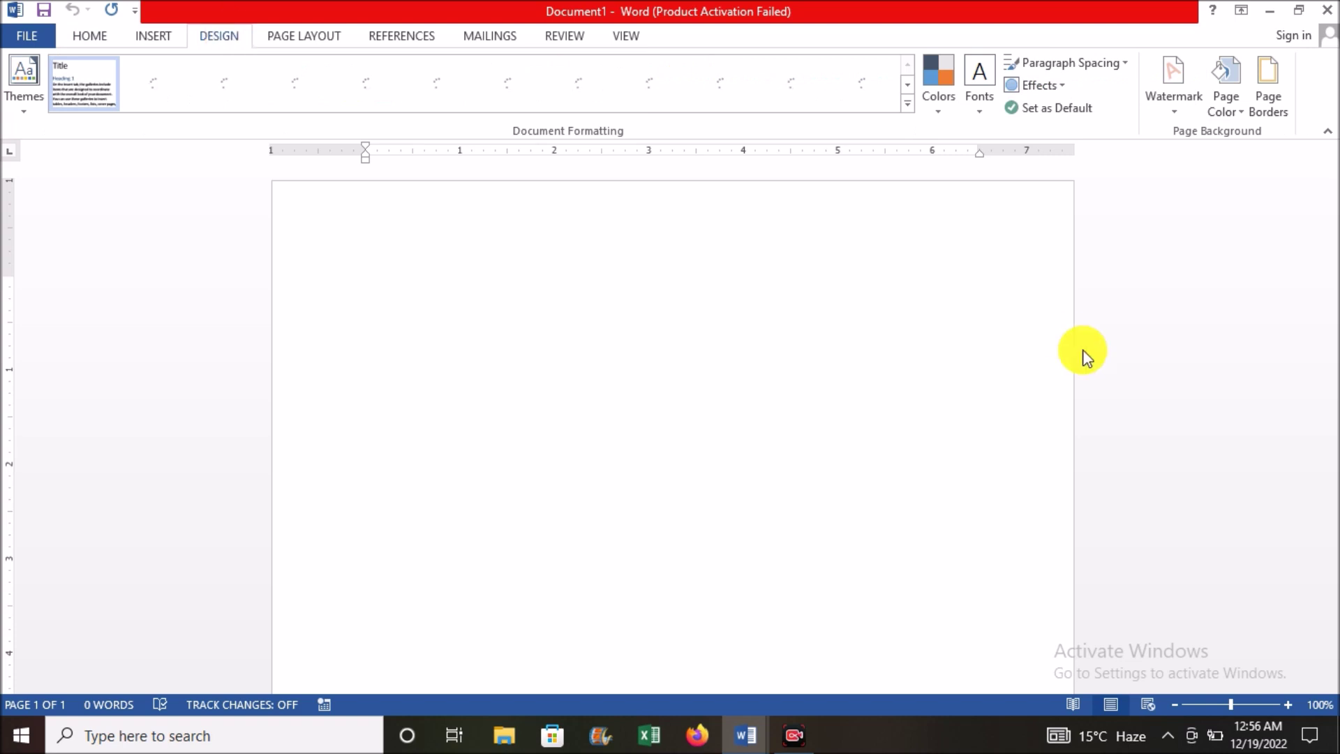
left_click(1274, 99)
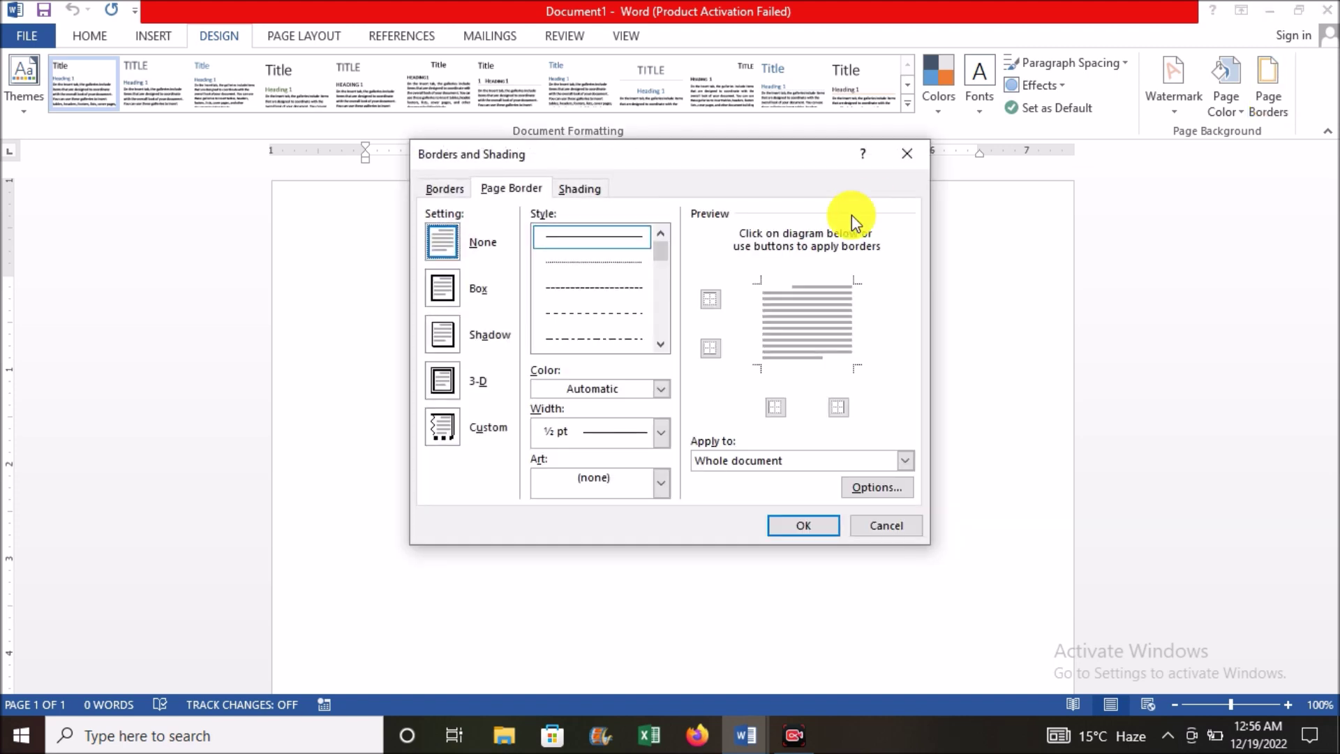
left_click(445, 290)
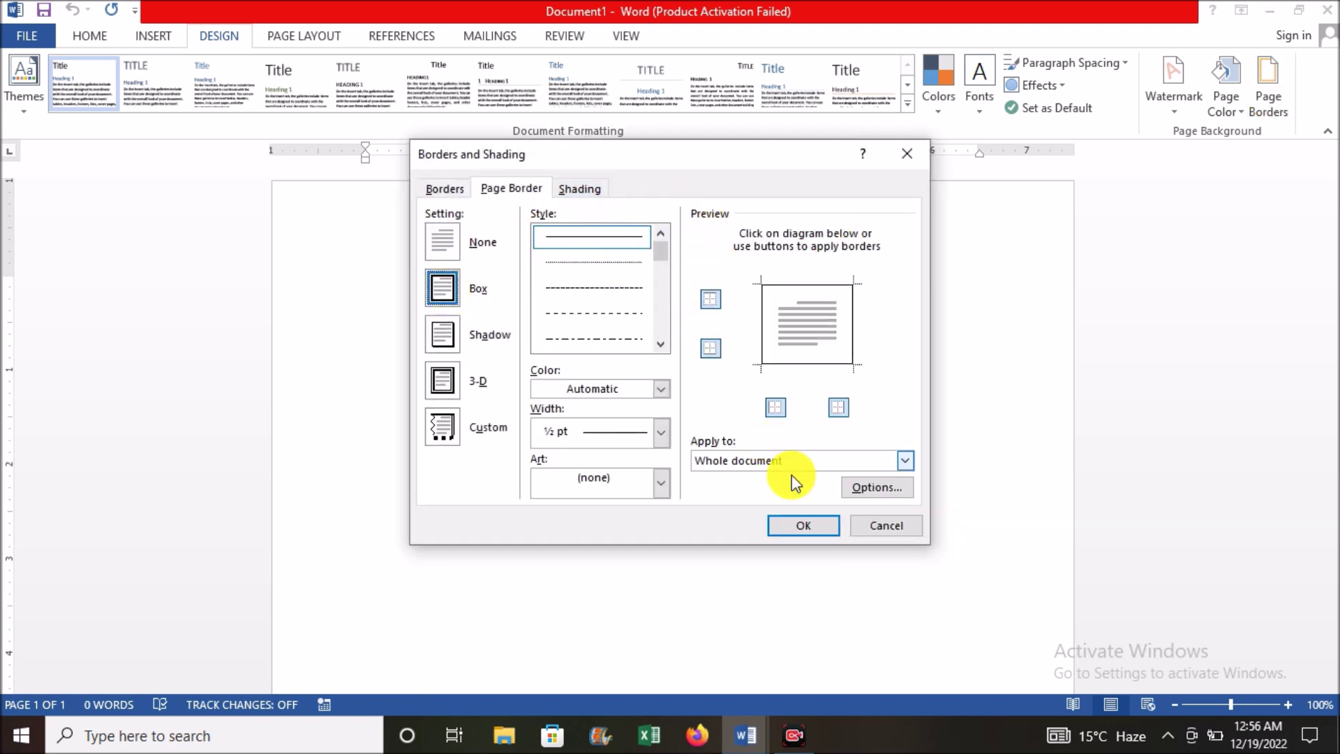
left_click(813, 526)
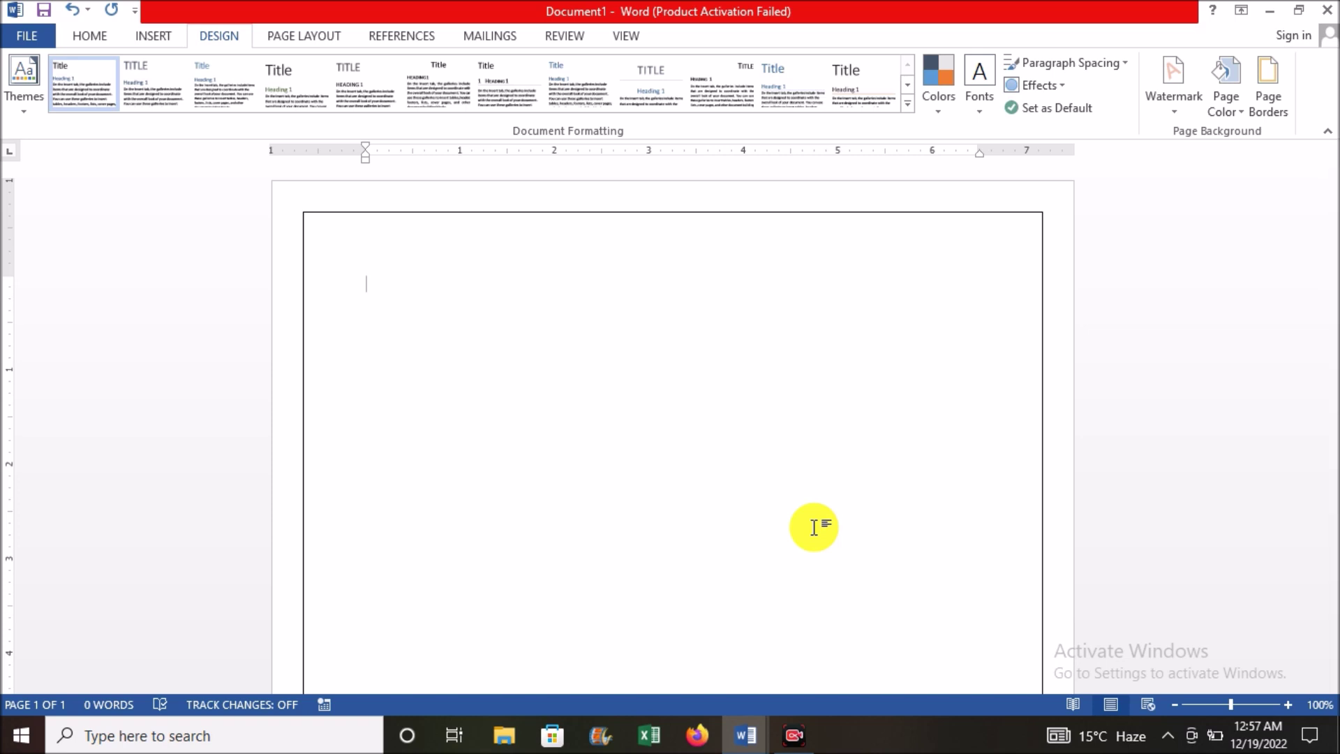
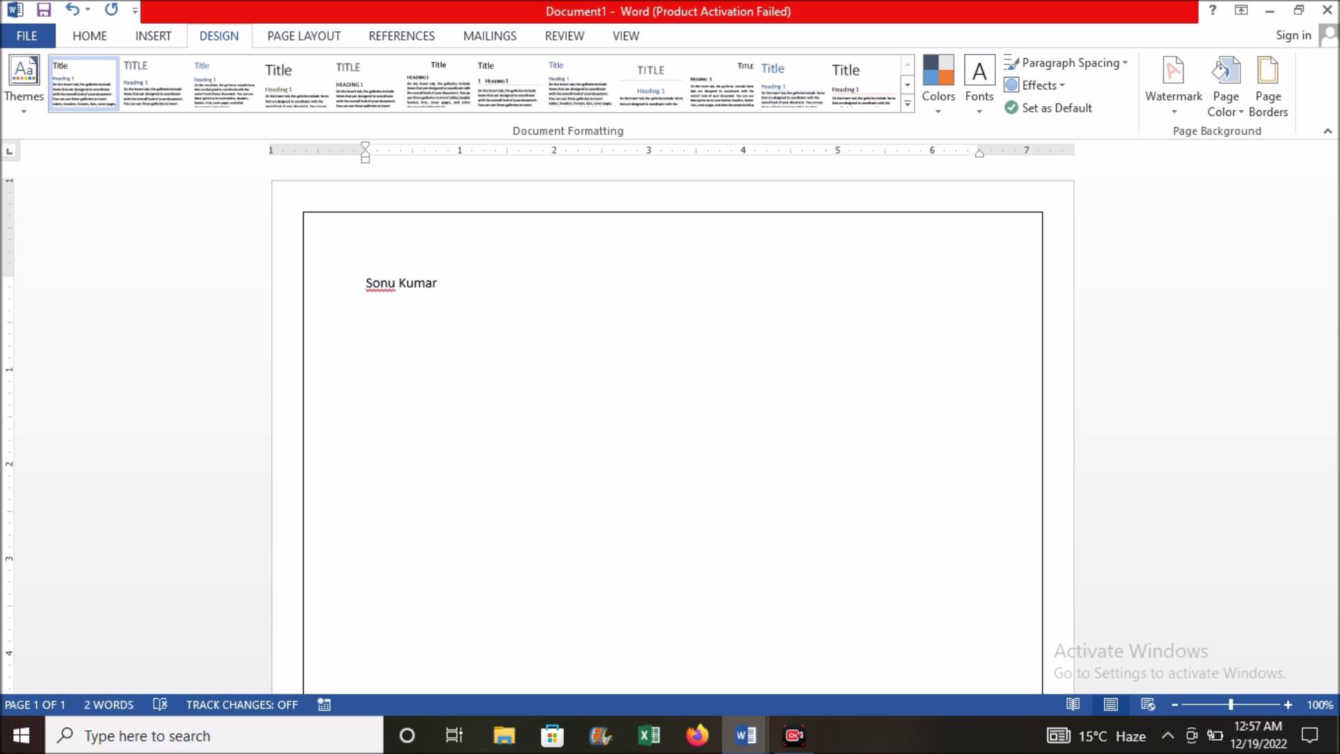
Step: Type the candidate's name, the postal address line, and the mobile number with e-mail address on three lines
key("Return")
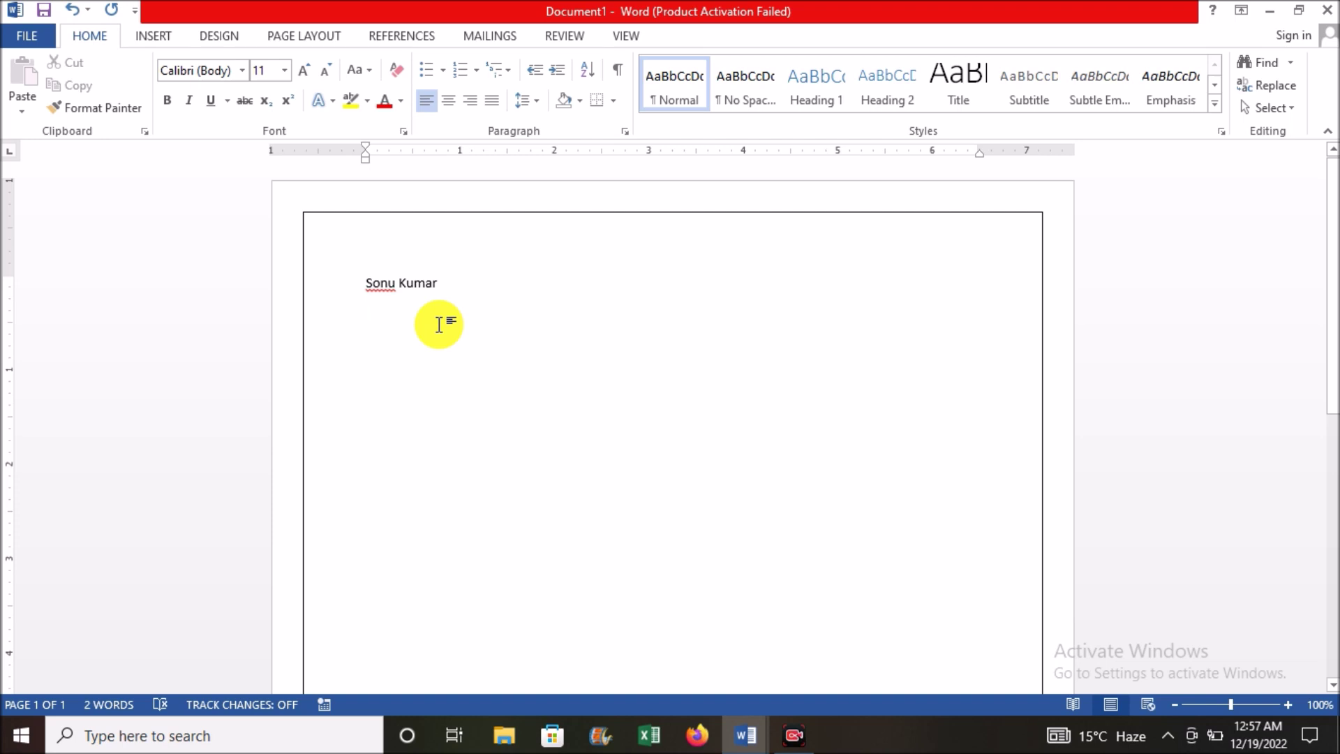
type("A")
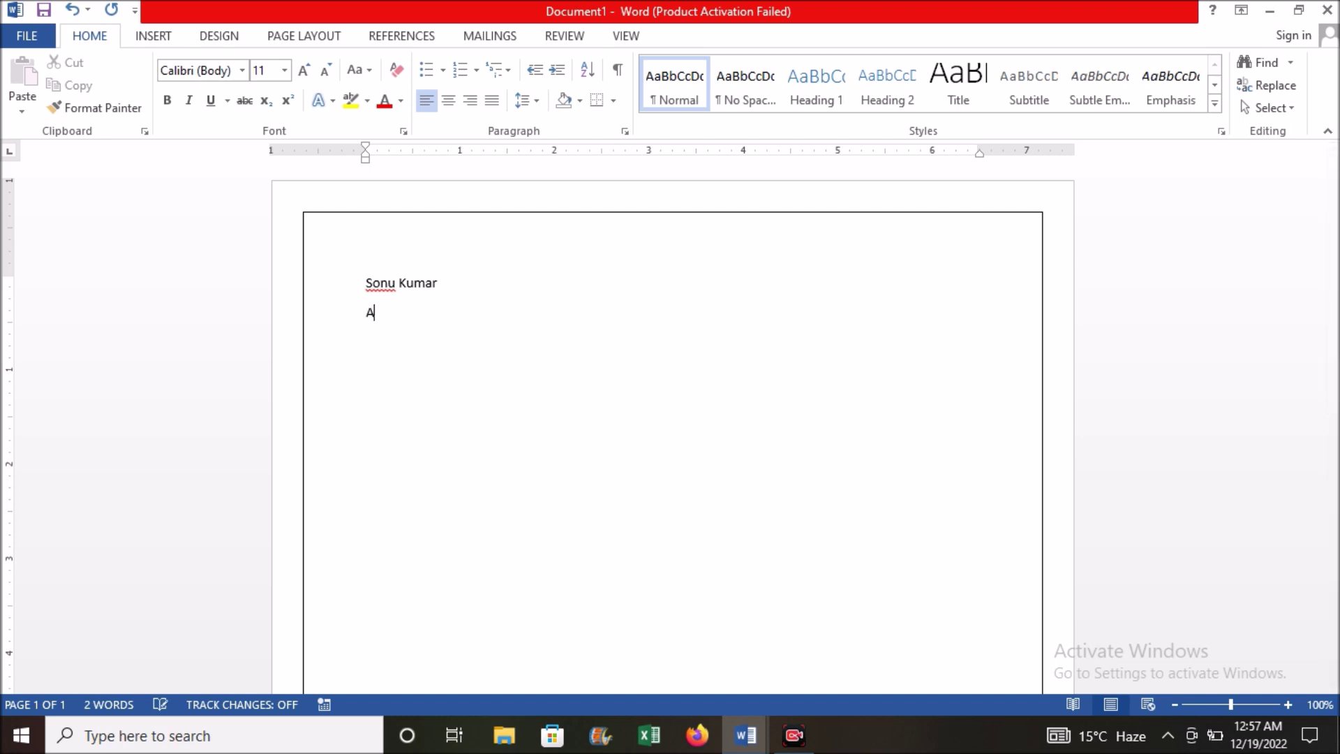
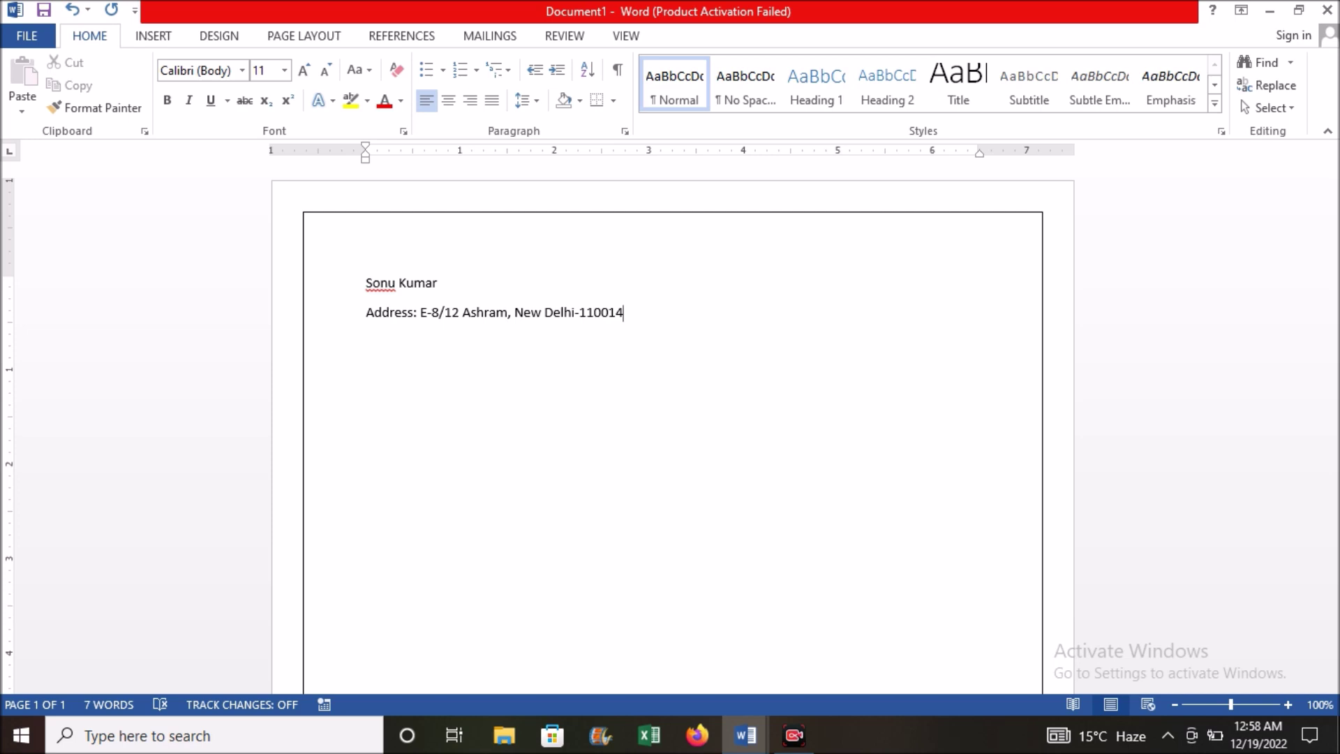
key("Return")
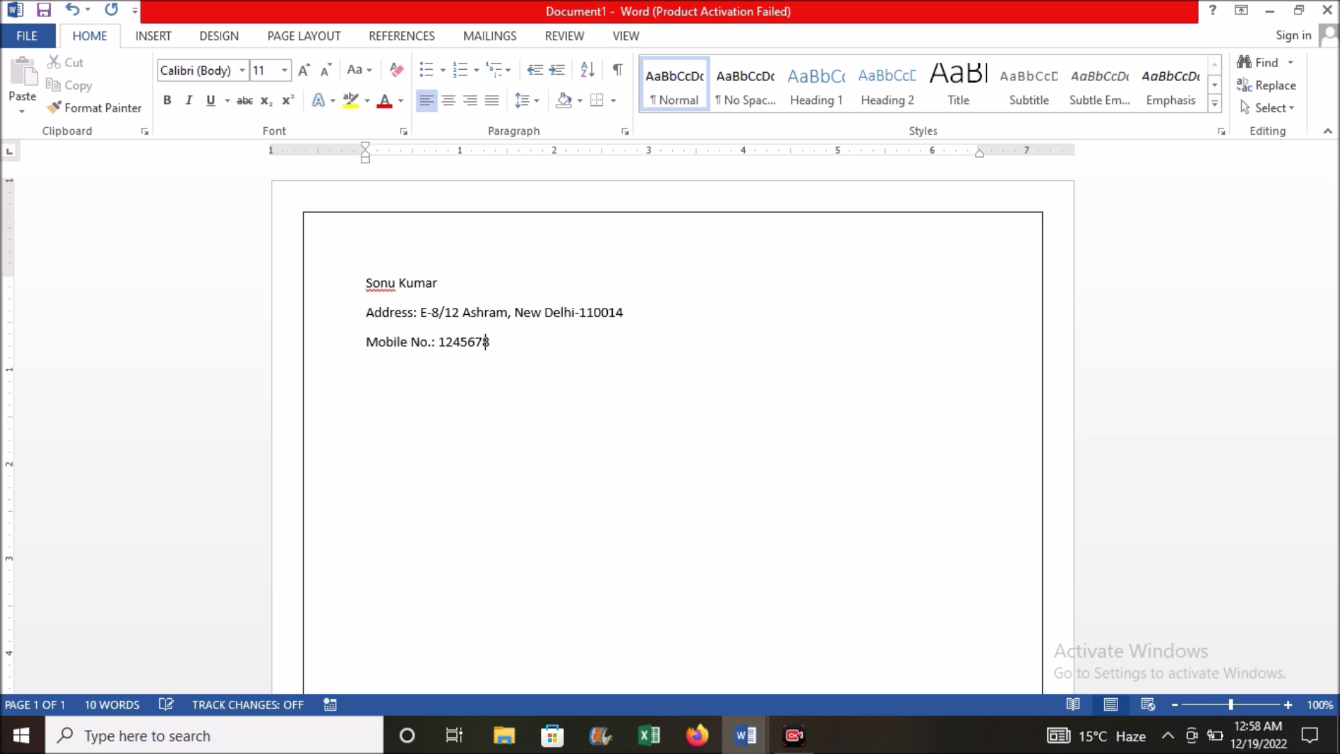
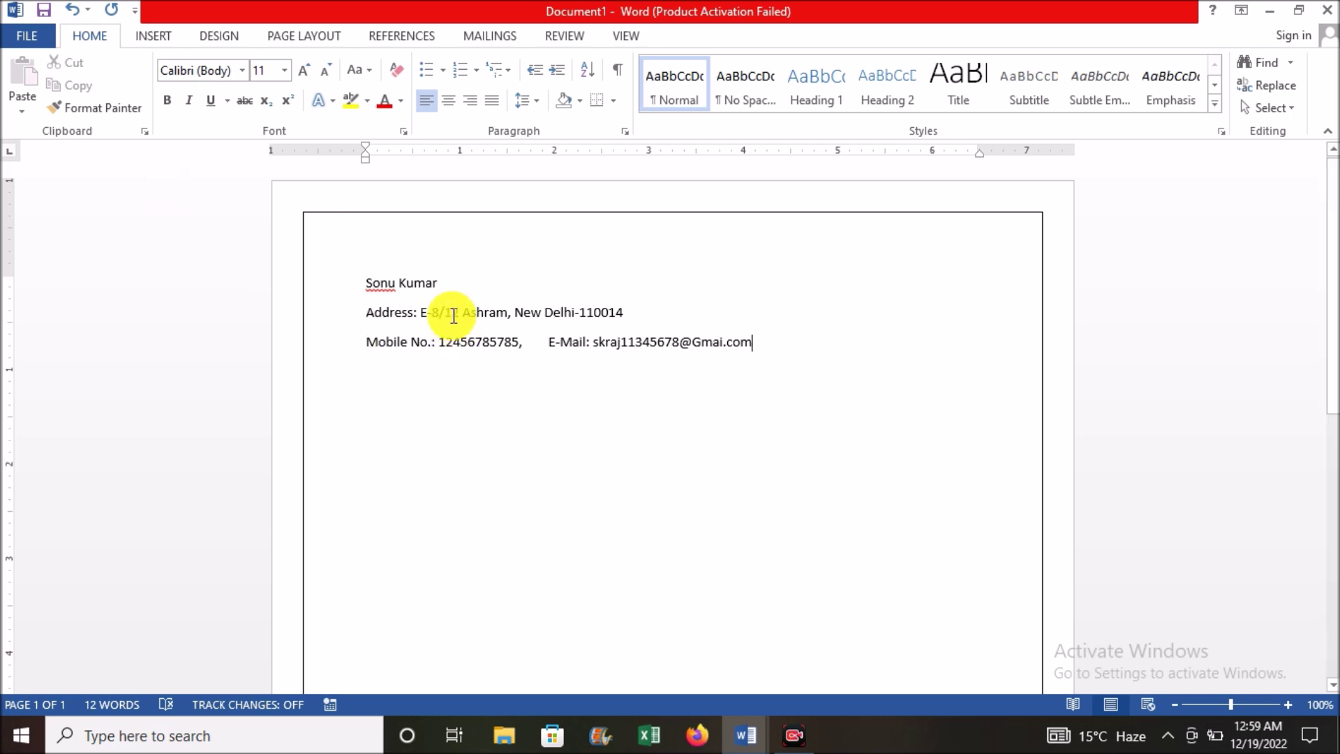
Step: Apply No Spacing to the contact lines and set the name in Arial Black at 14 pt
left_click_drag(367, 312, 776, 341)
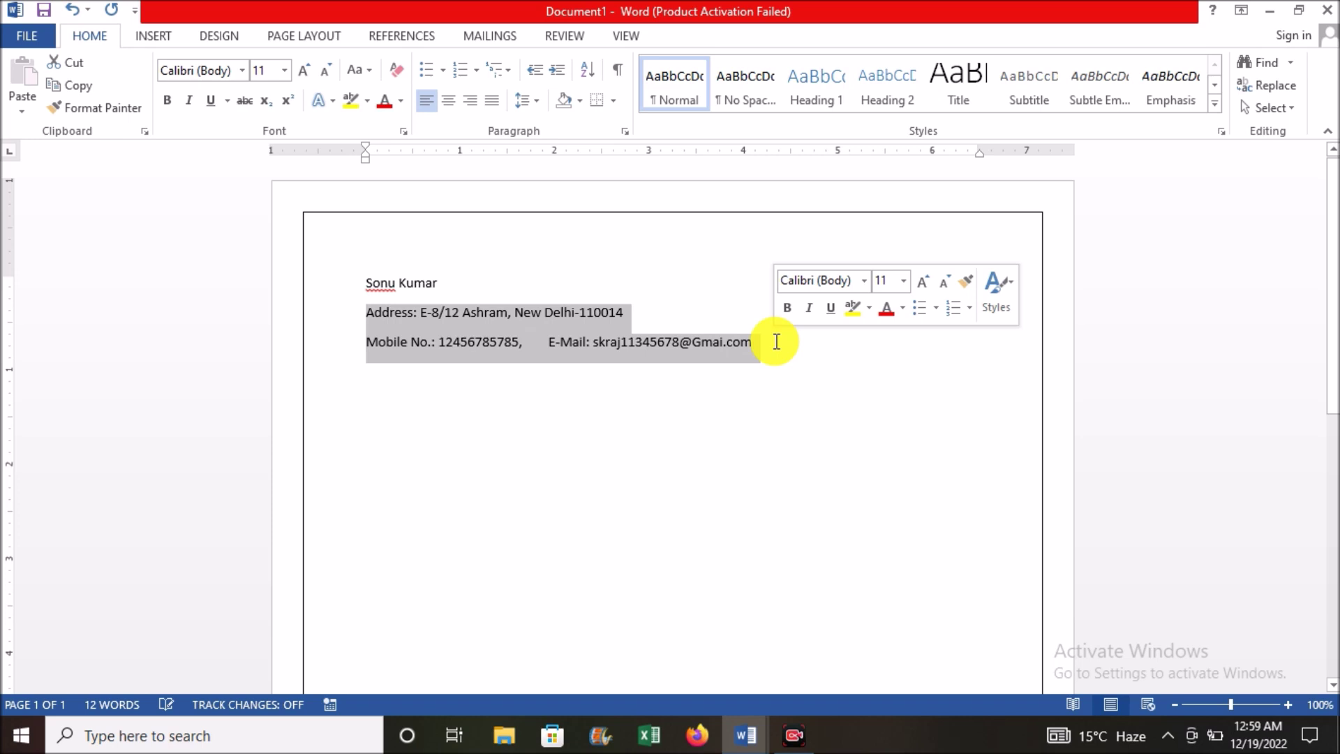
left_click(746, 83)
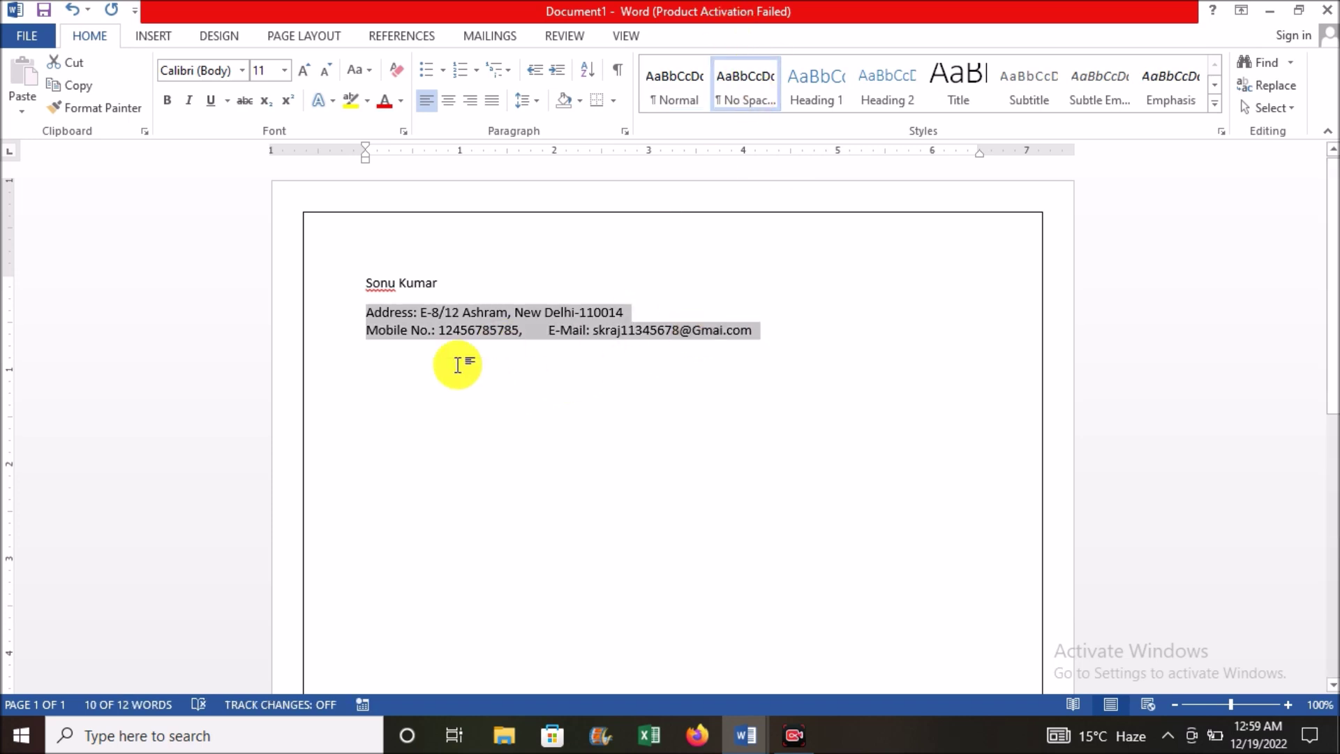
left_click_drag(481, 310, 344, 290)
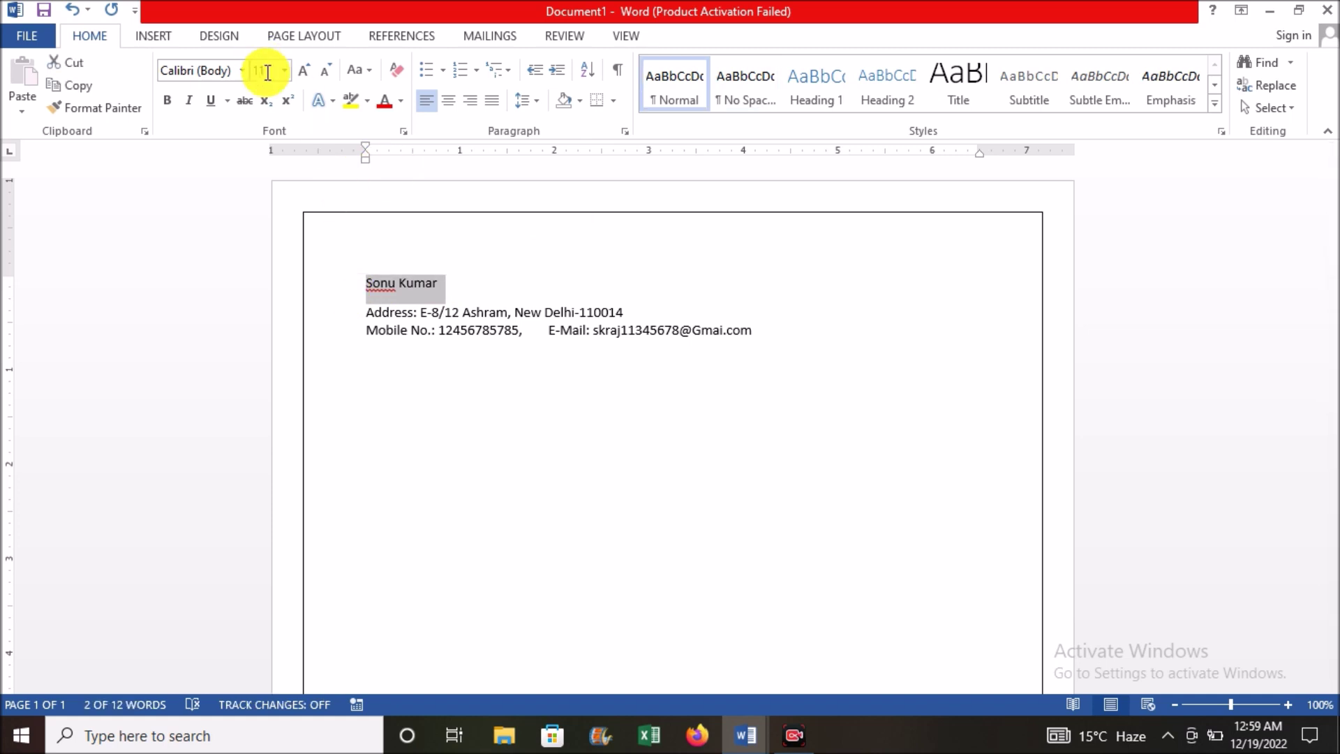
left_click(241, 70)
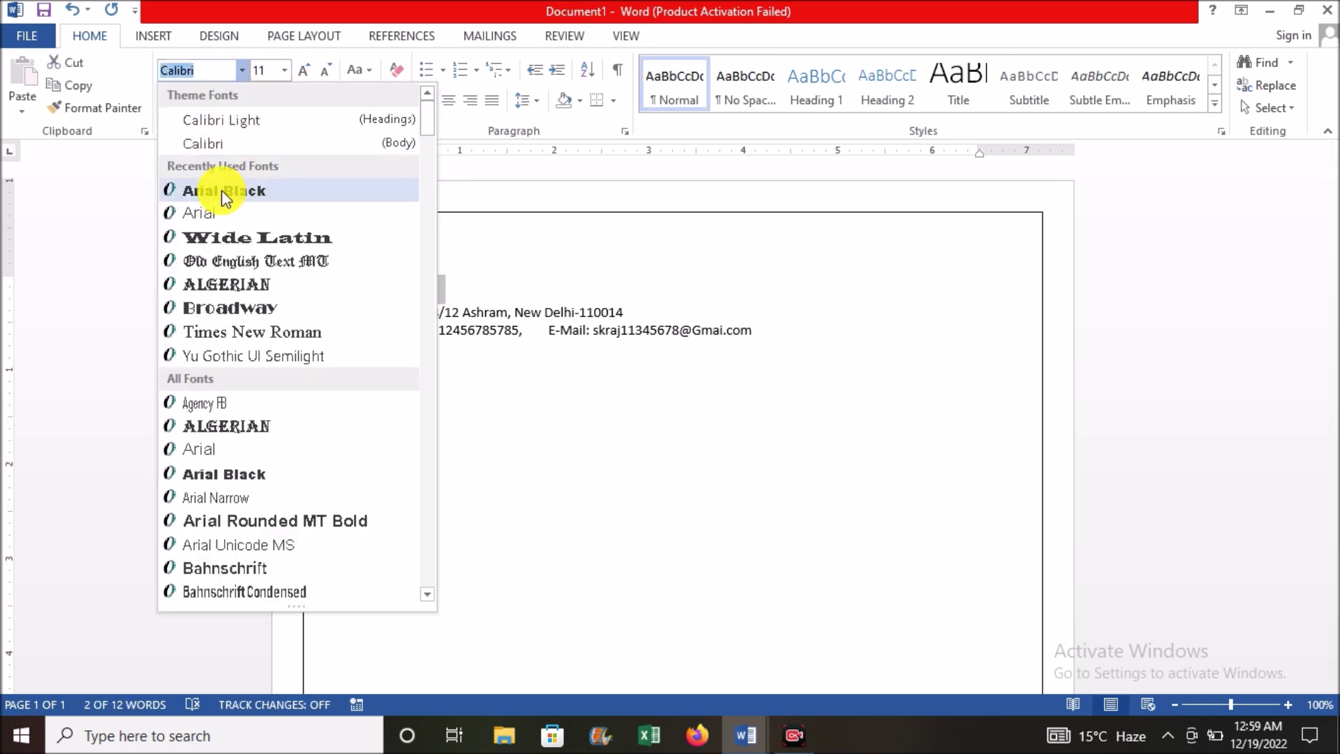
left_click(220, 187)
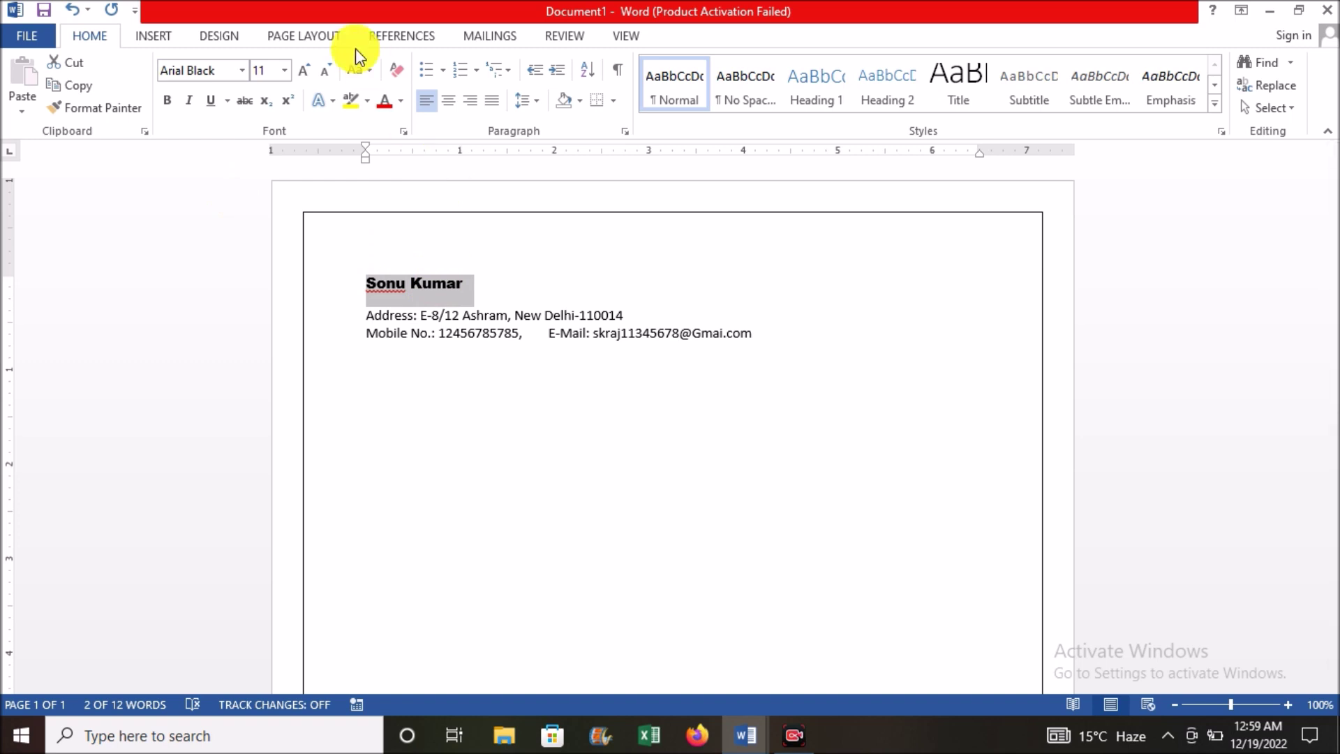
left_click(306, 73)
left_click(306, 74)
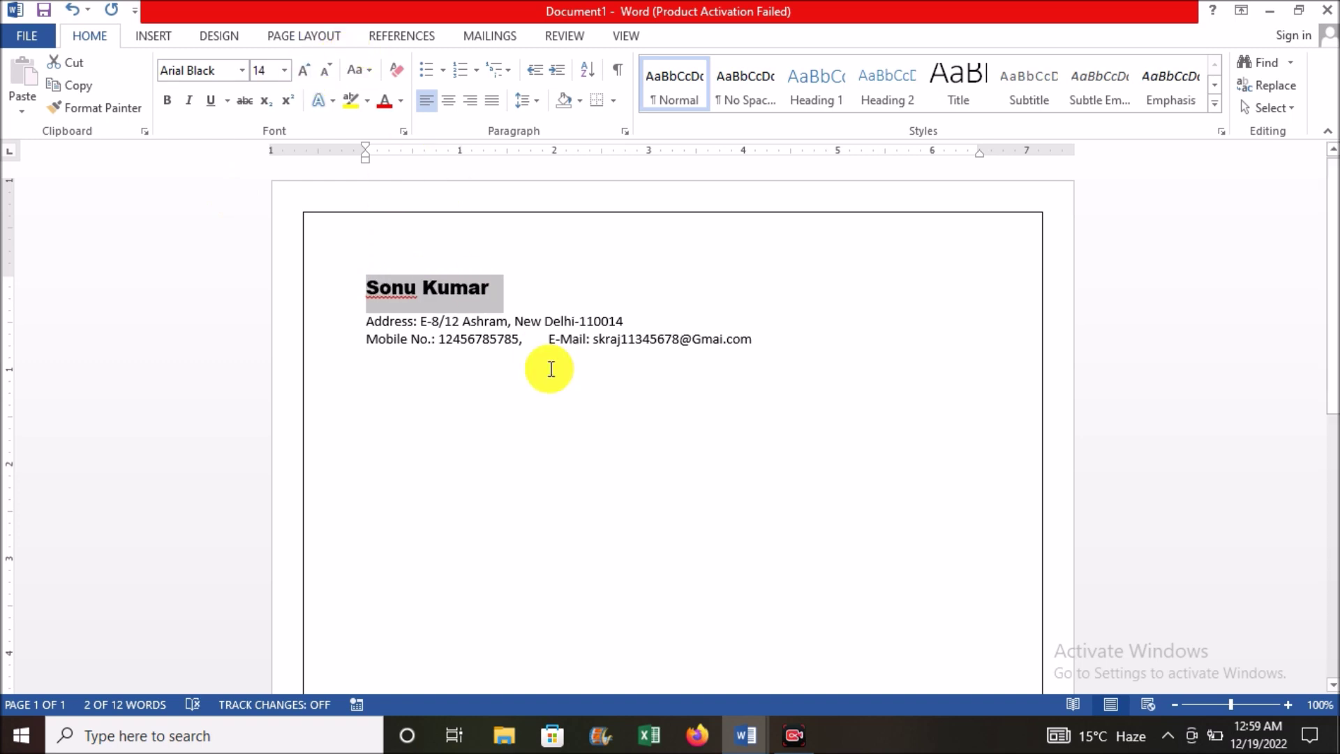
Step: Return the cursor to the end of the e-mail line
left_click(582, 340)
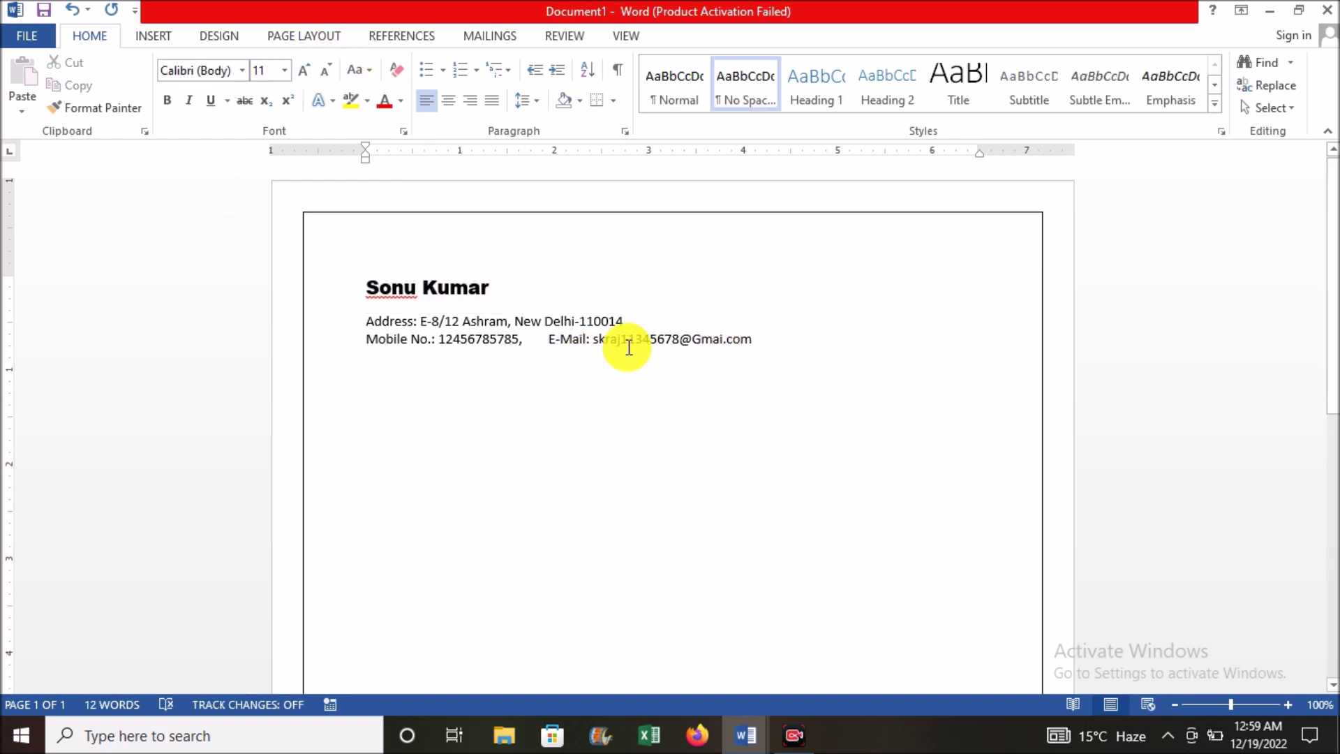
left_click(767, 339)
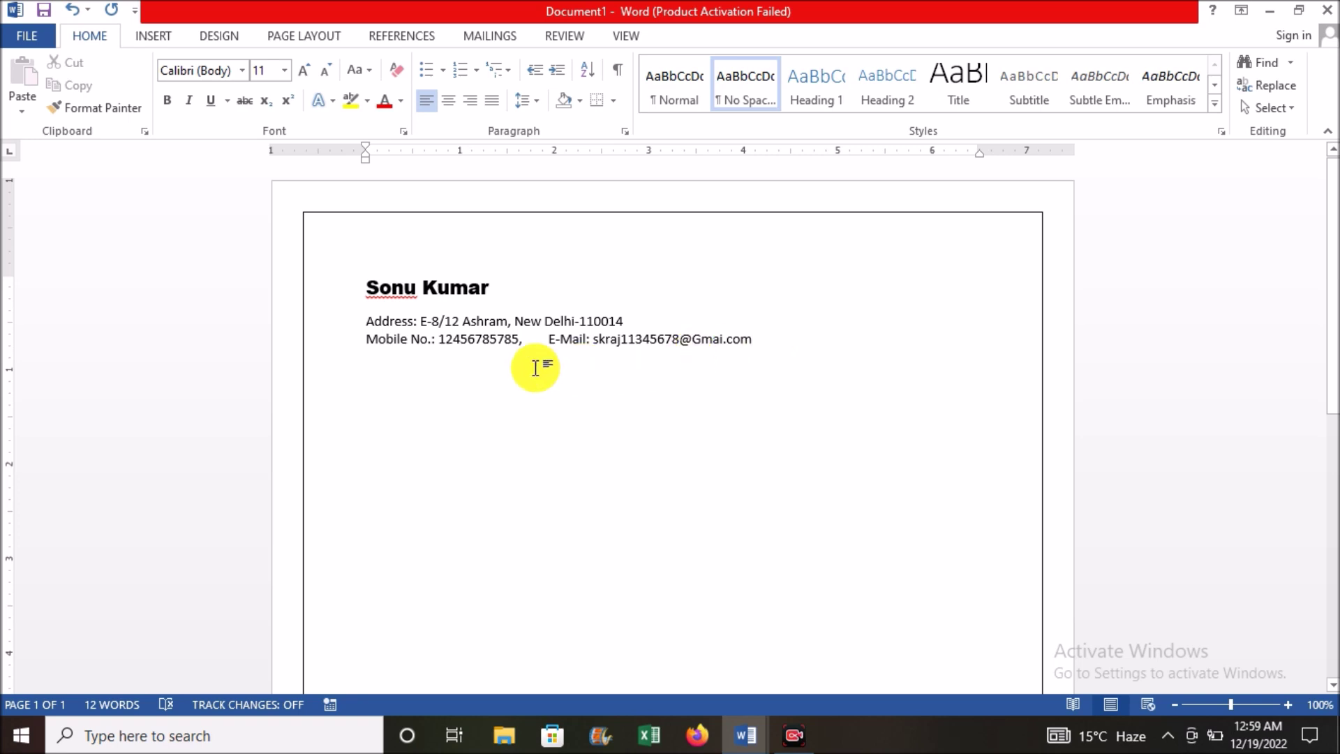
left_click(154, 38)
Step: Draw a straight horizontal line across the page beneath the e-mail line, nudged slightly left
left_click(267, 98)
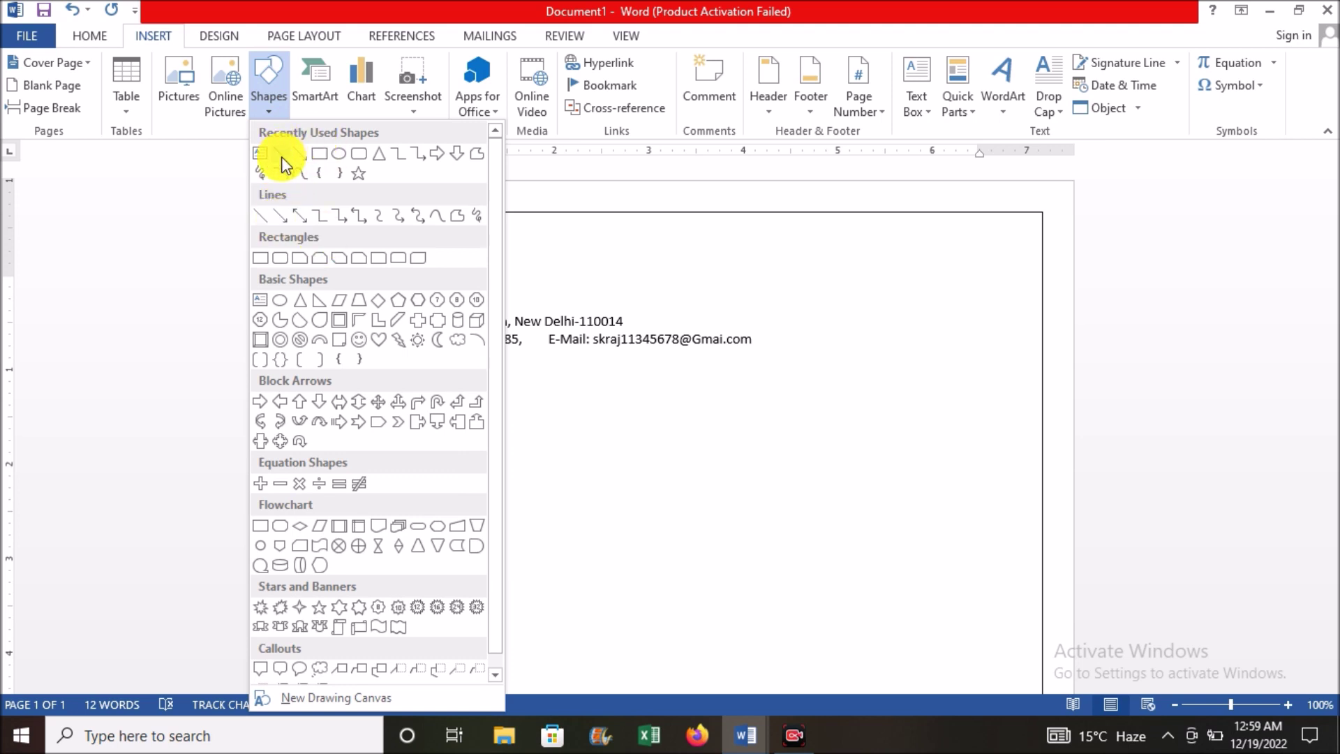
left_click(282, 157)
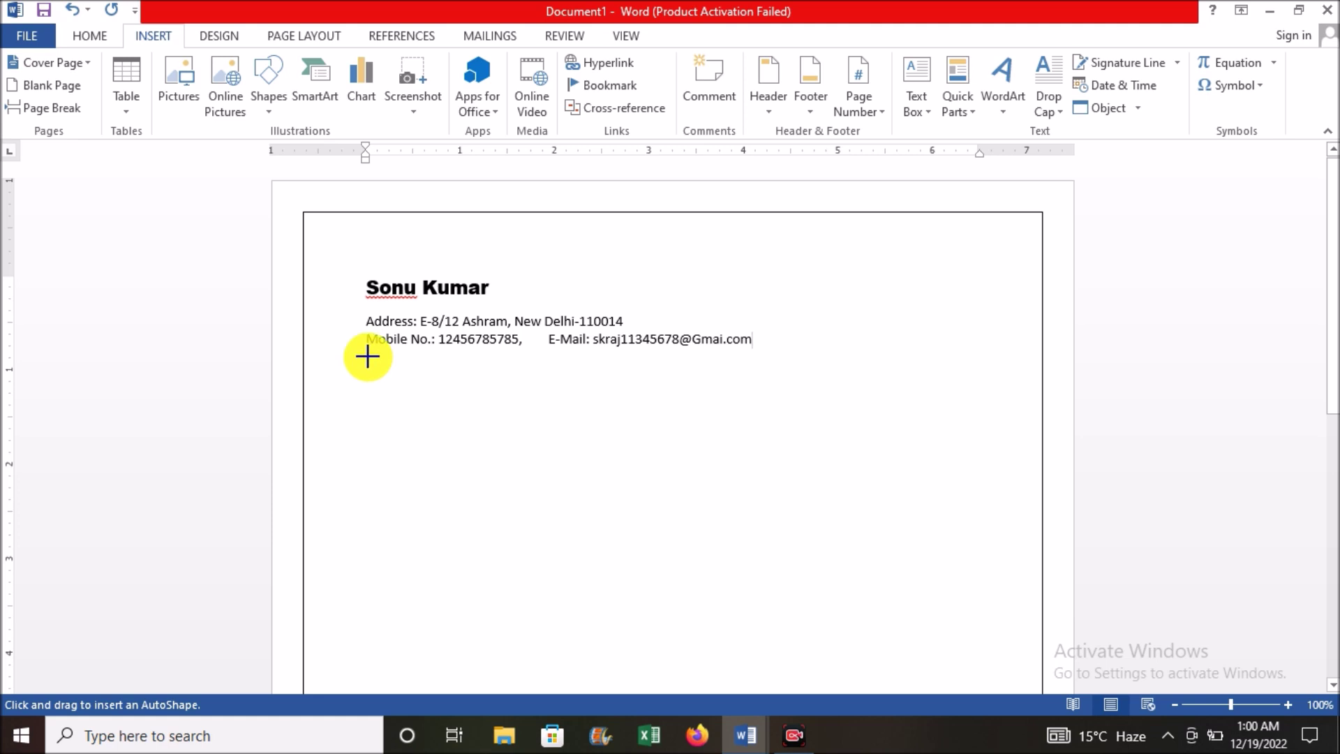
left_click_drag(368, 357, 992, 357)
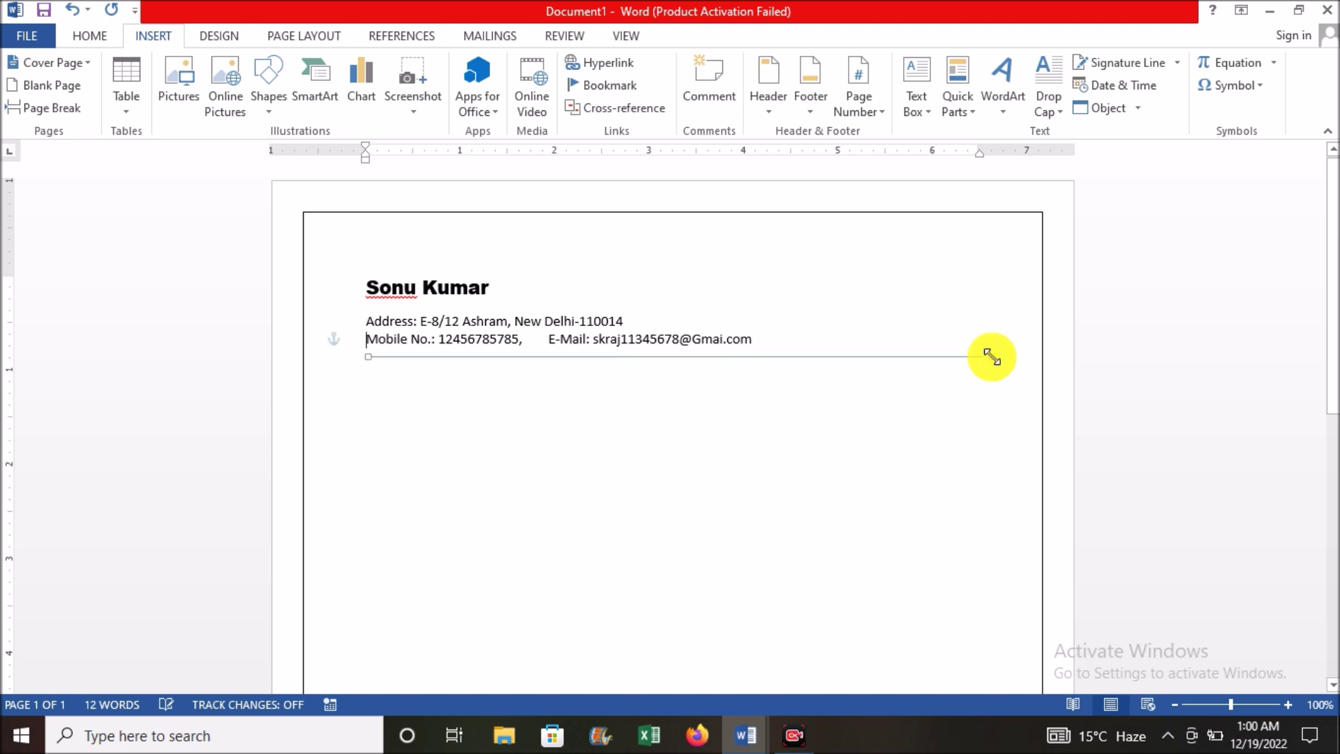
left_click(808, 356)
left_click_drag(801, 358, 793, 358)
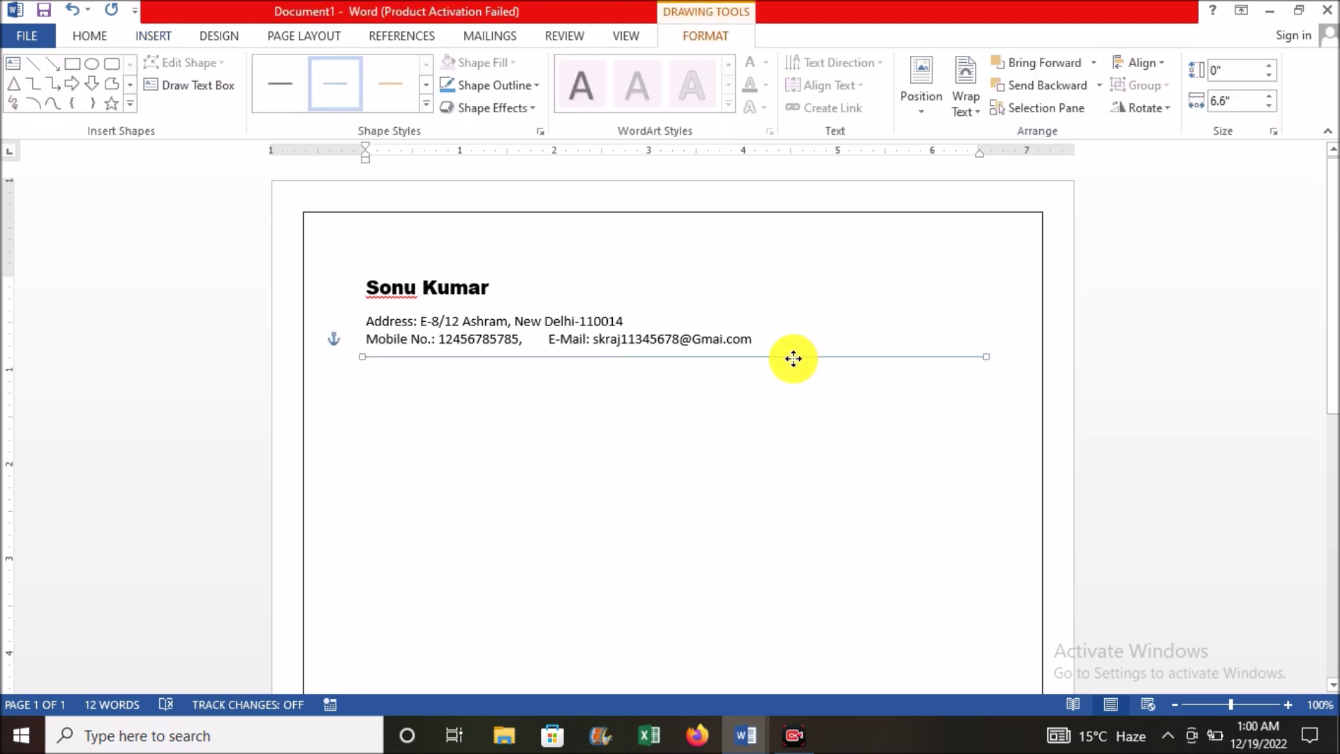
left_click(628, 399)
left_click(418, 368)
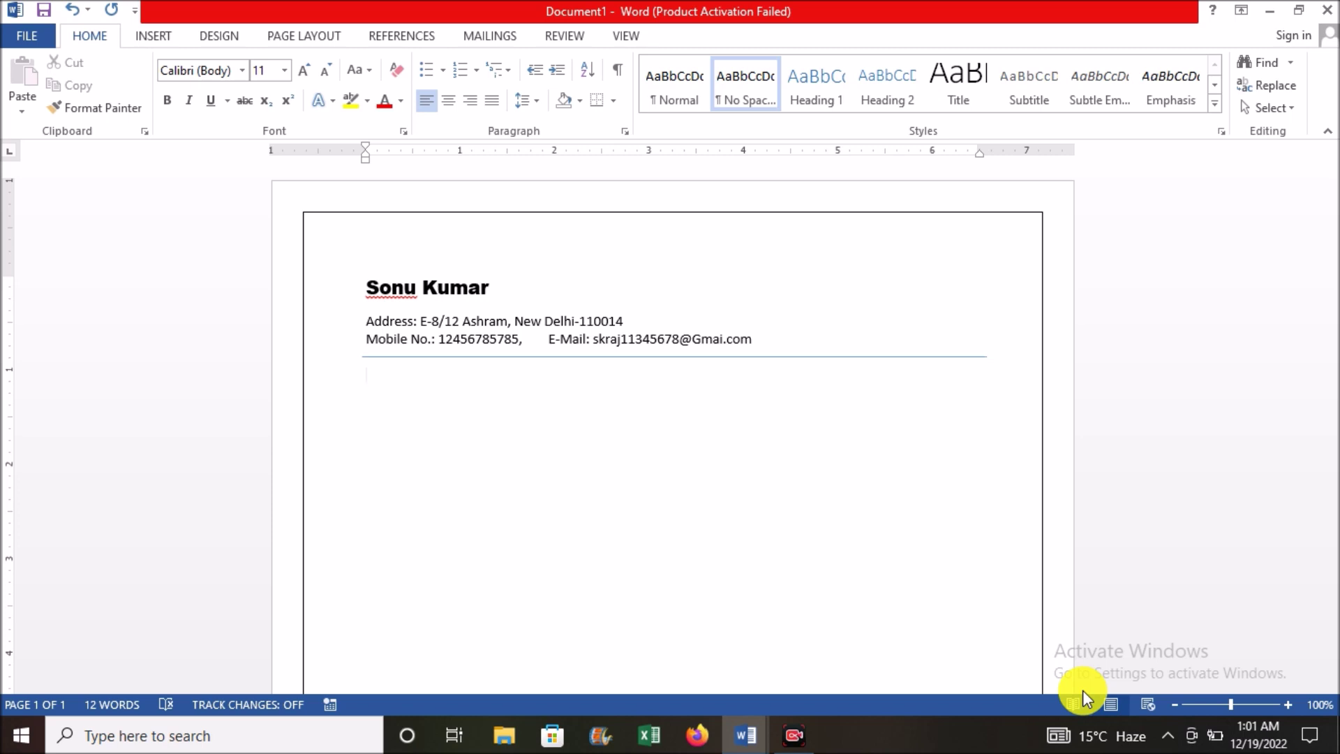
Step: Type a bold 'Objective' heading at size 12
type("Objective")
key("shift+Home")
key("ctrl+b")
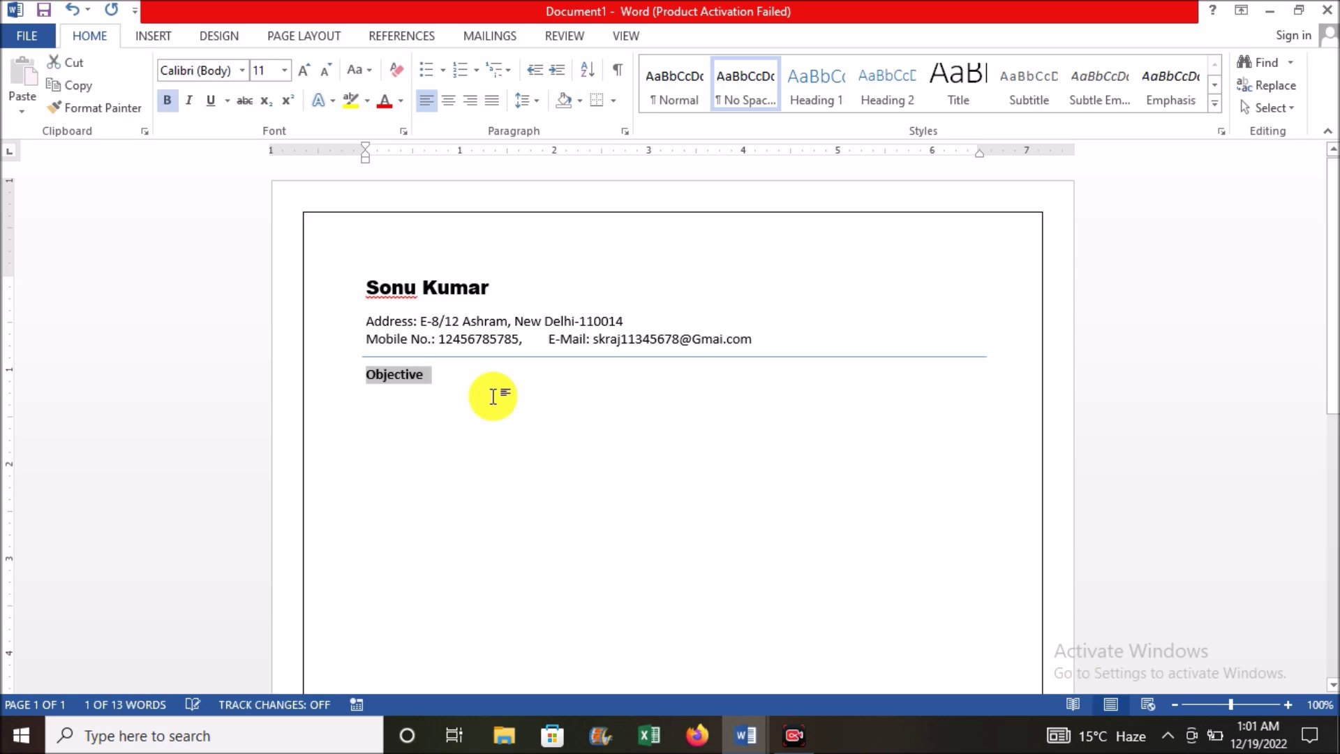
key("ctrl+shift+period")
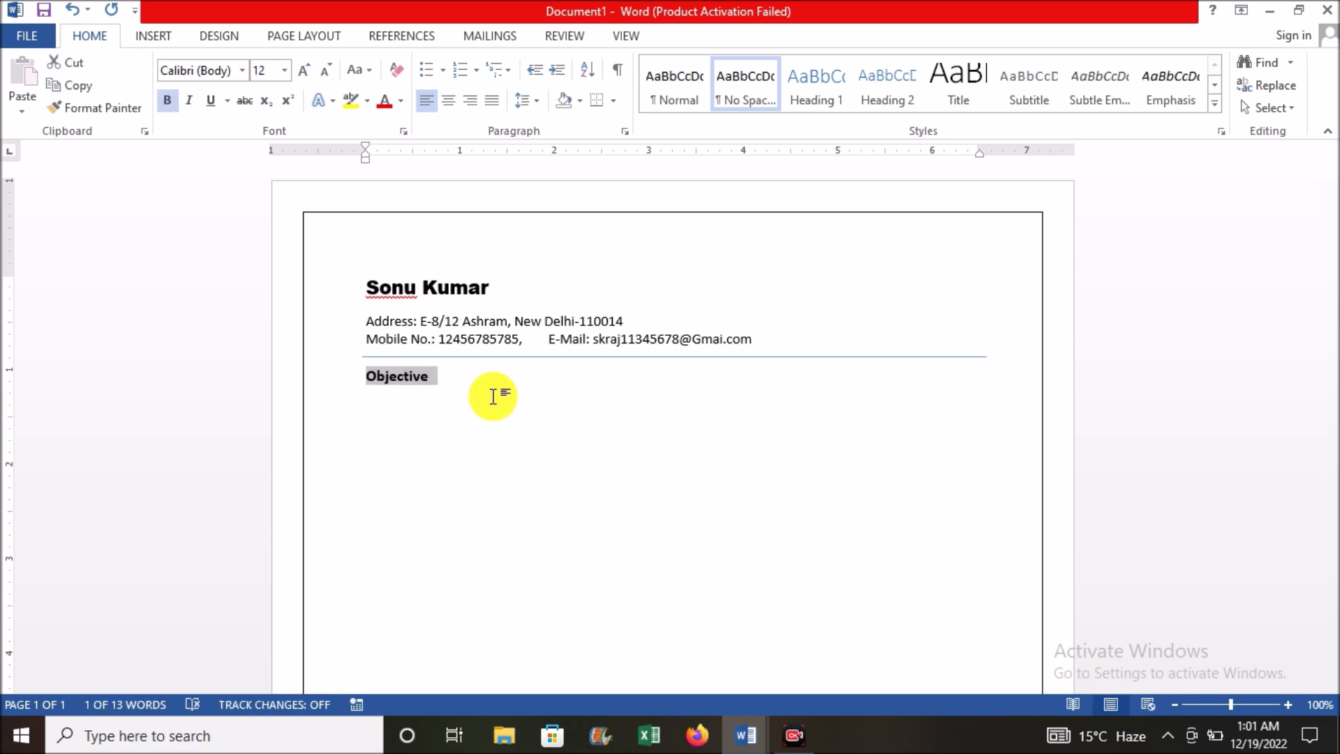
Step: Below the heading, type 'To' and paste the rest of the objective sentence
left_click(494, 392)
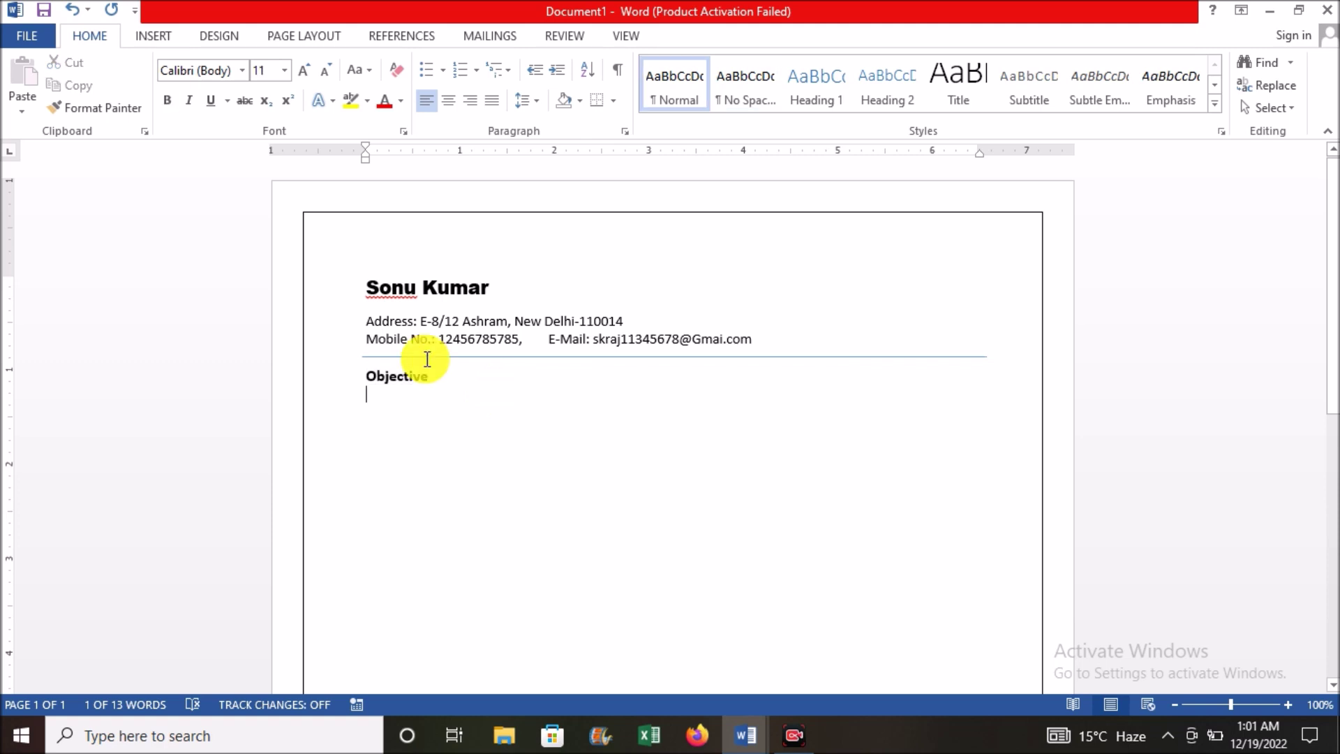
left_click(414, 397)
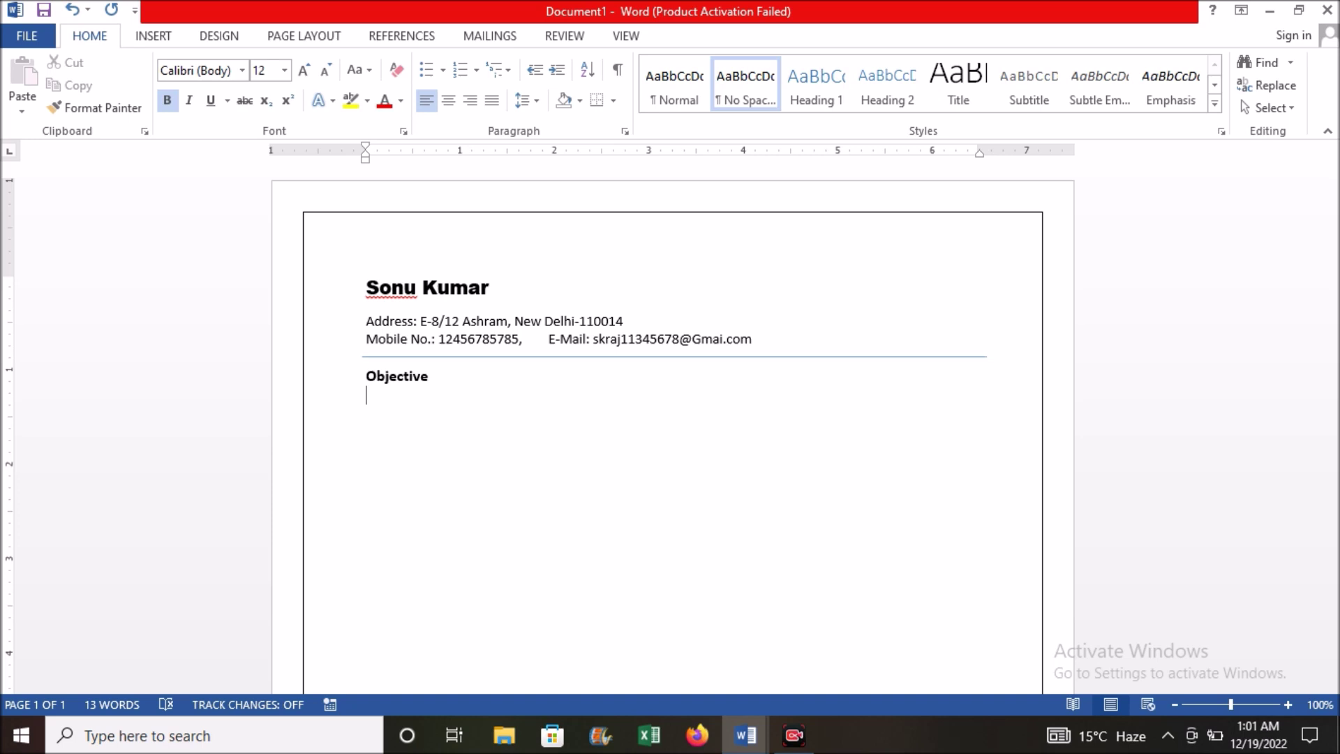
type("T")
key("BackSpace")
type("To")
type("sharpen my experience and develop deep experience in the field of accounting and become a key contributor in the growth of a reputed organization.")
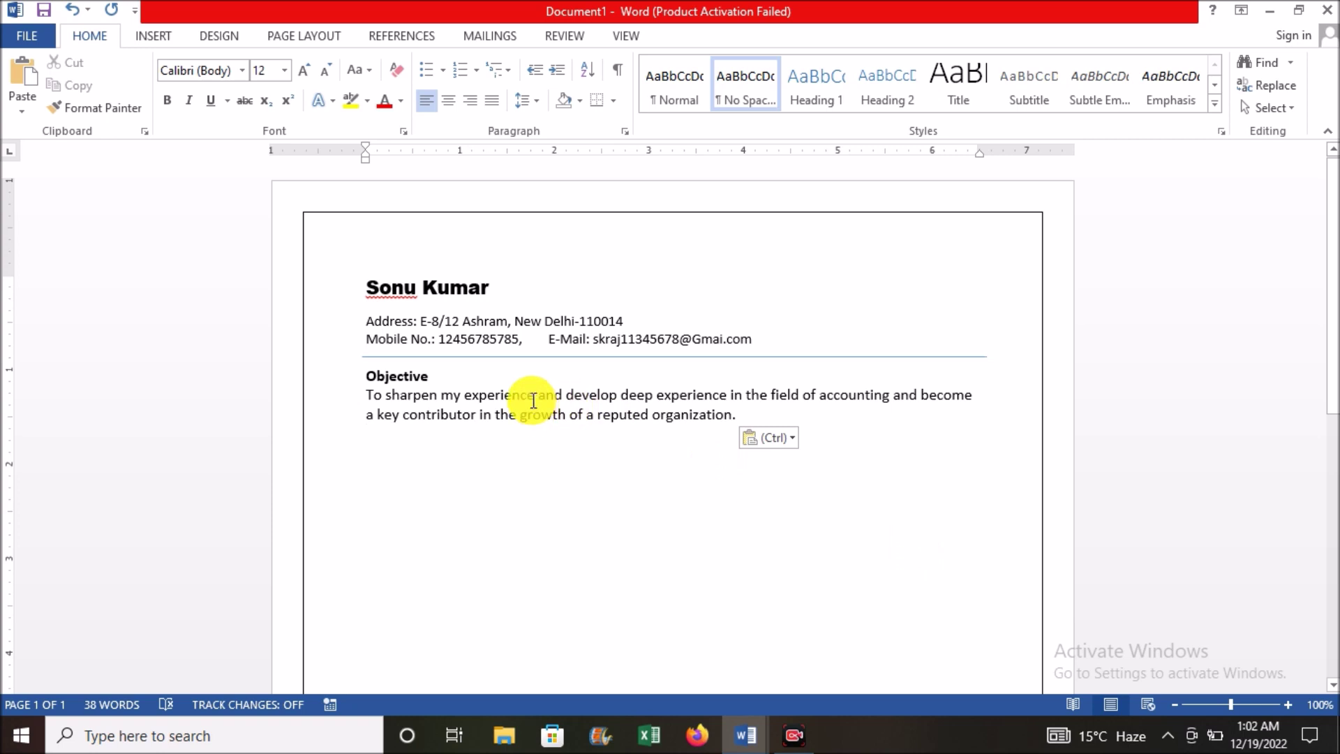
Step: Add a smaller blank spacer line under Objective and start a new line after the paragraph
left_click(478, 362)
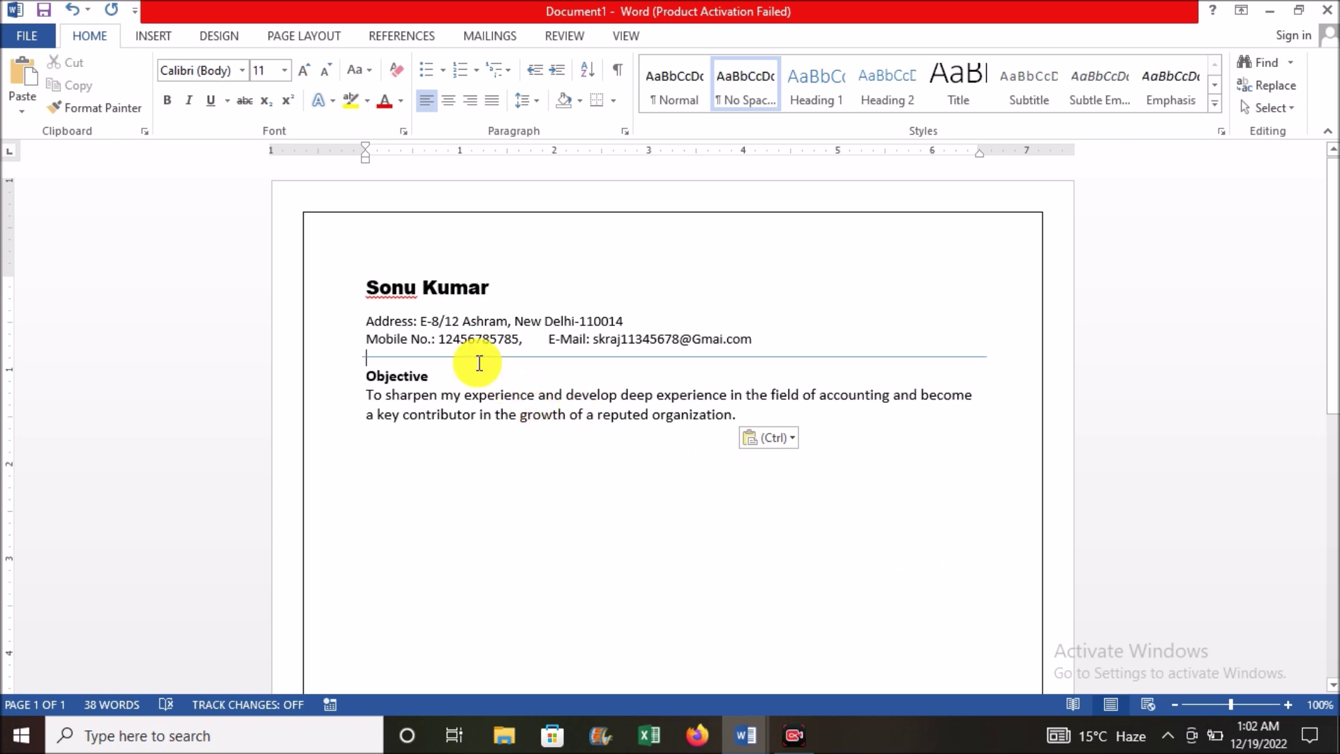
left_click(436, 377)
key("Return")
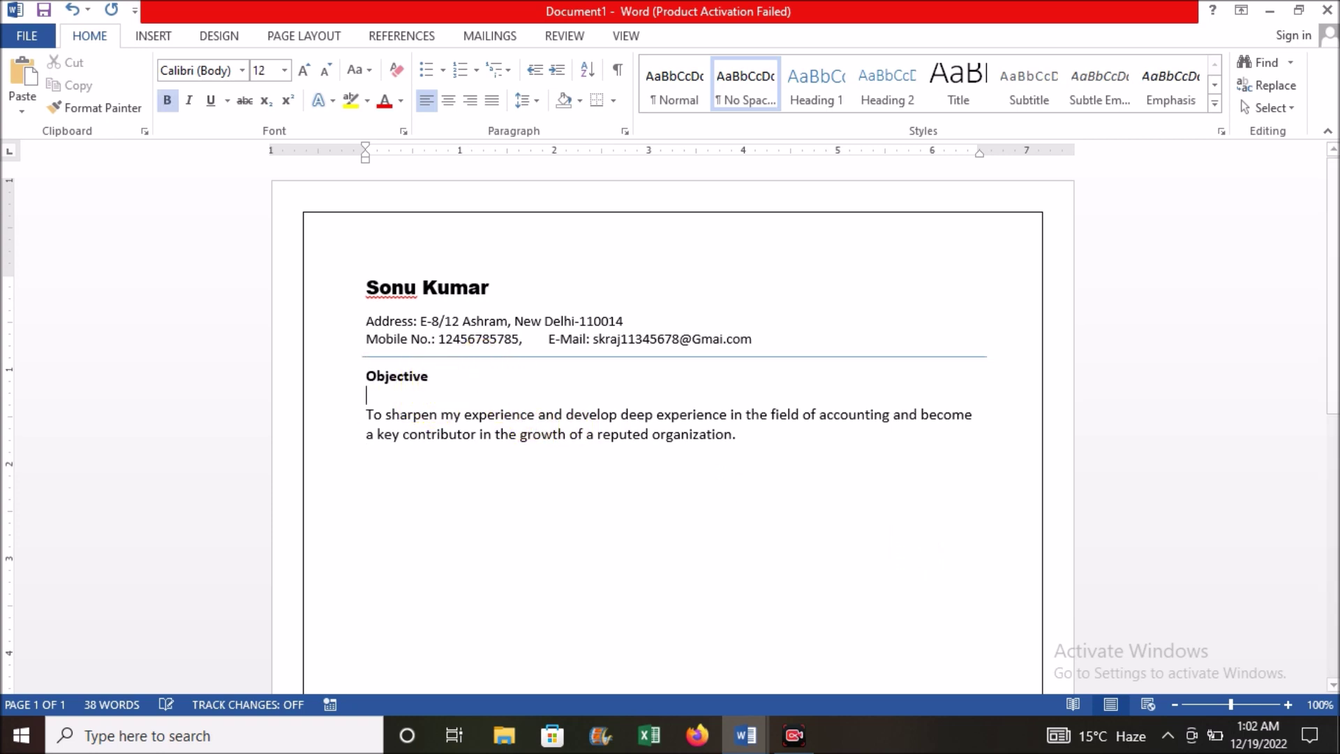
key("ctrl+bracketleft")
key("ctrl+bracketleft")
key("ctrl+bracketleft")
key("ctrl+bracketleft")
key("ctrl+bracketleft")
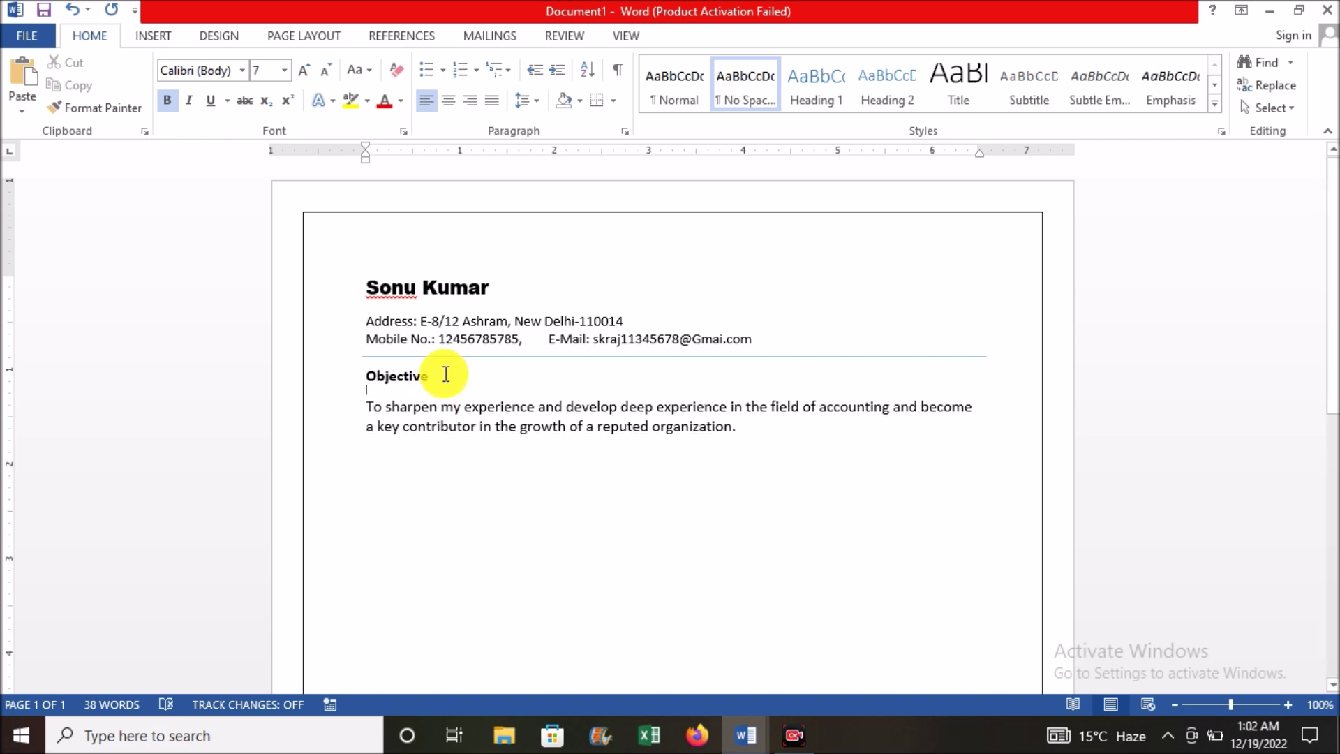
left_click_drag(472, 385, 753, 427)
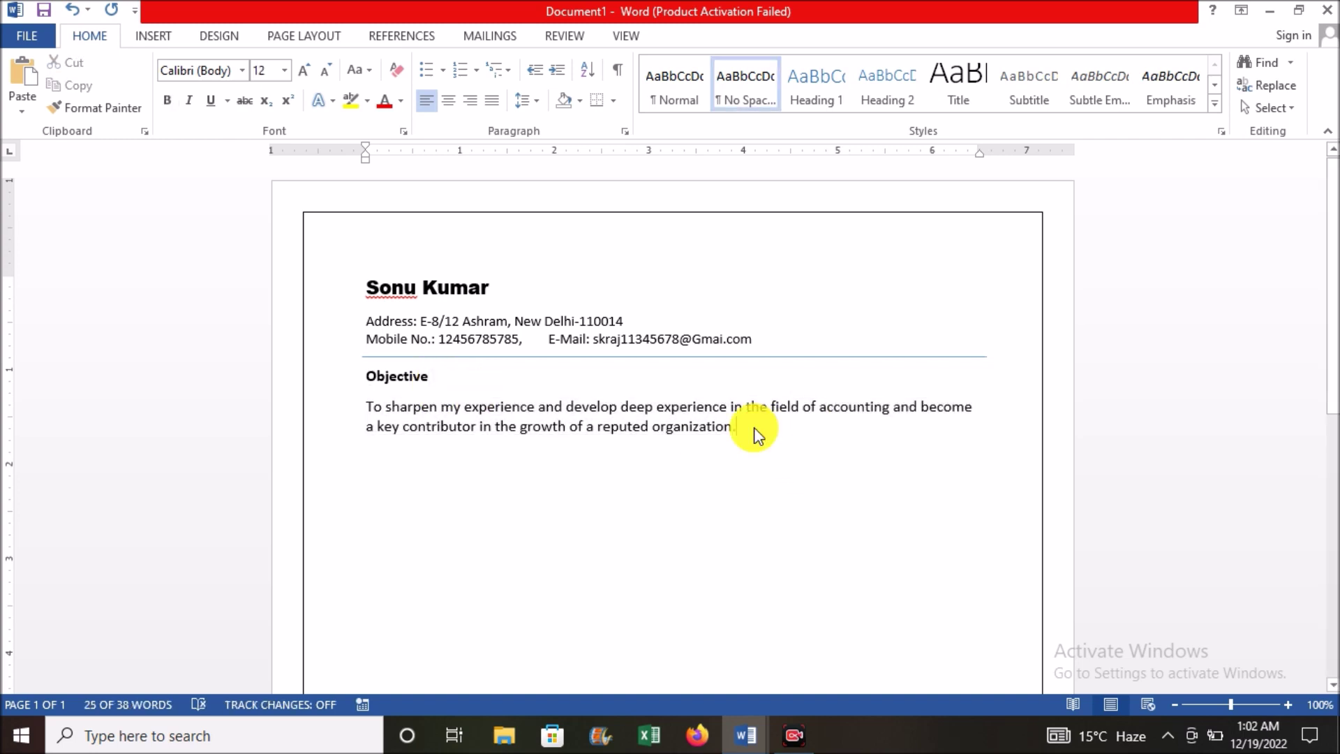
left_click(754, 427)
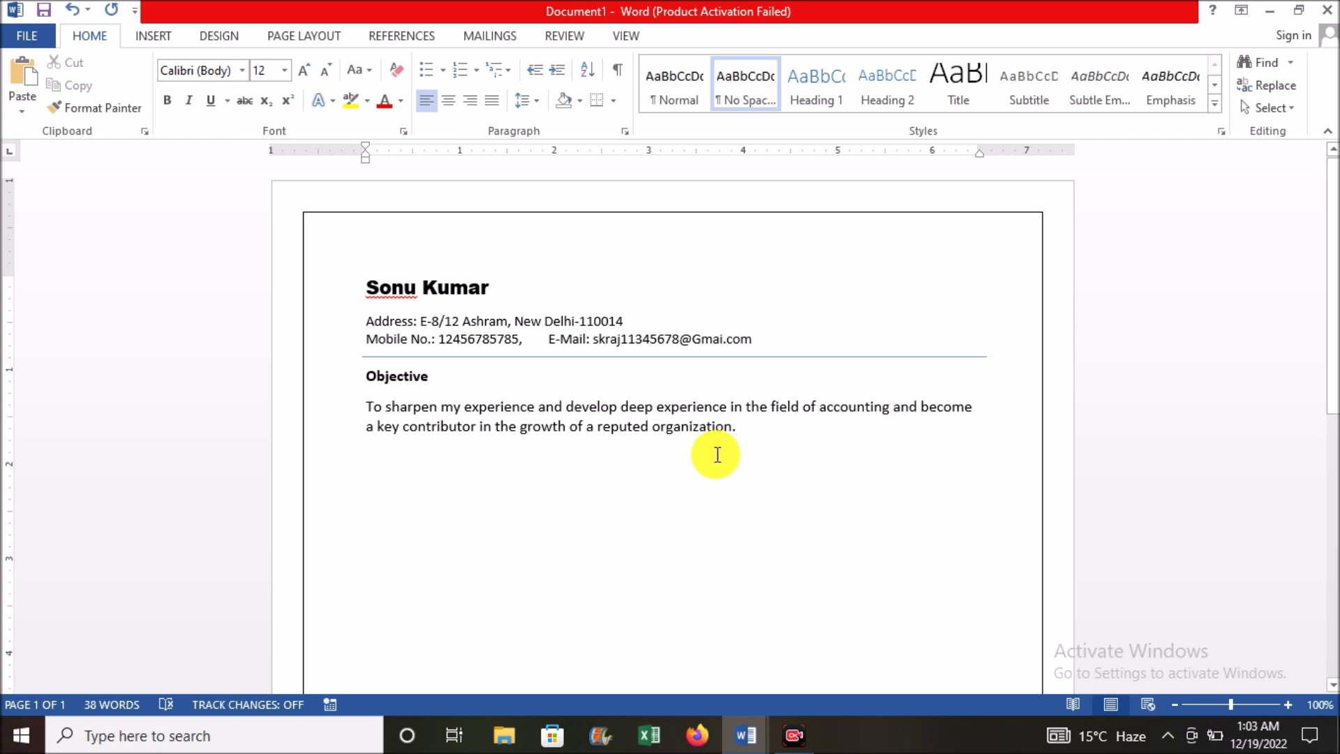
key("Return")
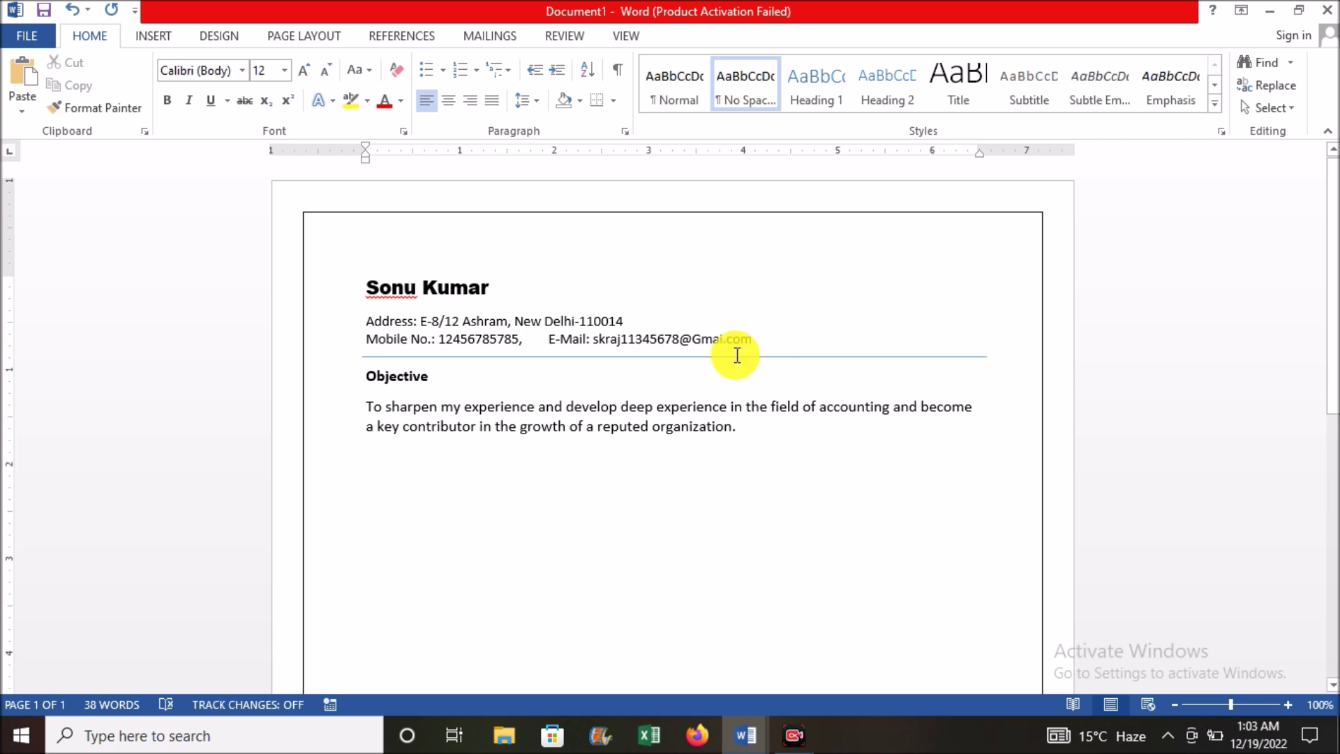
Step: Copy the contact-details divider and place the copy below the Objective paragraph
left_click(687, 357)
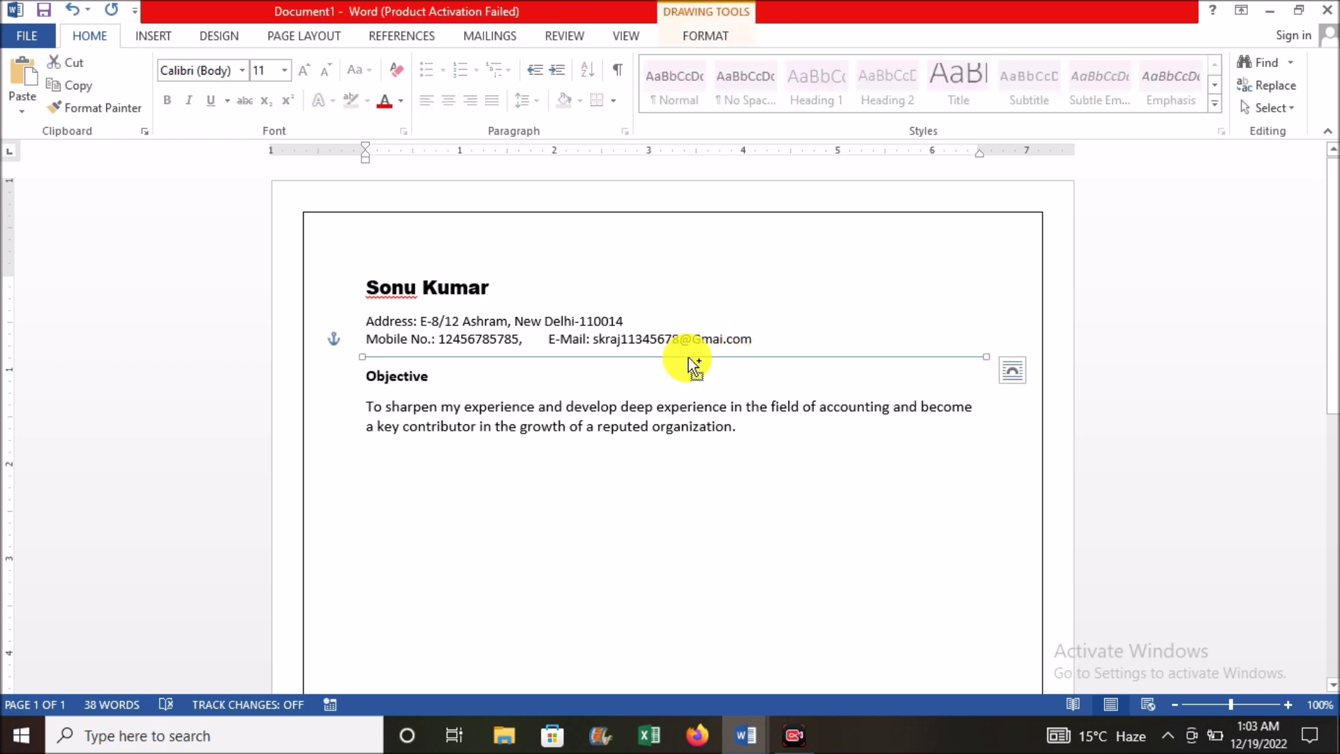
key("ctrl+v")
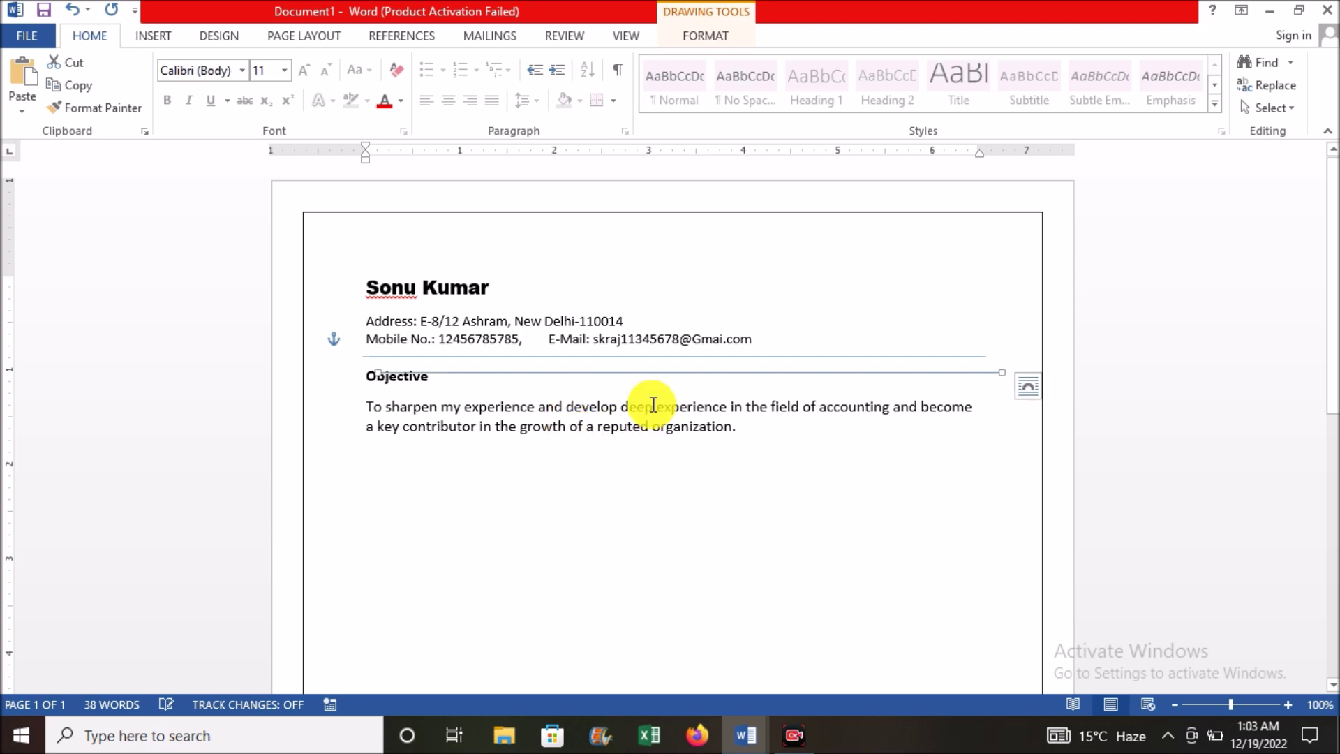
left_click_drag(661, 374, 648, 450)
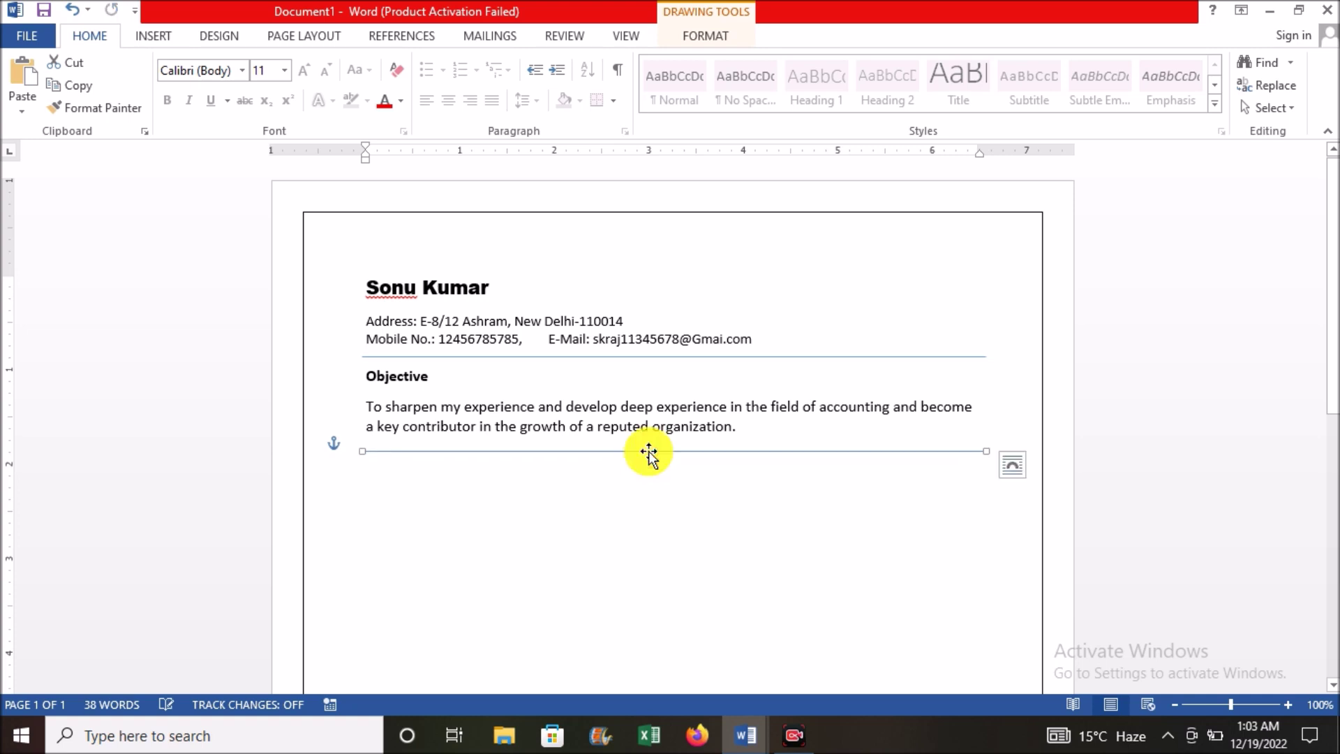
double_click(356, 478)
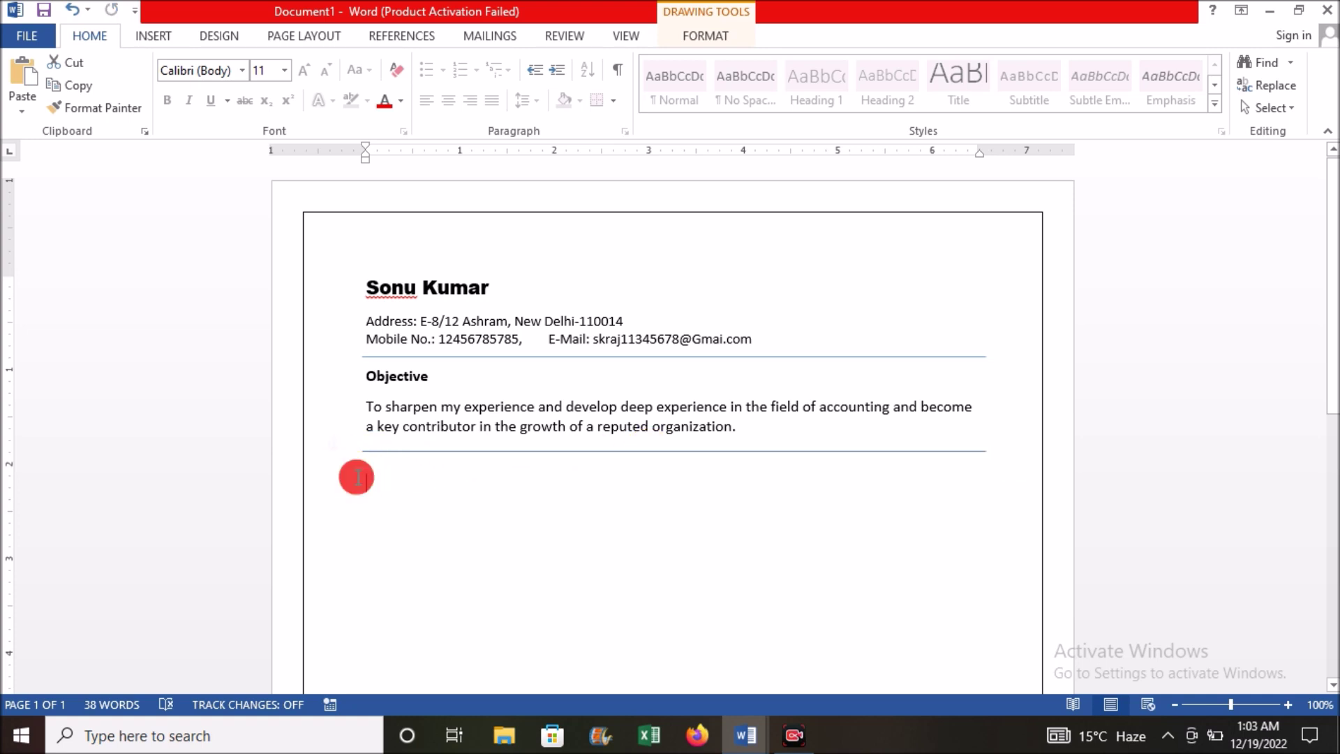
left_click(357, 479)
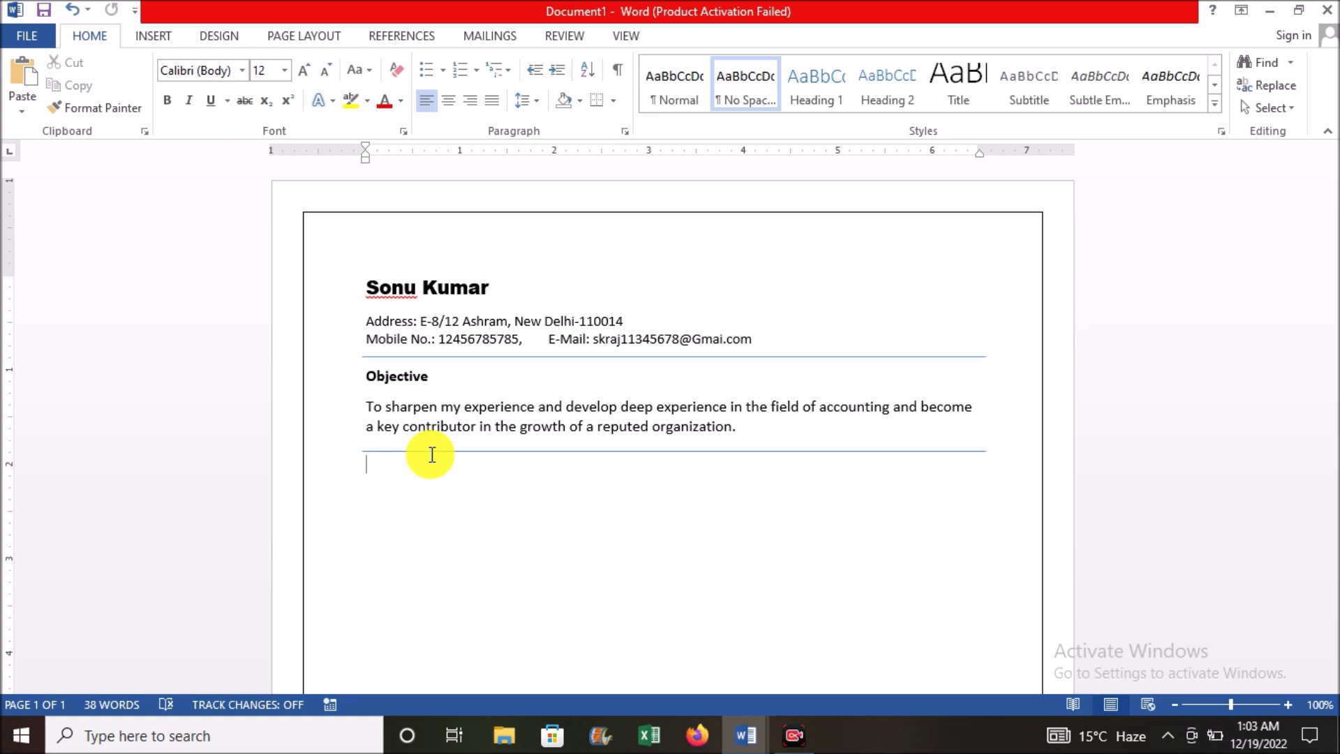
Step: Type the 'Work Experience' heading, a bulleted 'Account Executive' entry, and unbulleted 'Hira Agro foods Co.Inc.' below it
type("Work Experience")
key("Return")
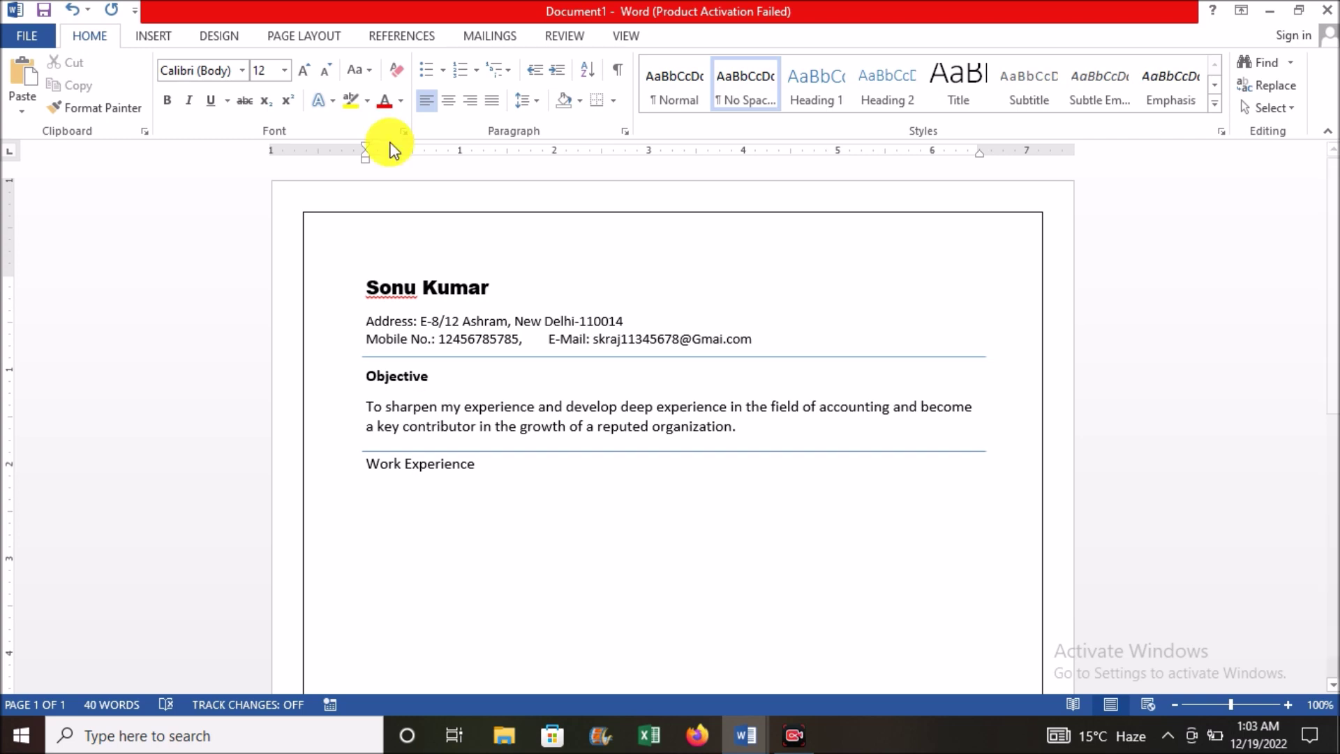
left_click(425, 73)
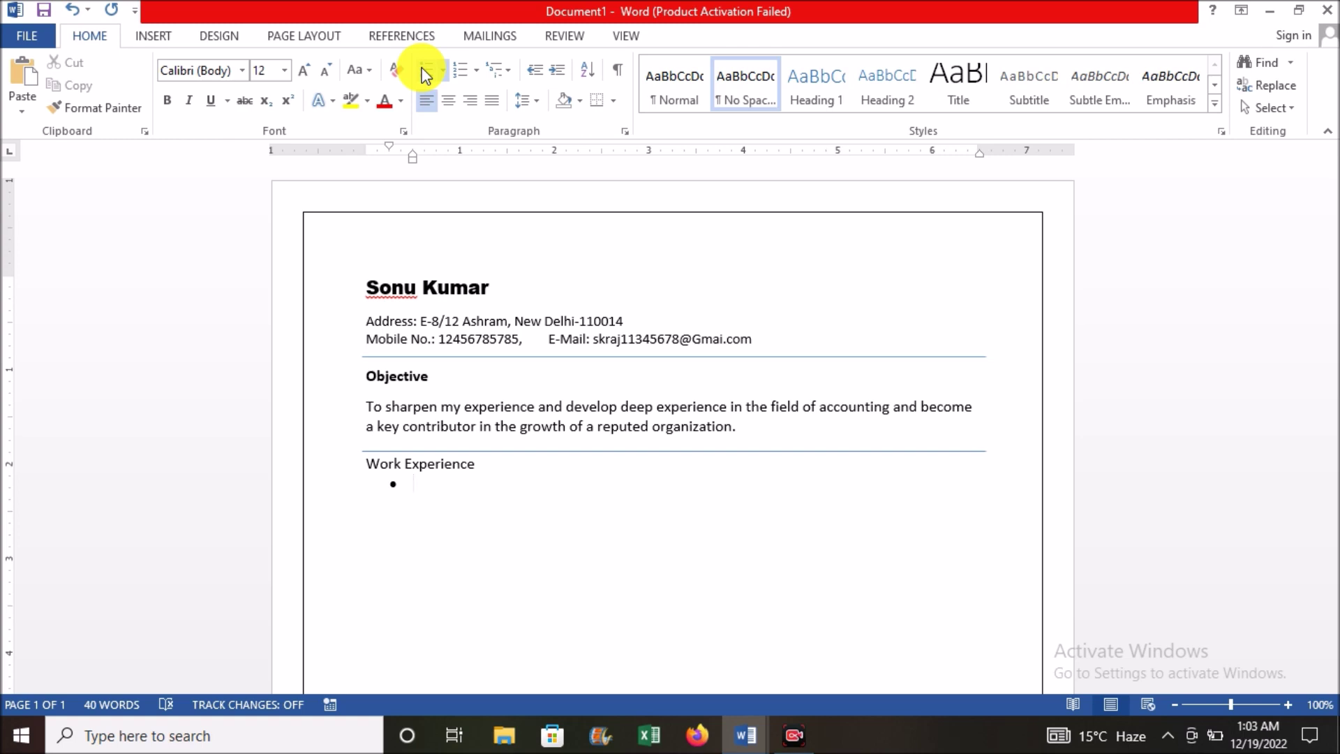
type("A")
type("coou")
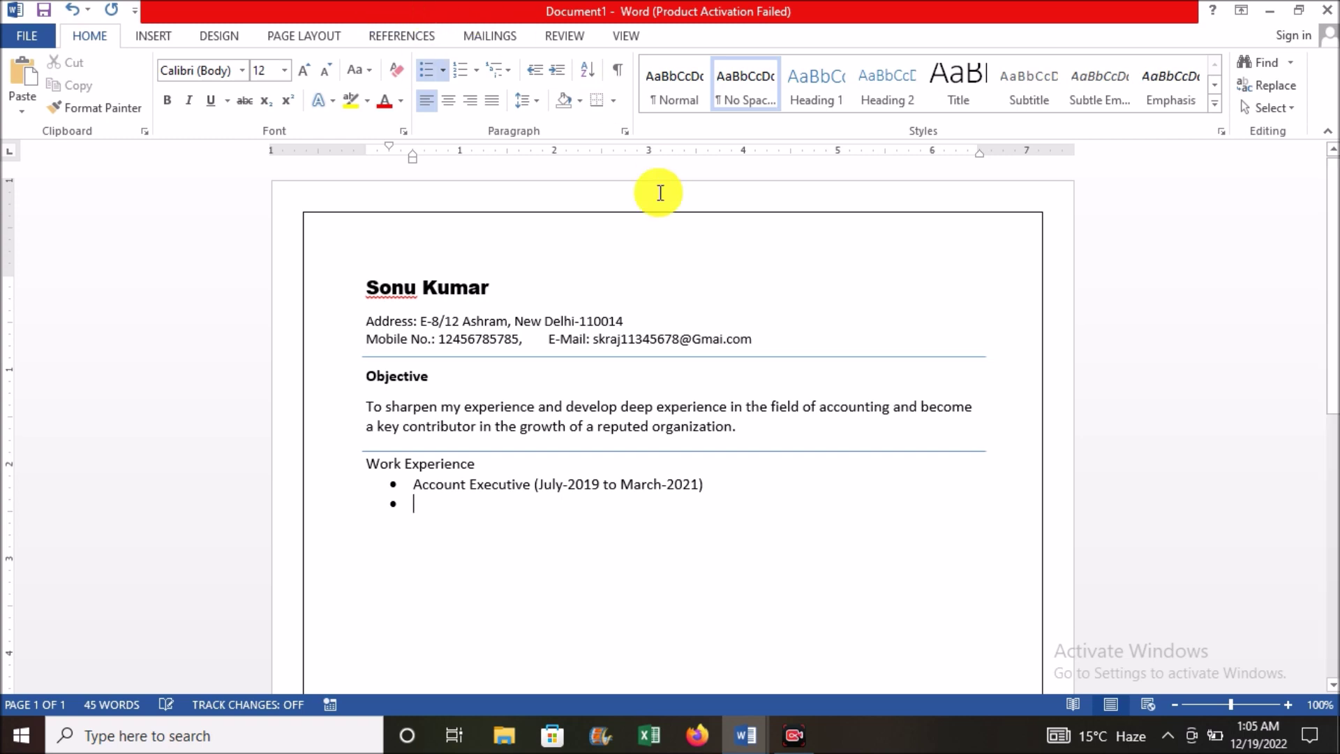
type("Accou")
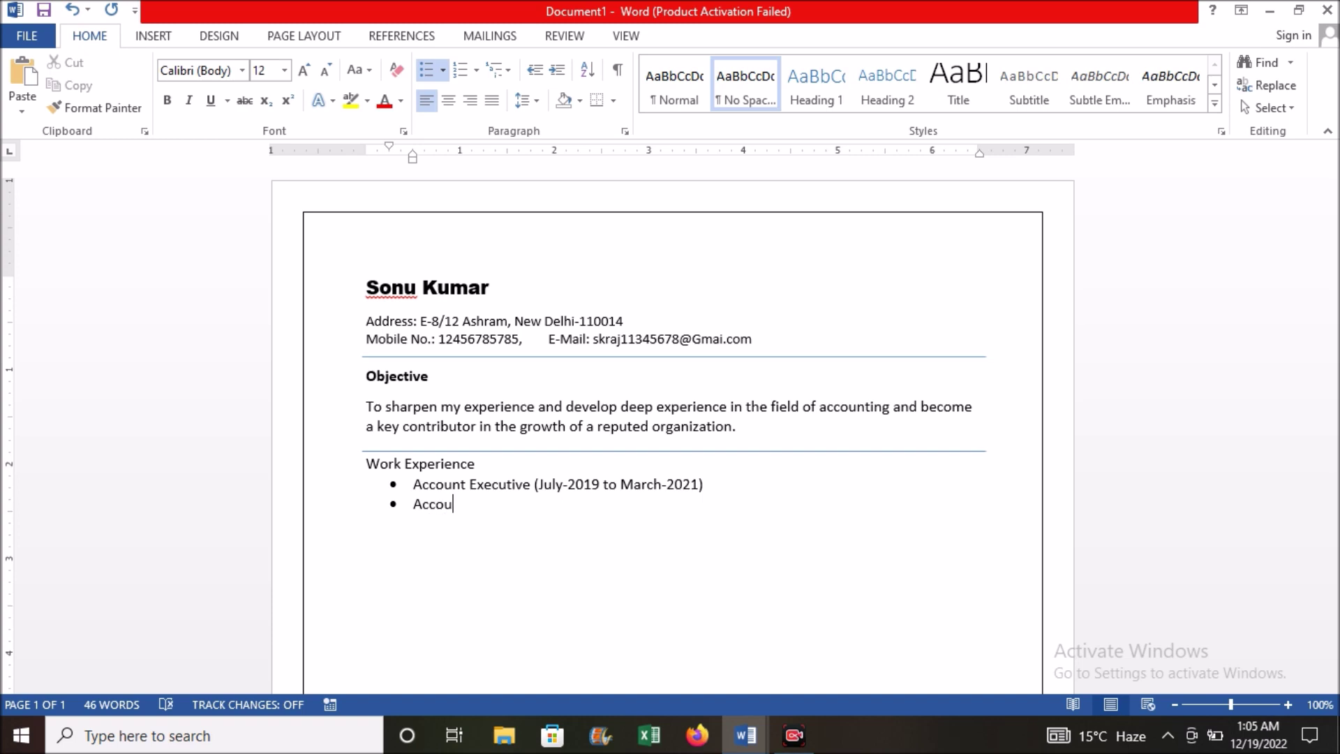
type("nt Executive")
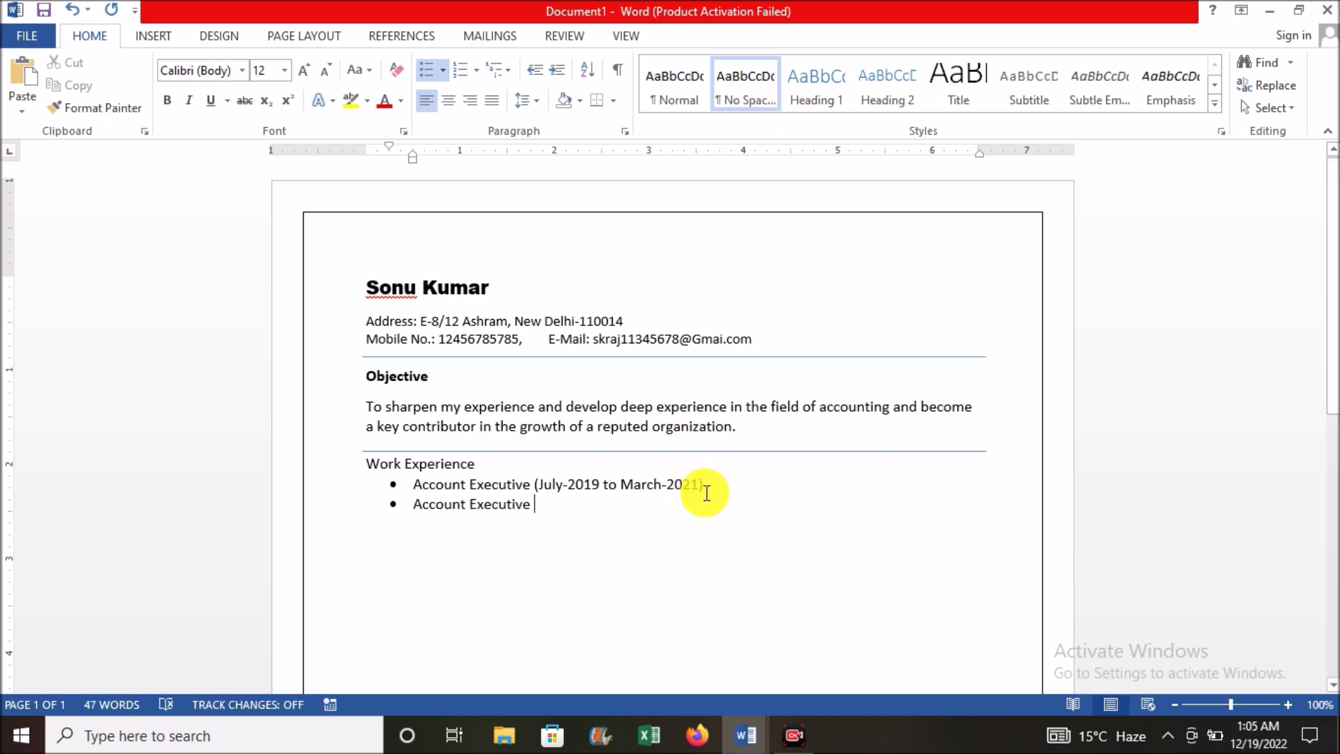
key("Return")
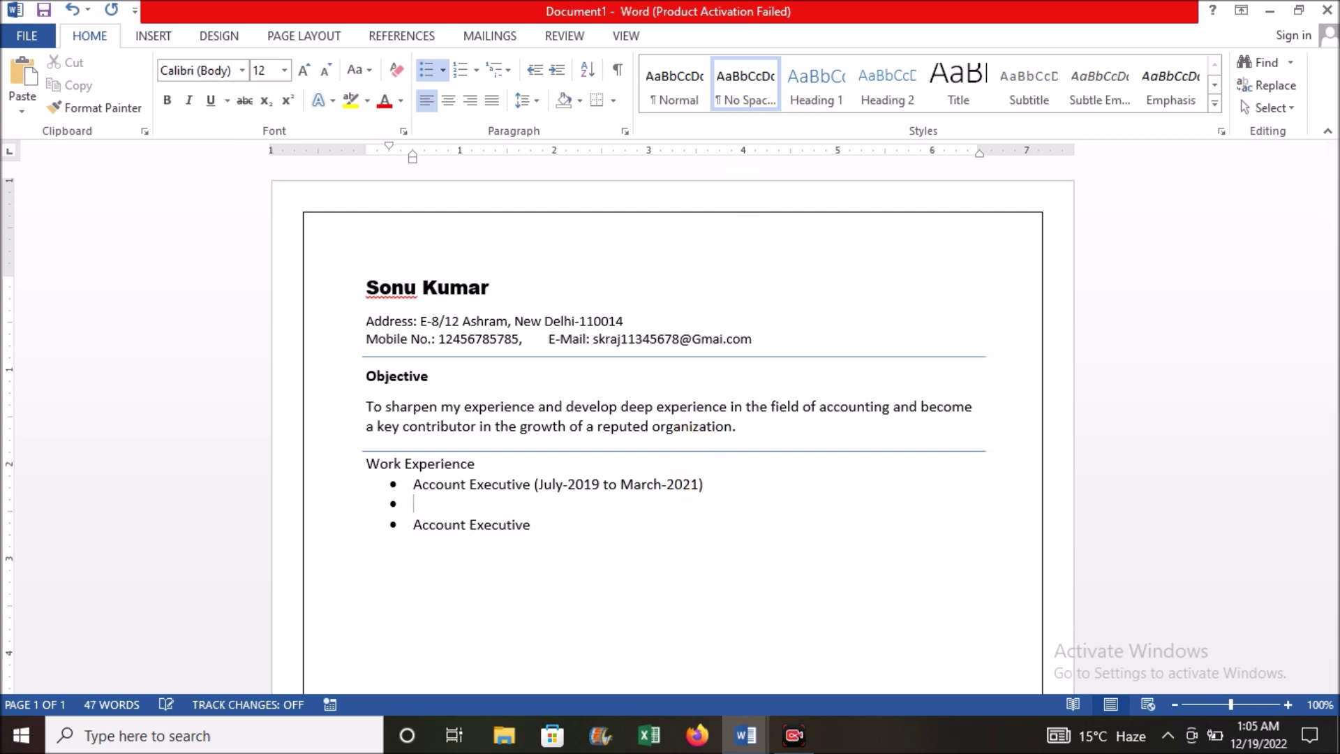
key("BackSpace")
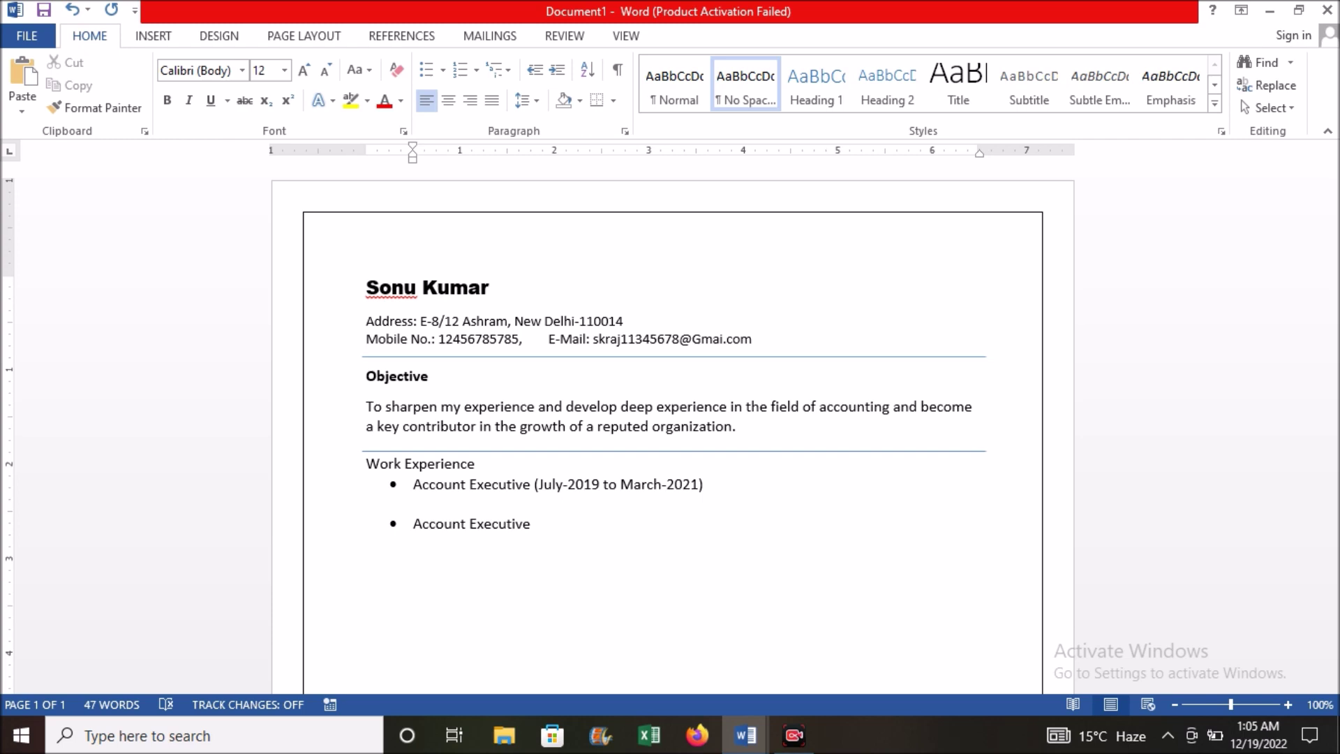
type("Hira Agro foods Co.Inc.")
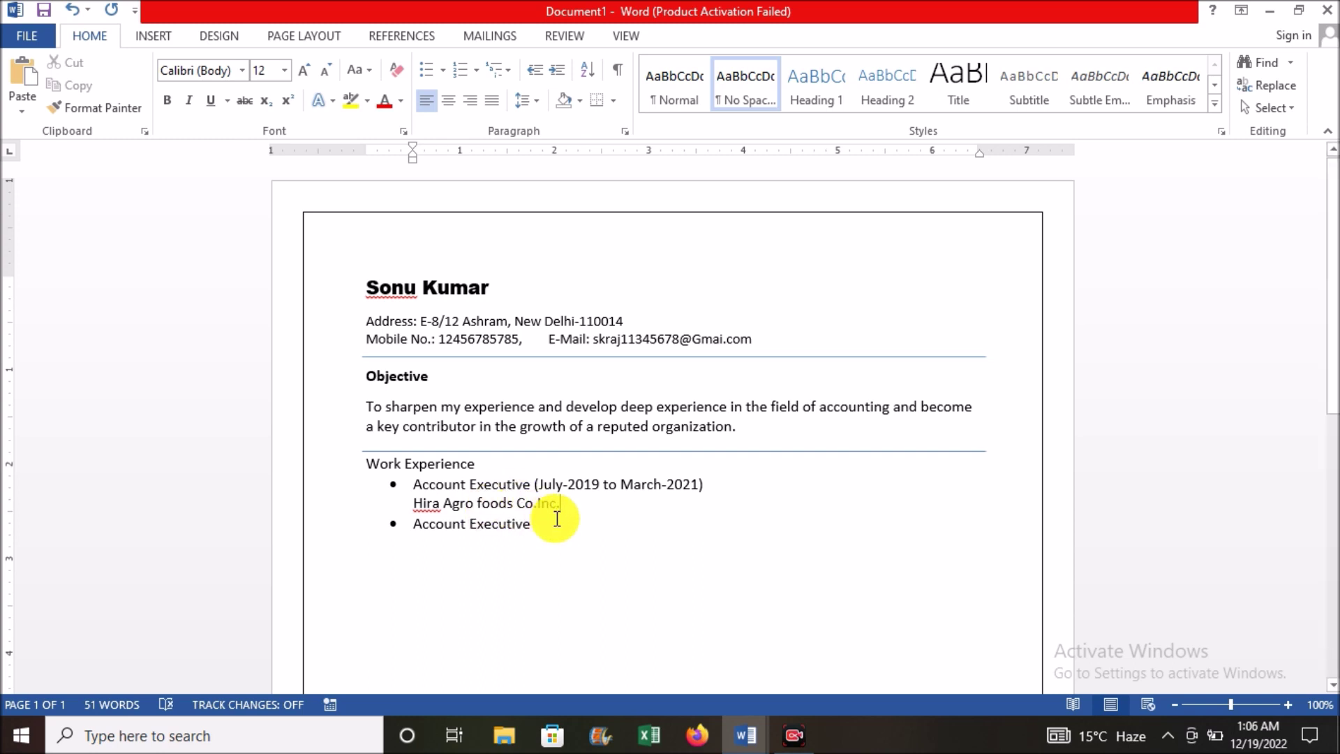
Step: Add '(April-2021 to Till)' to the second job line and the employer 'G&g Associates' beneath it
left_click(547, 528)
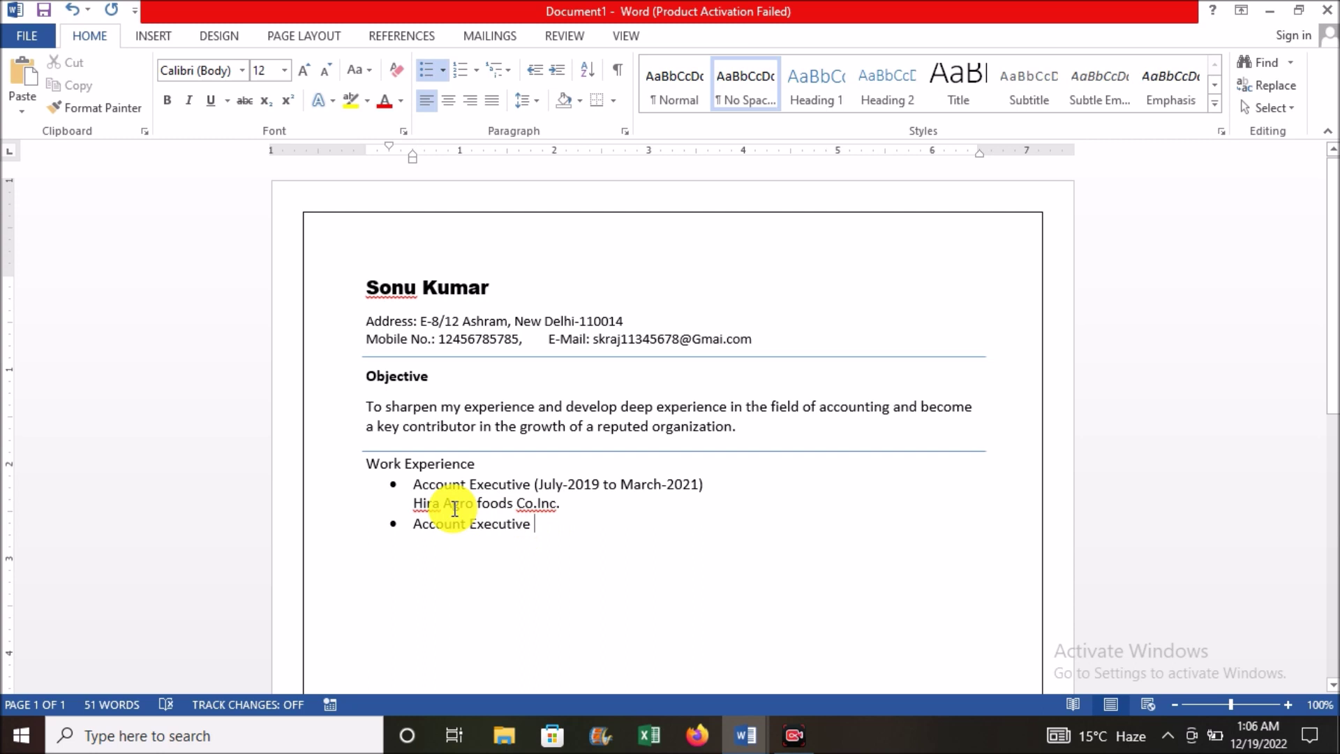
type("(")
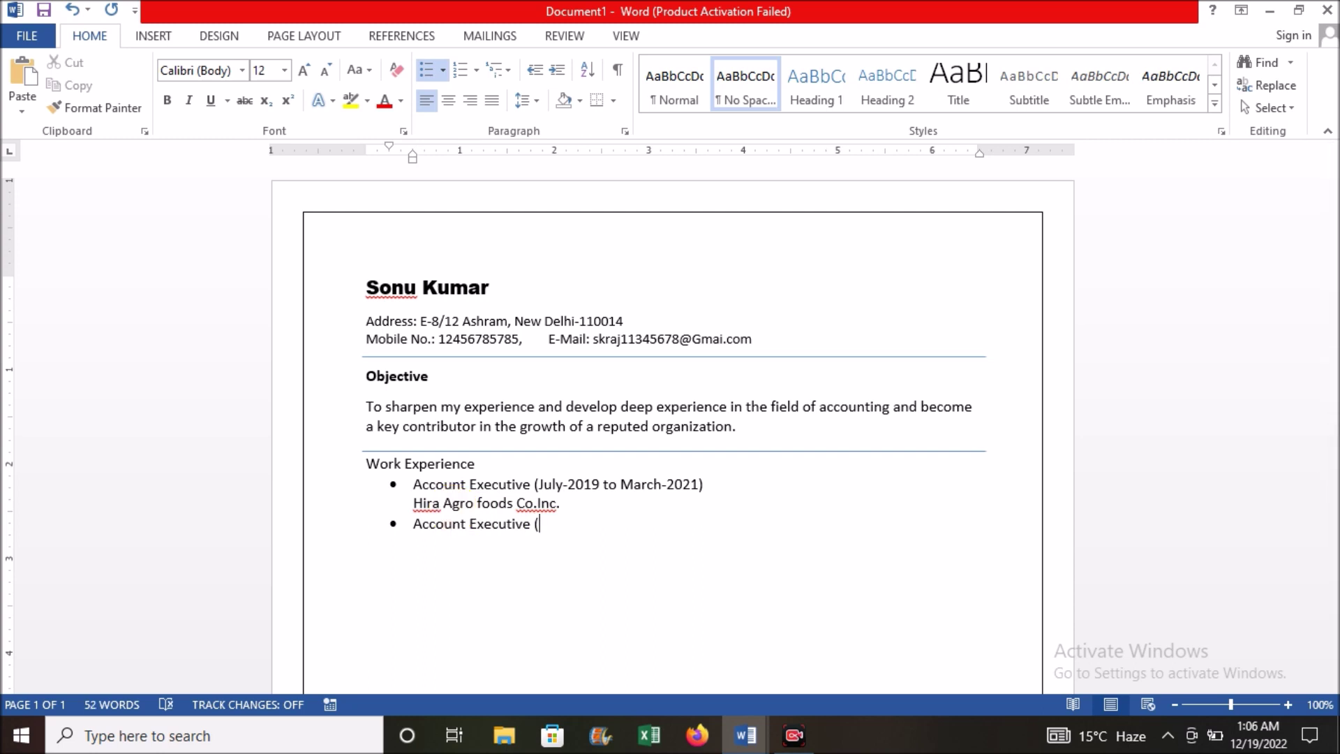
type("April-2021 to Till)")
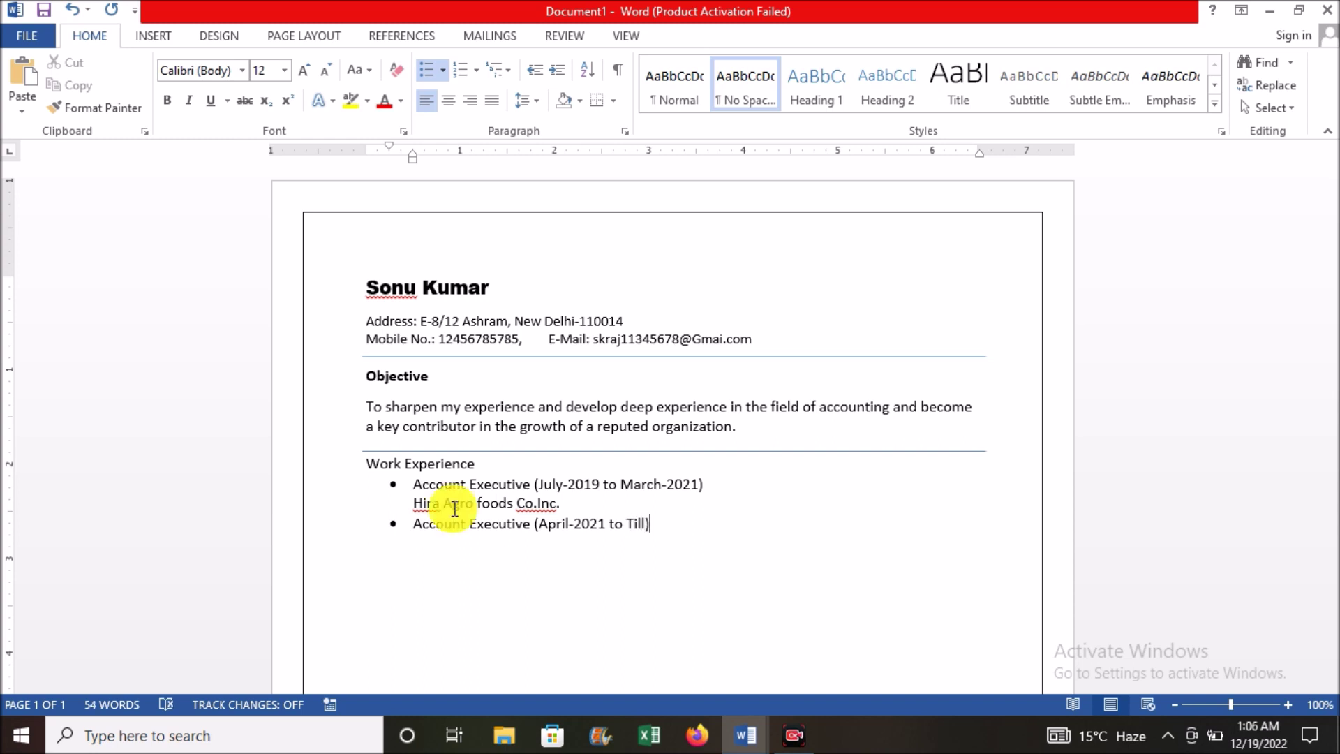
key("Return")
key("BackSpace")
type("G&g Ass")
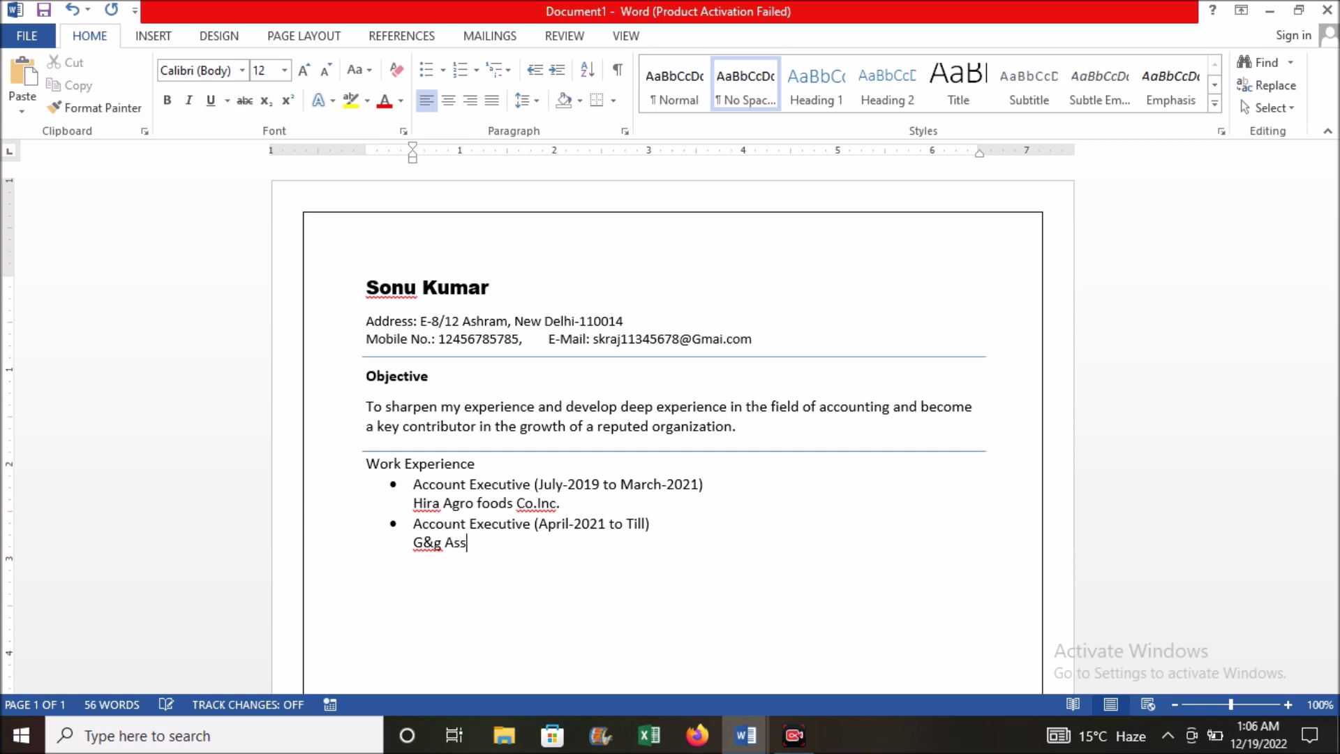
type("ociates")
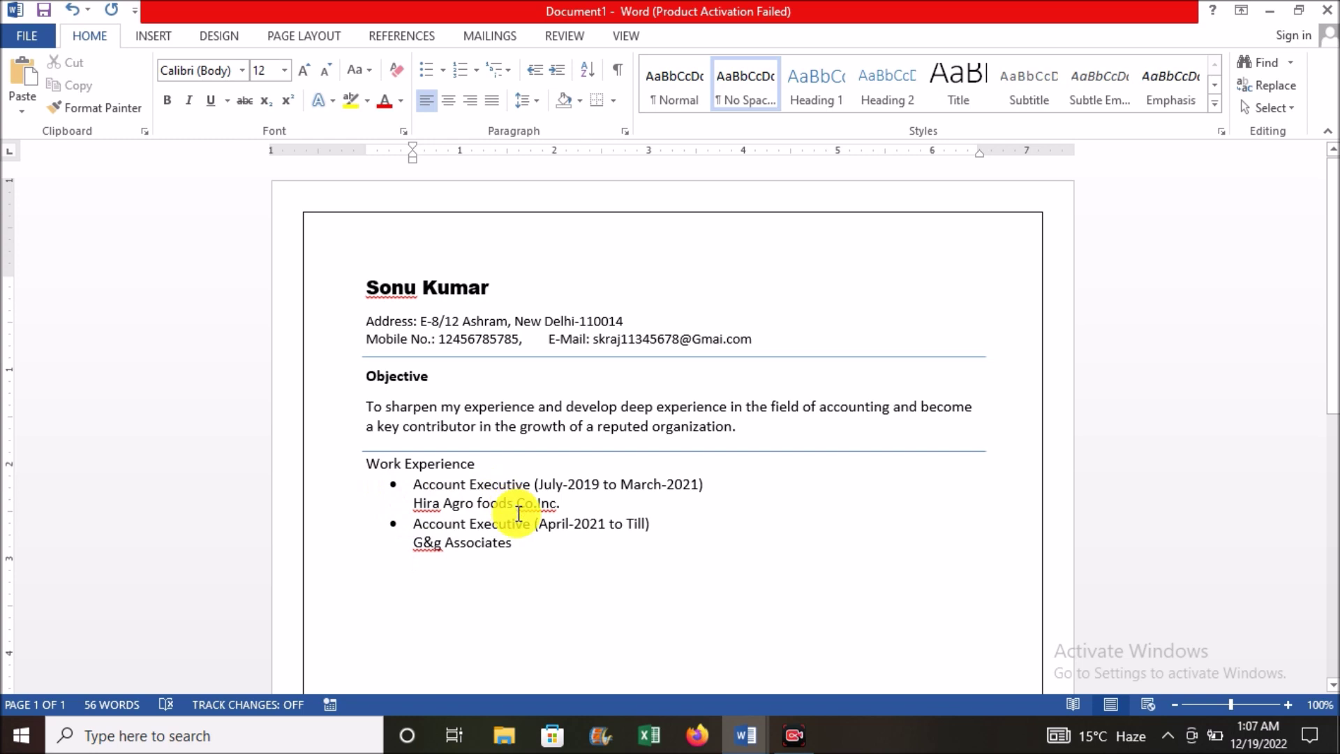
Step: Duplicate the Objective divider with Ctrl+D and move the copy below the G&g Associates line
left_click(698, 452)
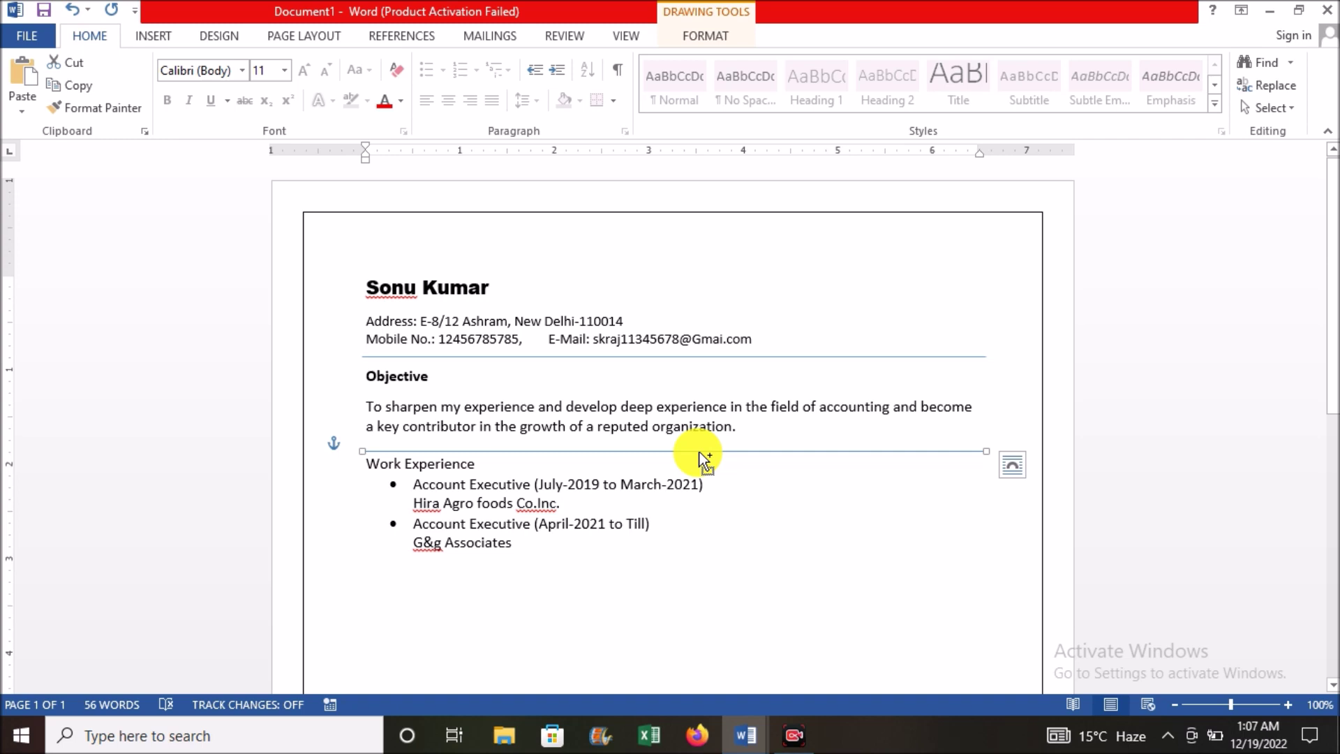
key("ctrl+d")
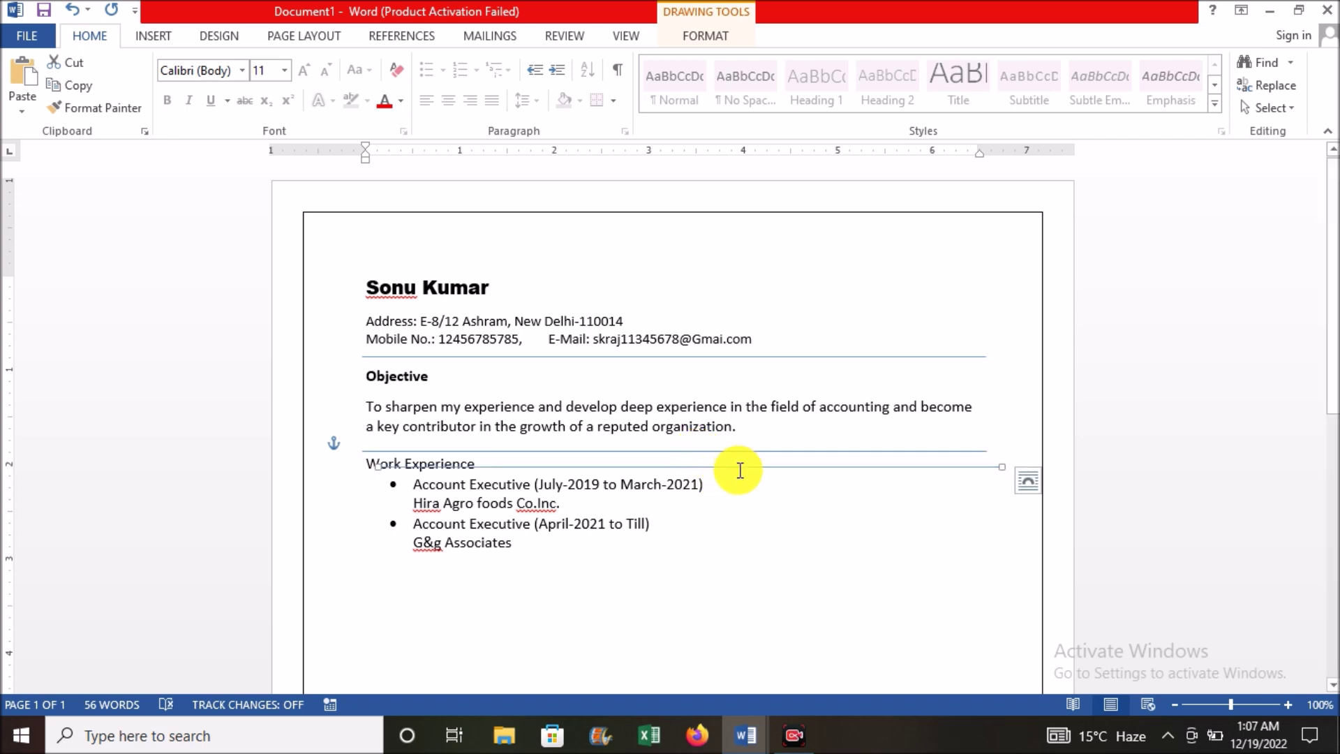
left_click_drag(732, 471, 712, 570)
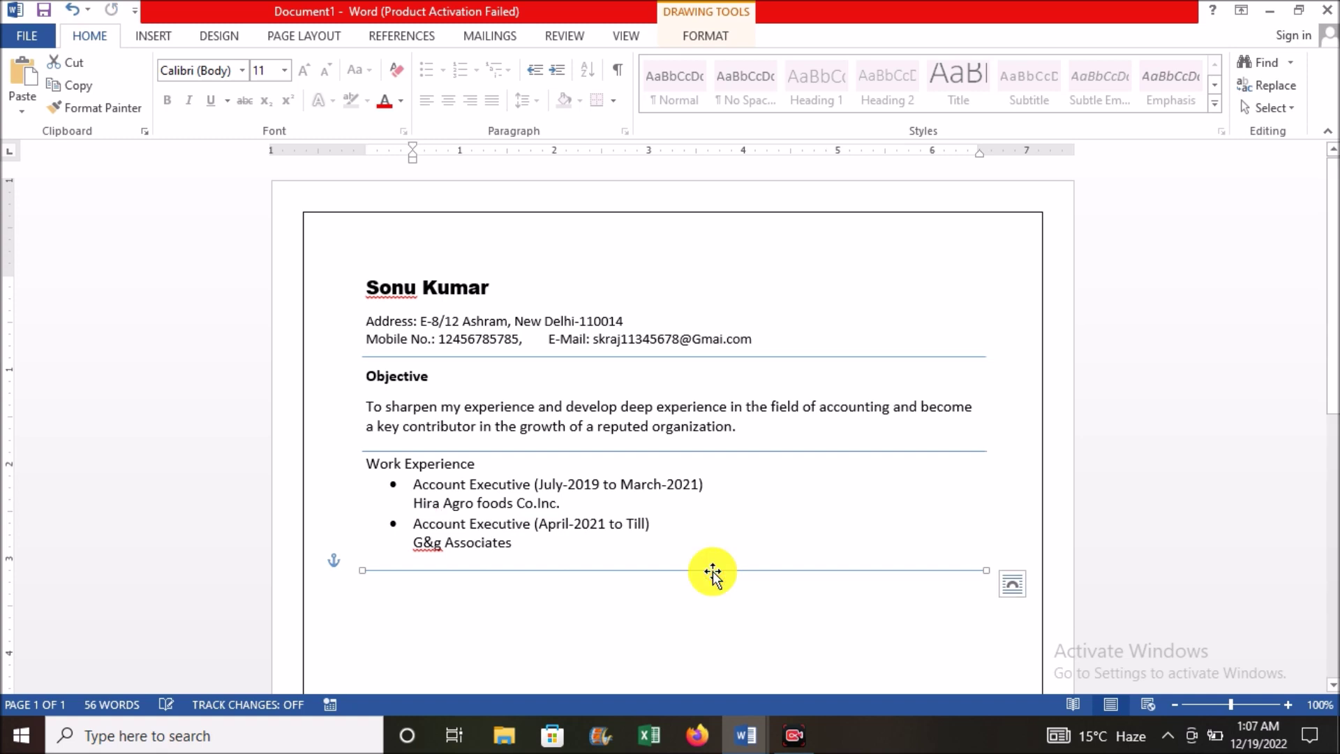
scroll(1329, 324, "down", 5)
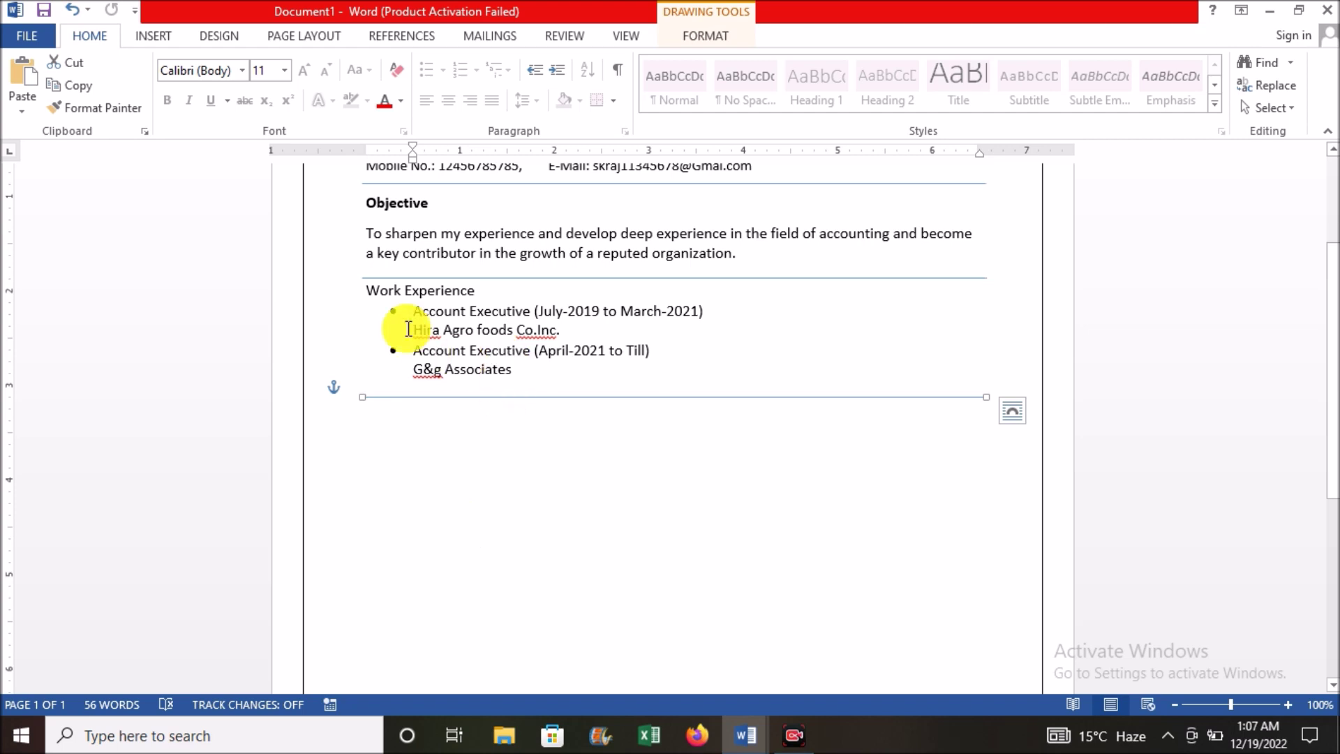
left_click(409, 416)
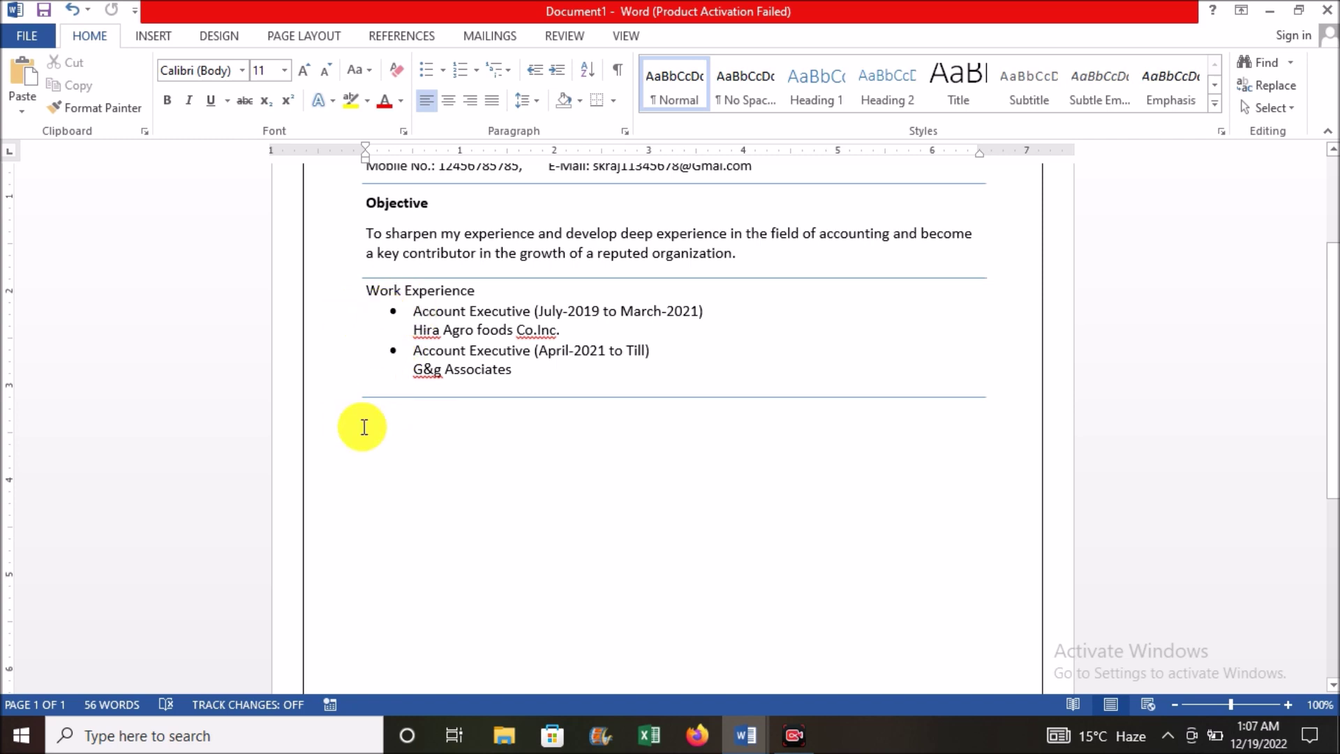
Step: Start an arrow-bulleted list under the heading and paste the Tally ERP 9, Busy 18 and Marg point
left_click(384, 418)
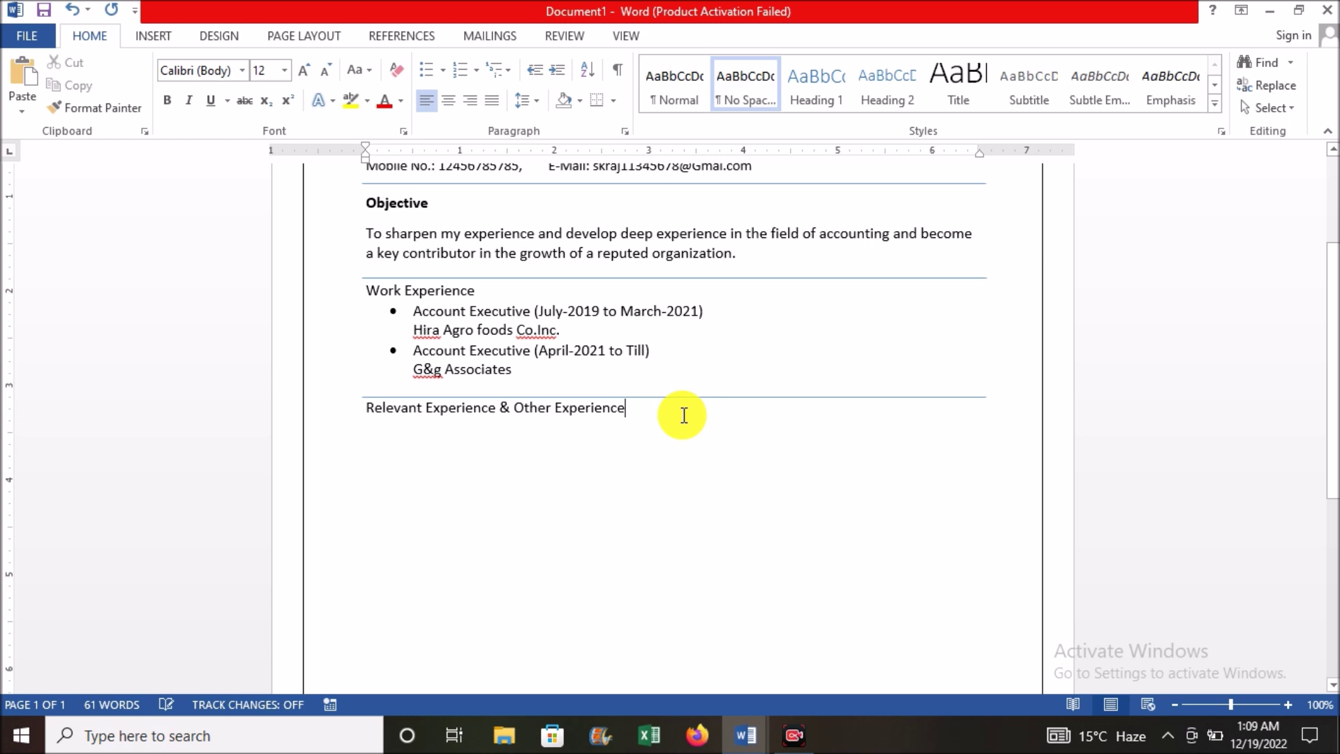
key("Return")
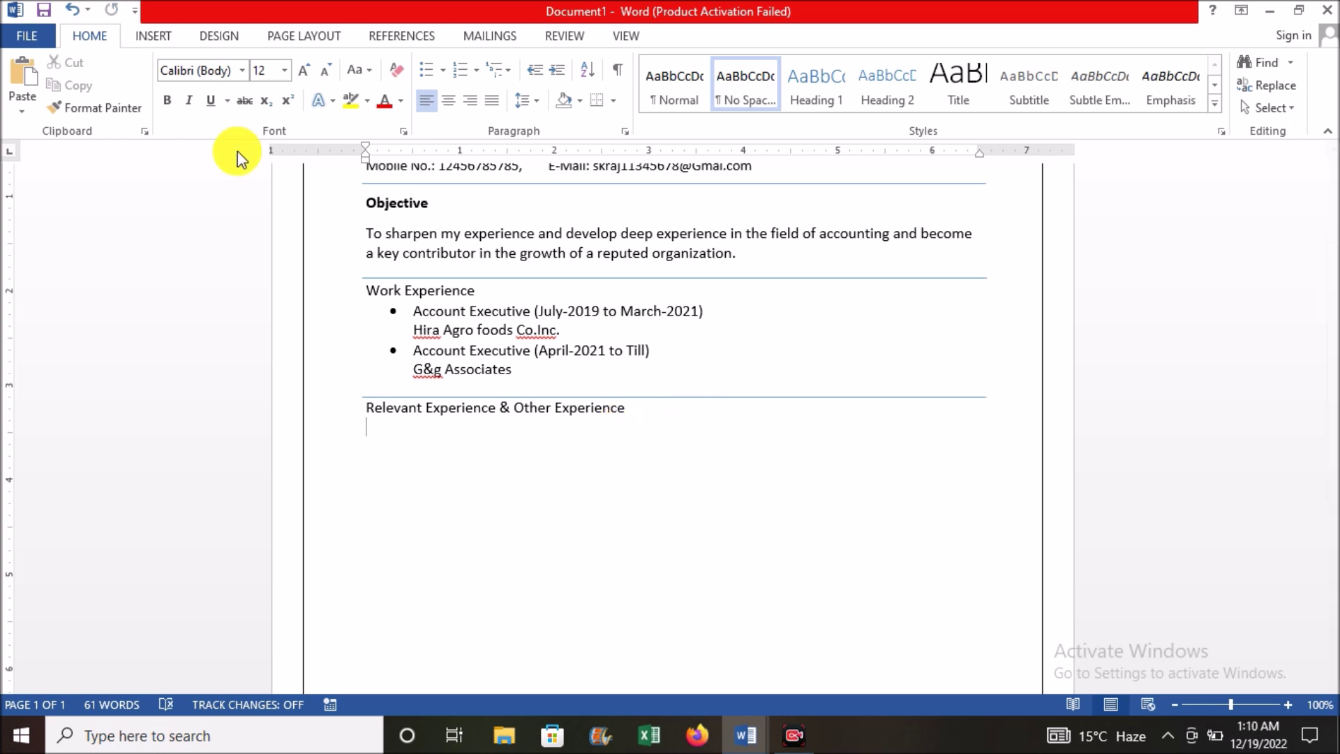
left_click(444, 71)
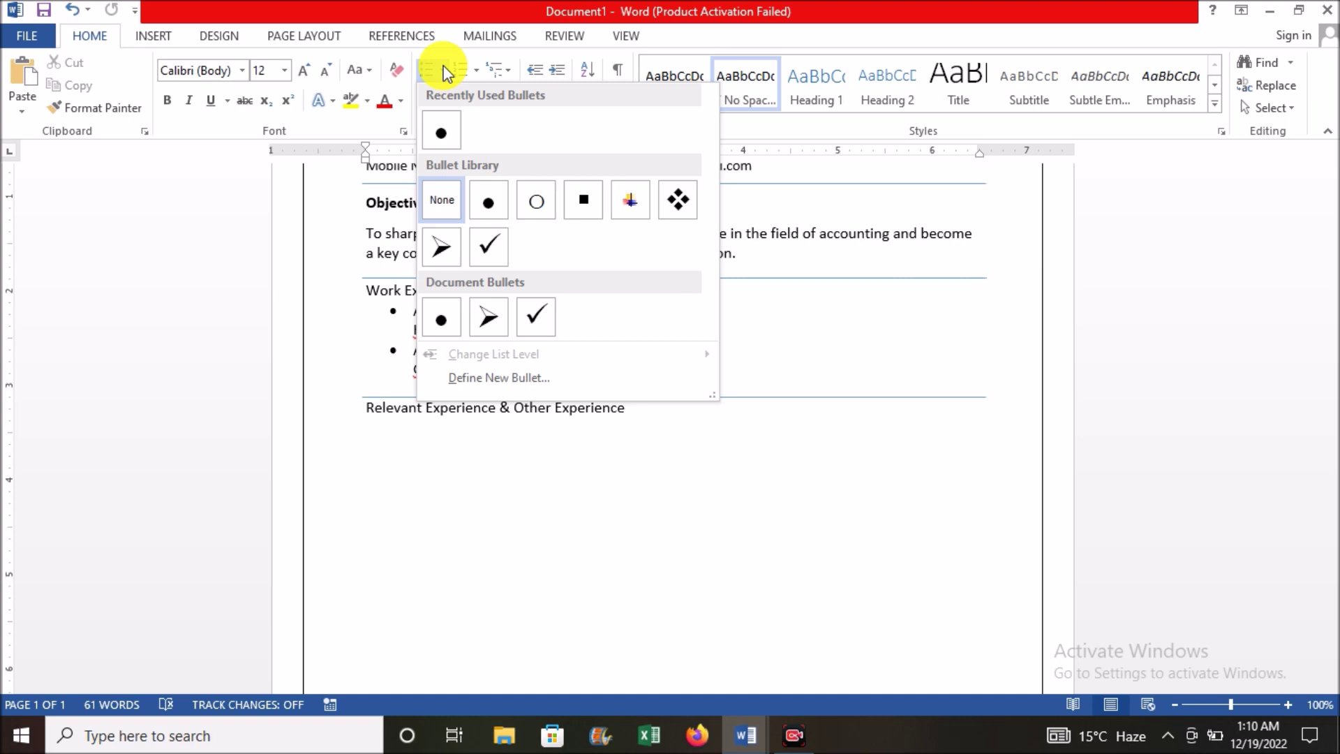
left_click(442, 249)
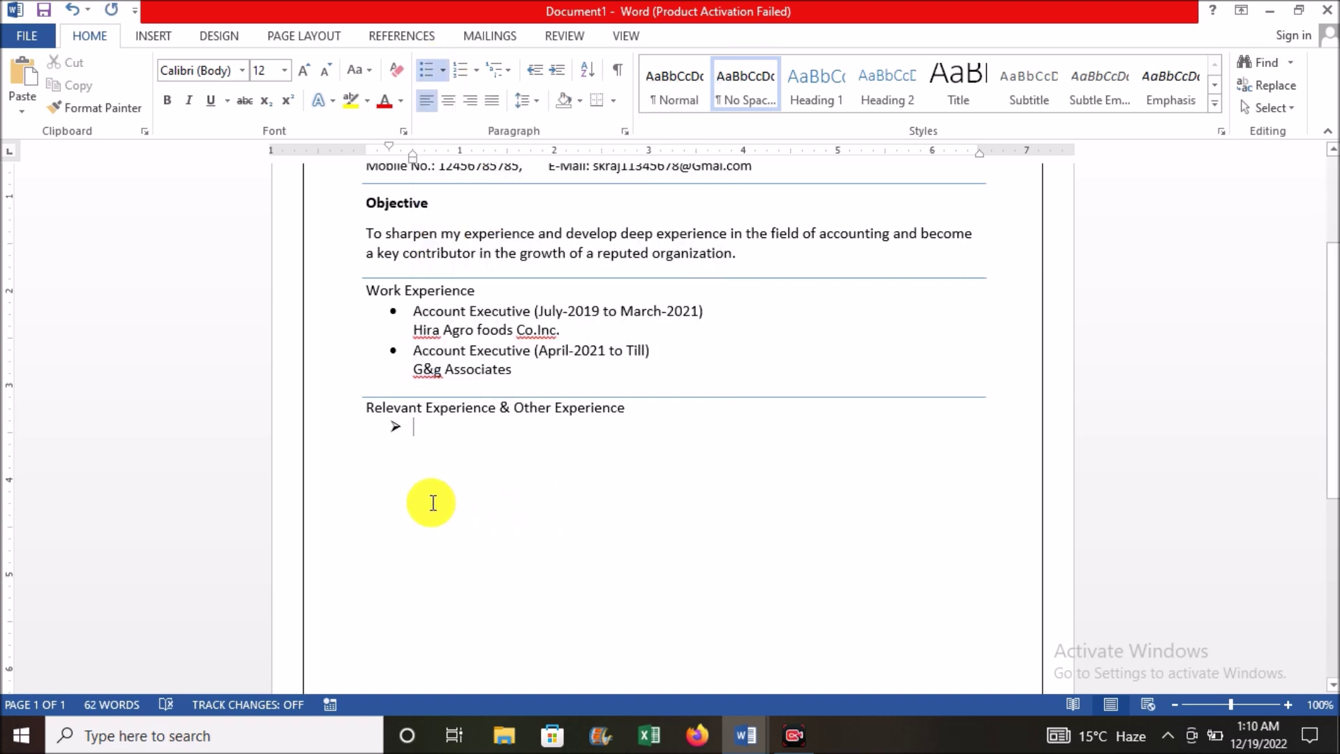
type("Accounting in Tally ERP 9, Busy 18, Marg Accounting Software in the following major areas:")
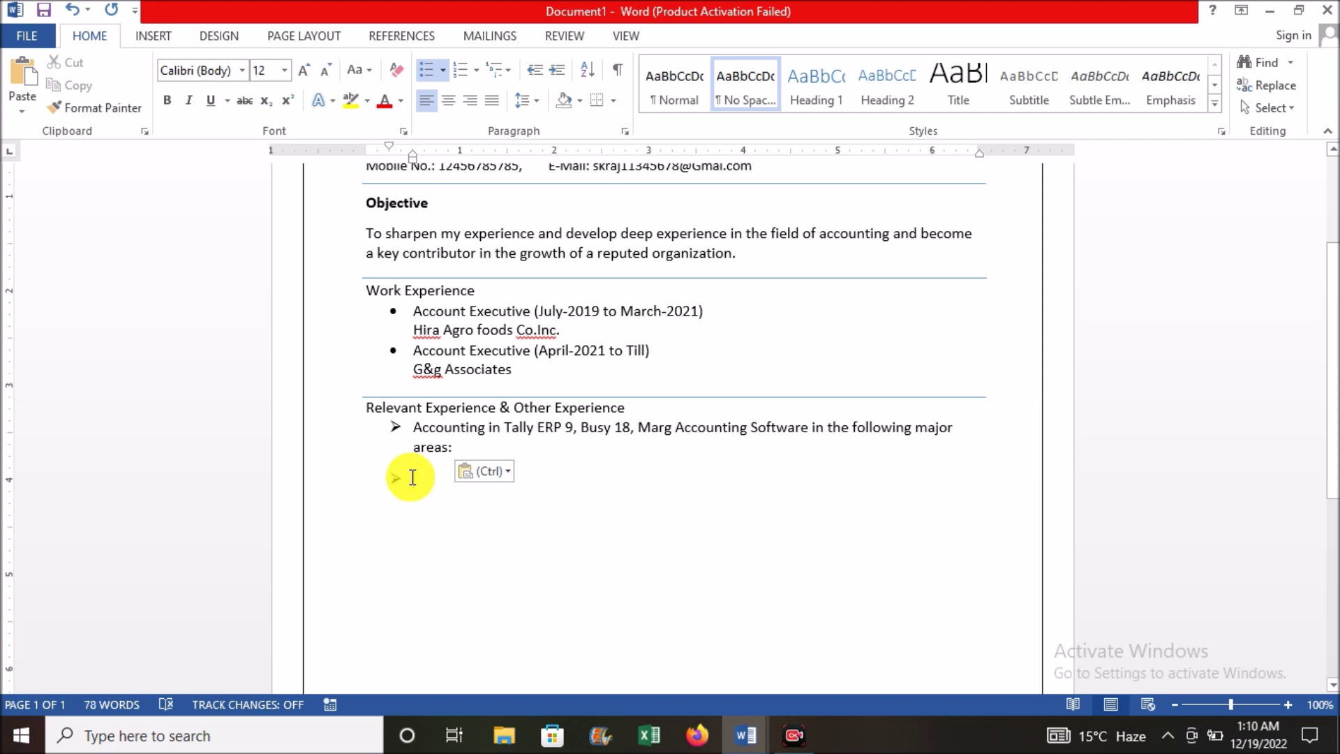
key("BackSpace")
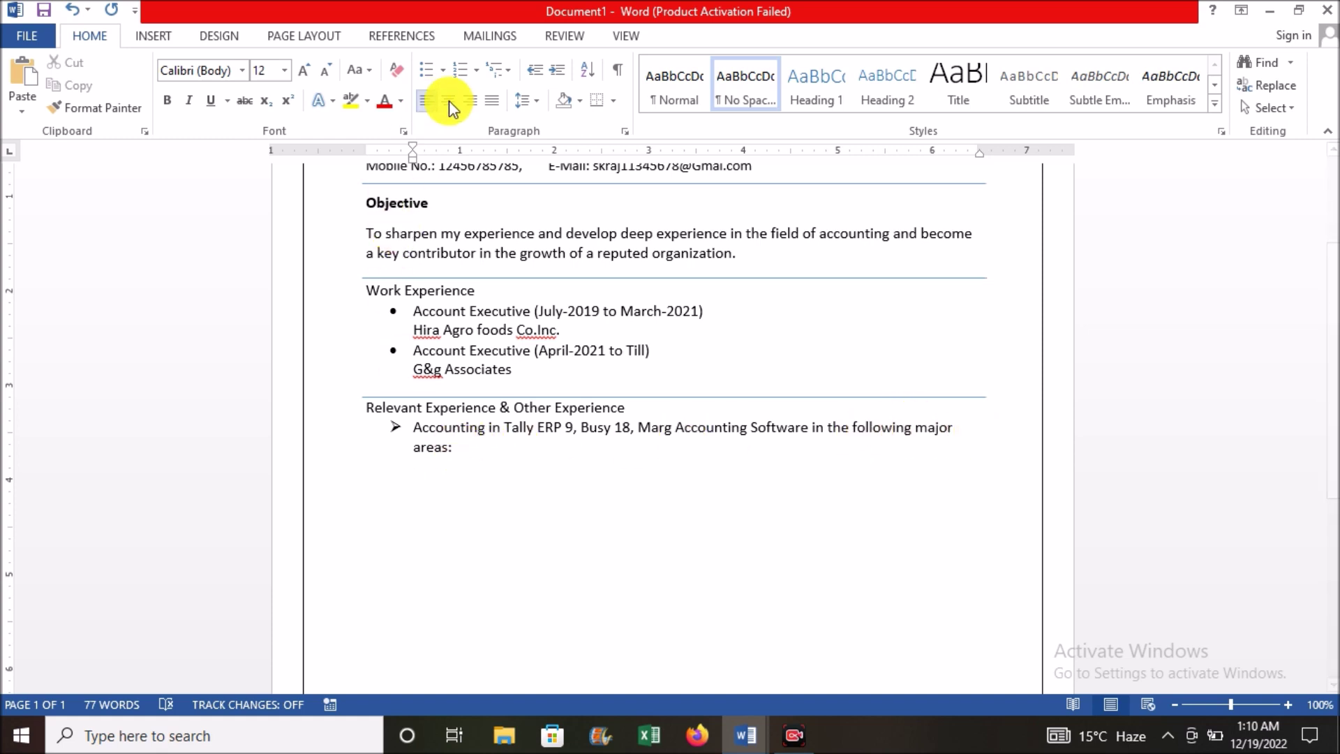
Step: Add five check-mark bulleted tasks, Recording Purchase/Vendor Bills through GSTR reconciliation, with a divider below
left_click(443, 69)
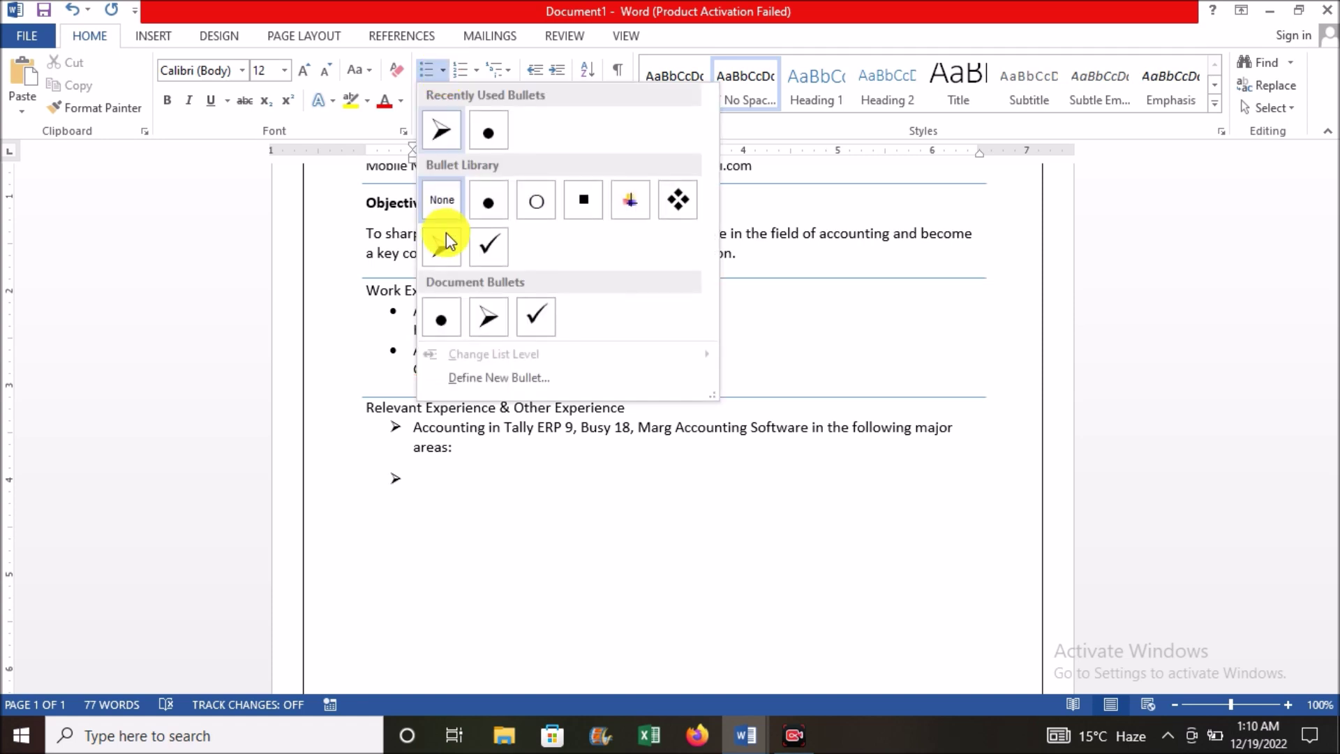
left_click(489, 251)
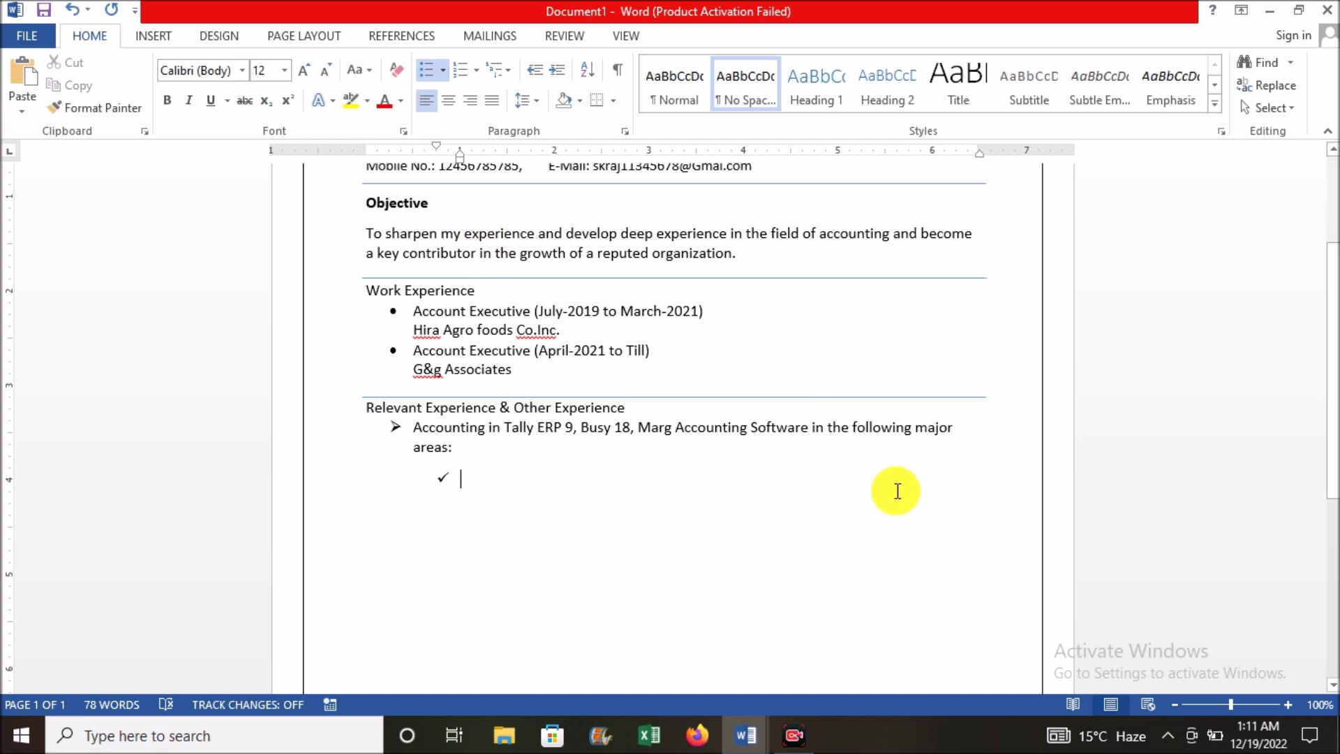
type("recor")
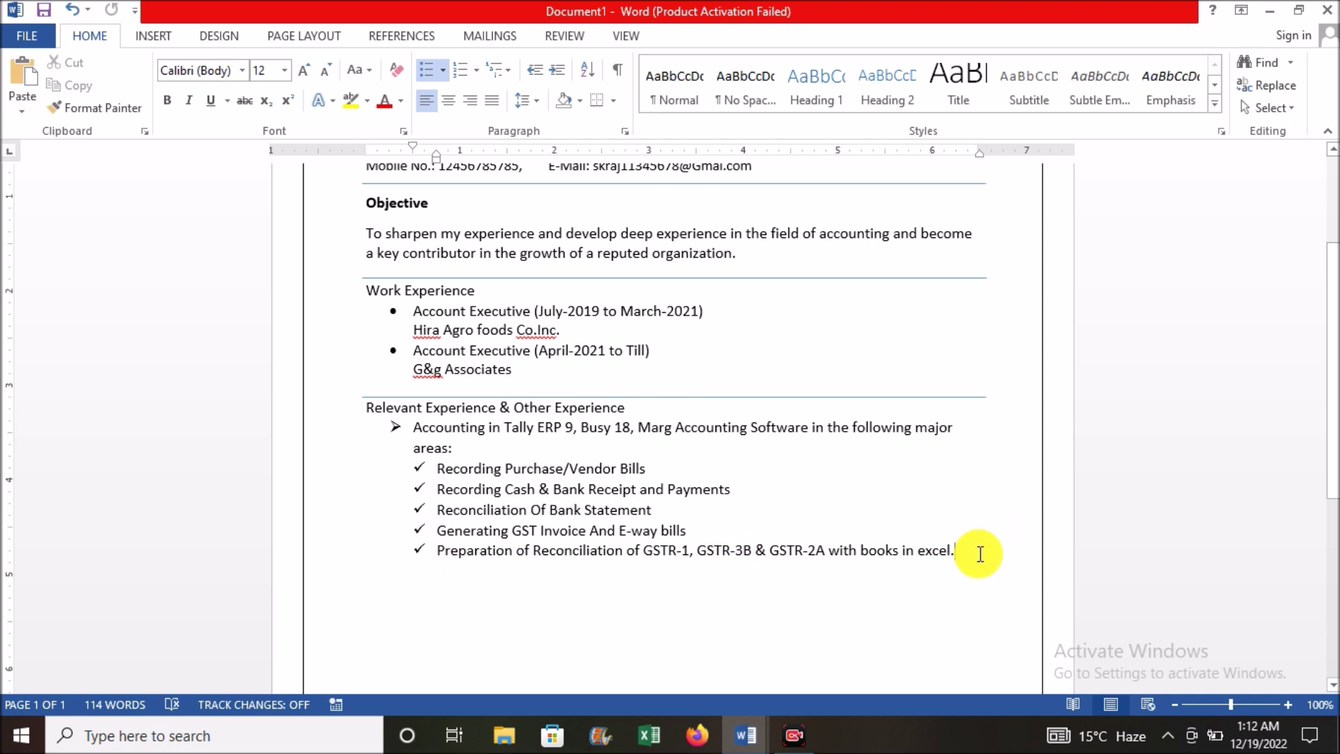
key("Return")
key("BackSpace")
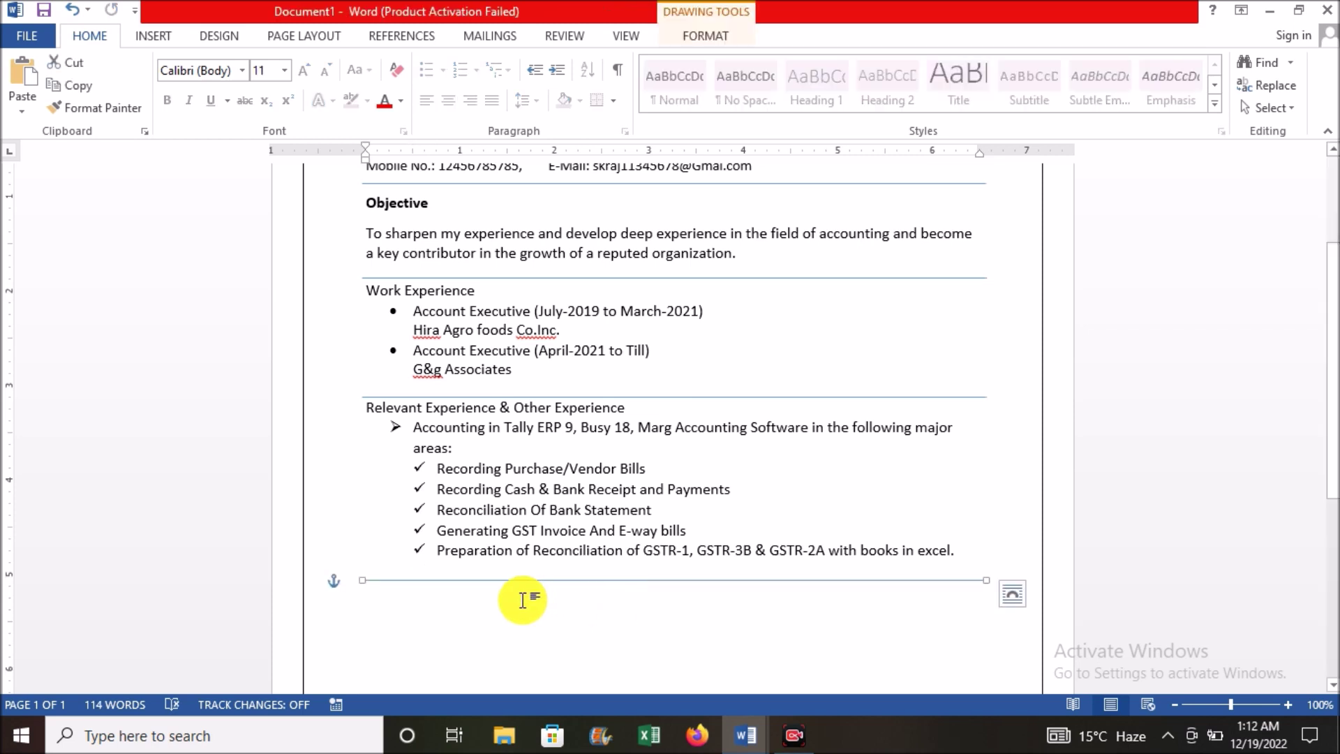
Step: Nudge the new divider line up two steps, closer to the task list
left_click(483, 602)
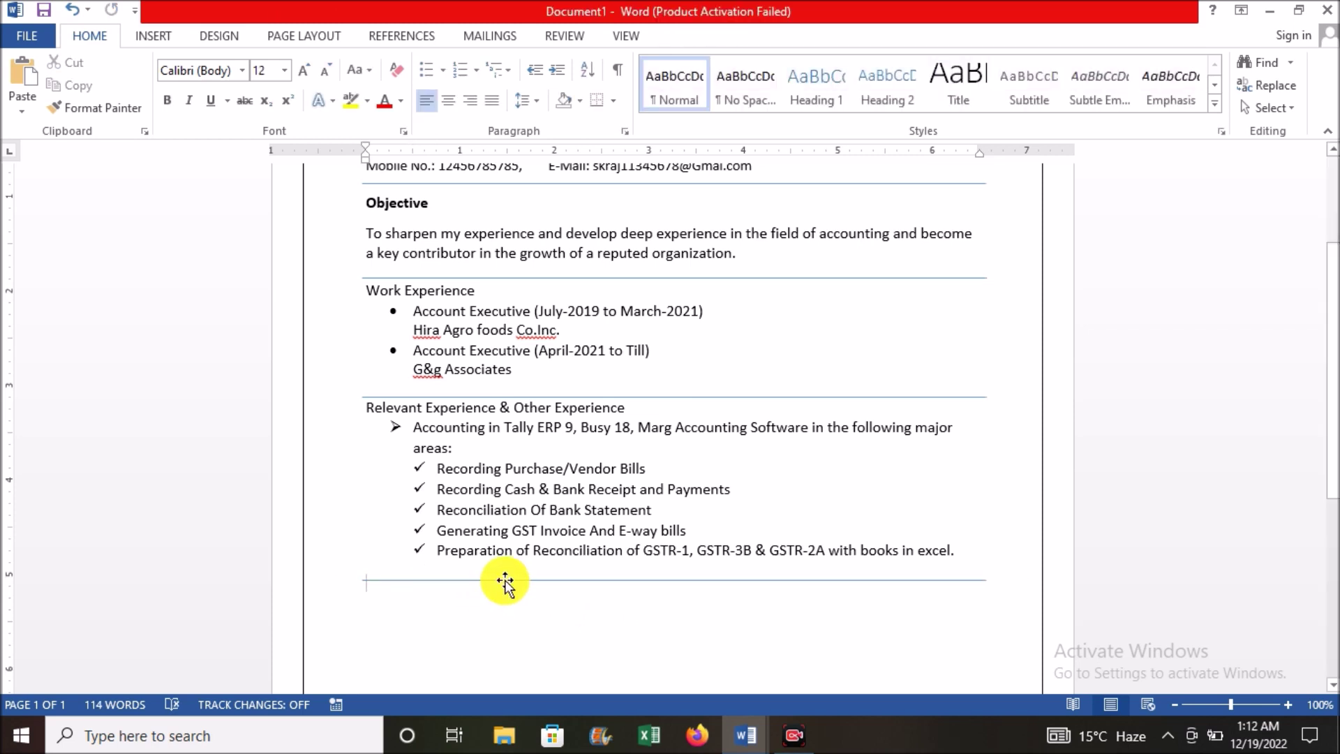
left_click(504, 579)
key("Up")
key("Up")
key("Up")
key("Up")
key("Up")
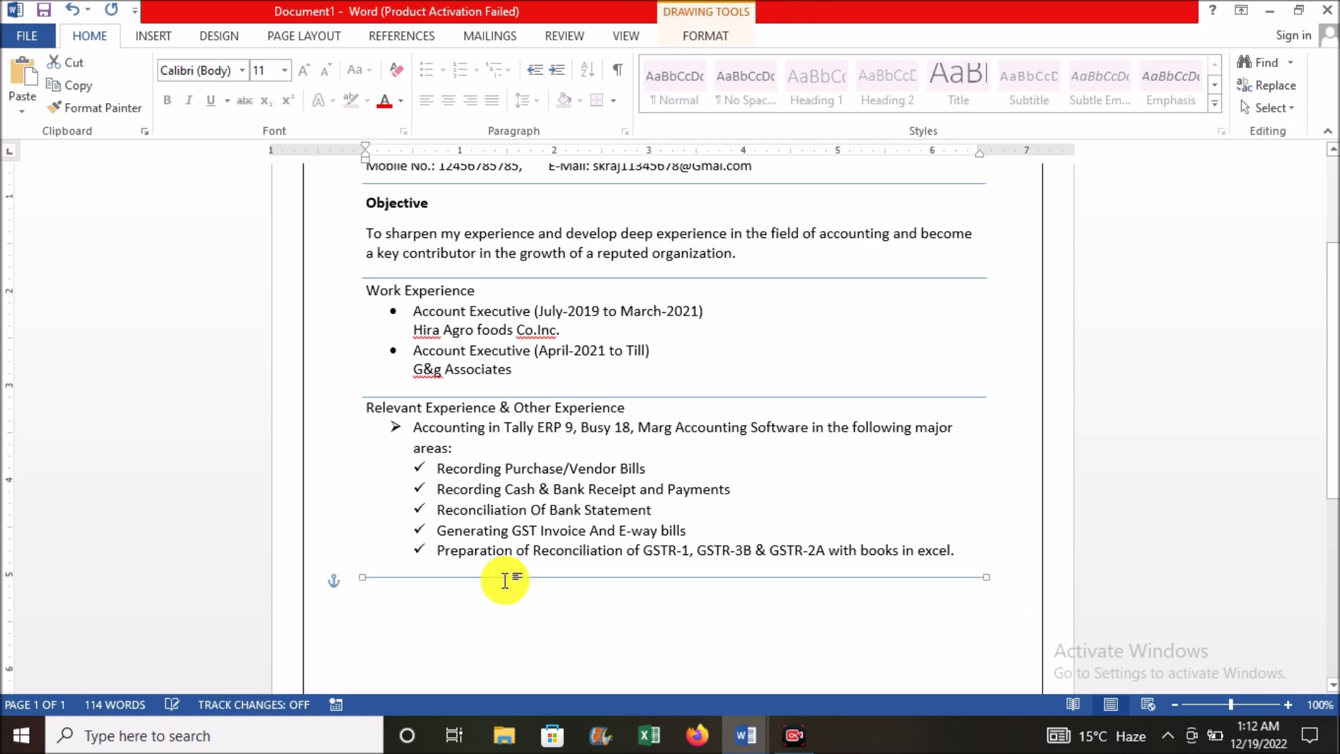
key("Up")
key("Up")
key("Up")
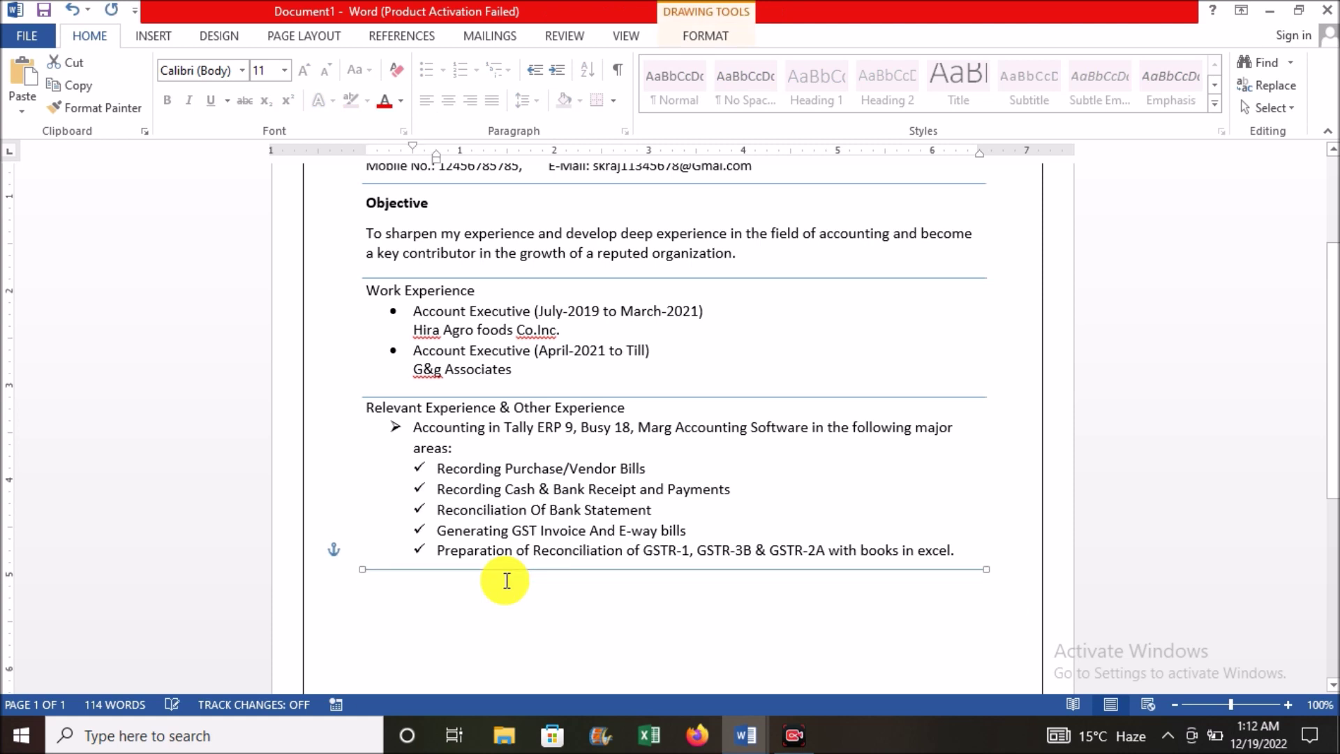
Step: Type the heading 'Educational Qualification' below the divider and start a new line
left_click(367, 591)
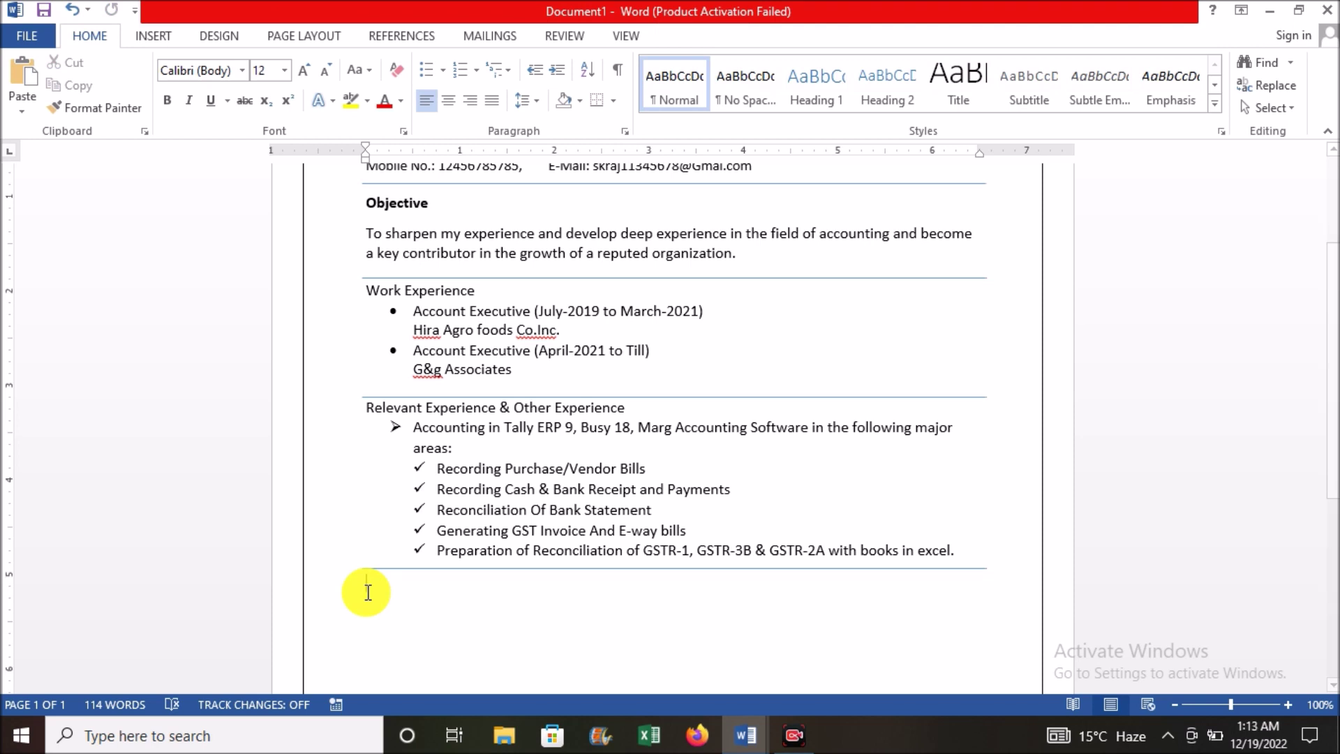
type("E")
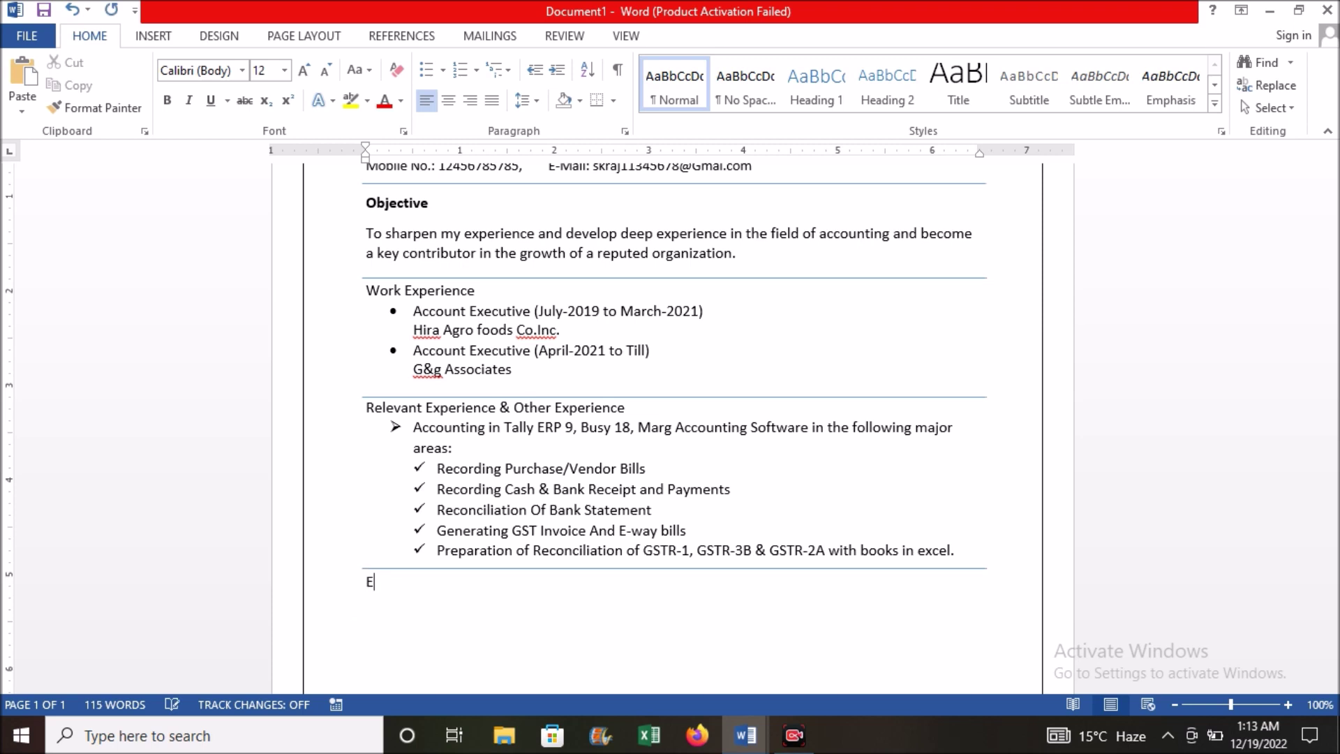
type("ducational Qualification")
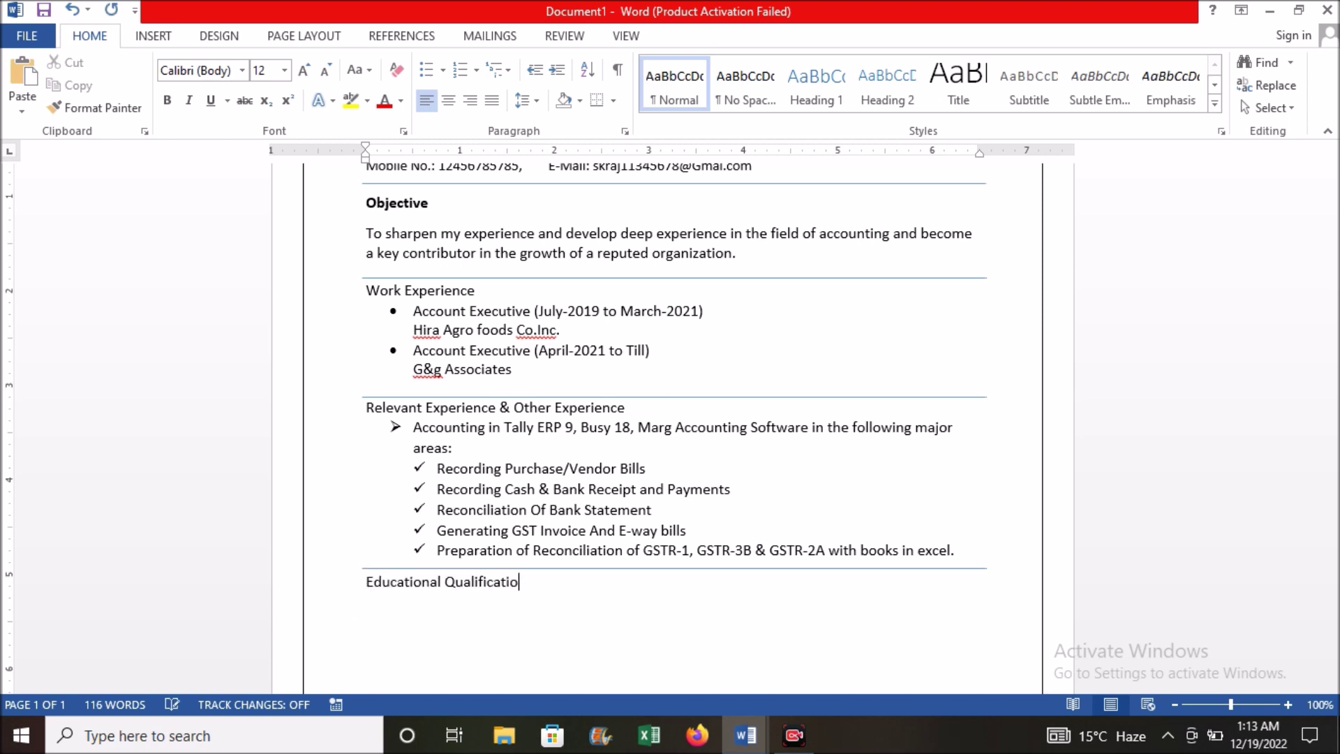
key("Return")
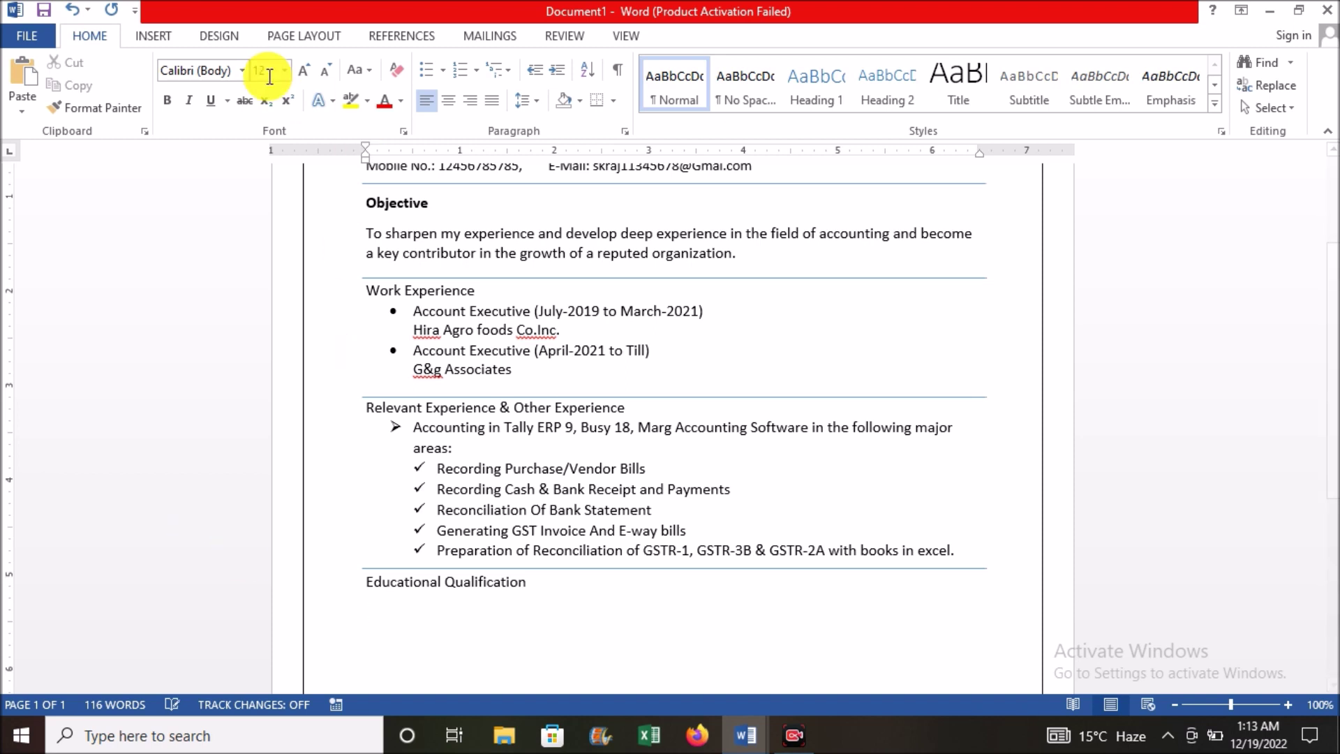
Step: Insert a 3-column, 4-row table below the heading
left_click(157, 36)
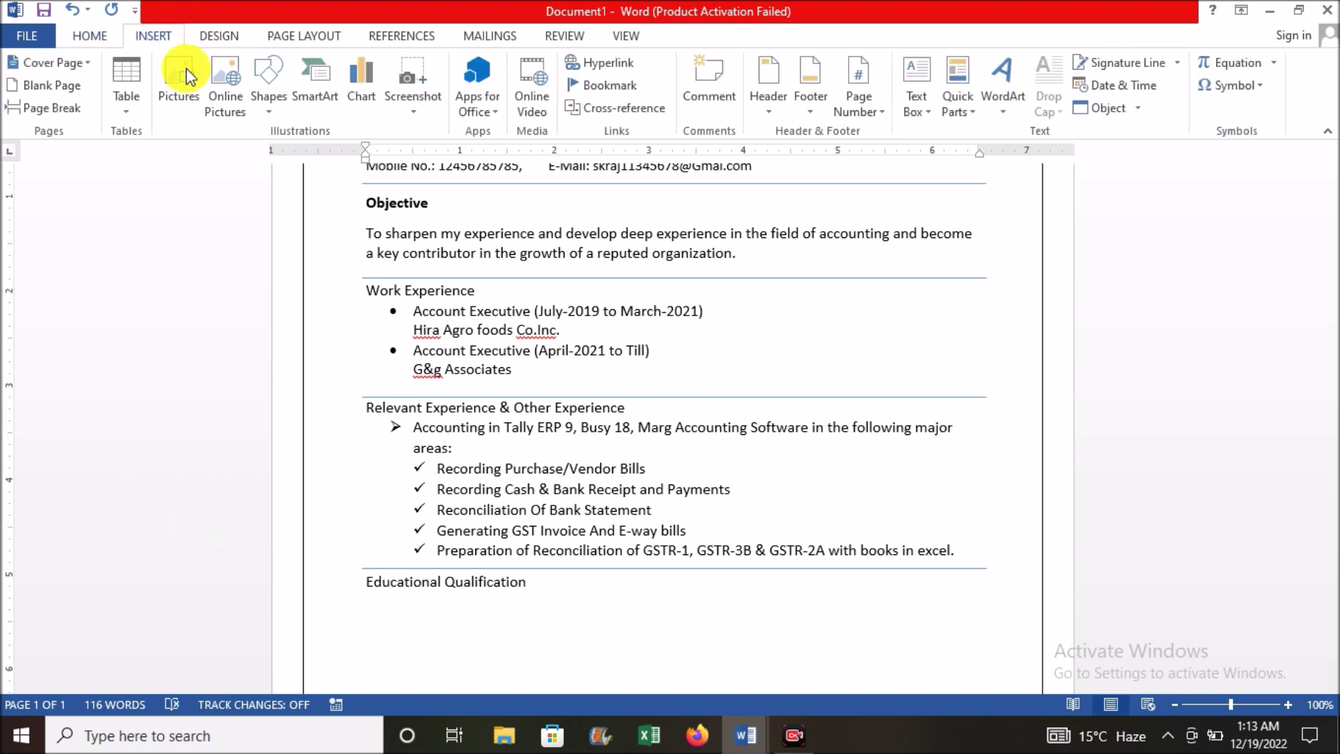
left_click(131, 110)
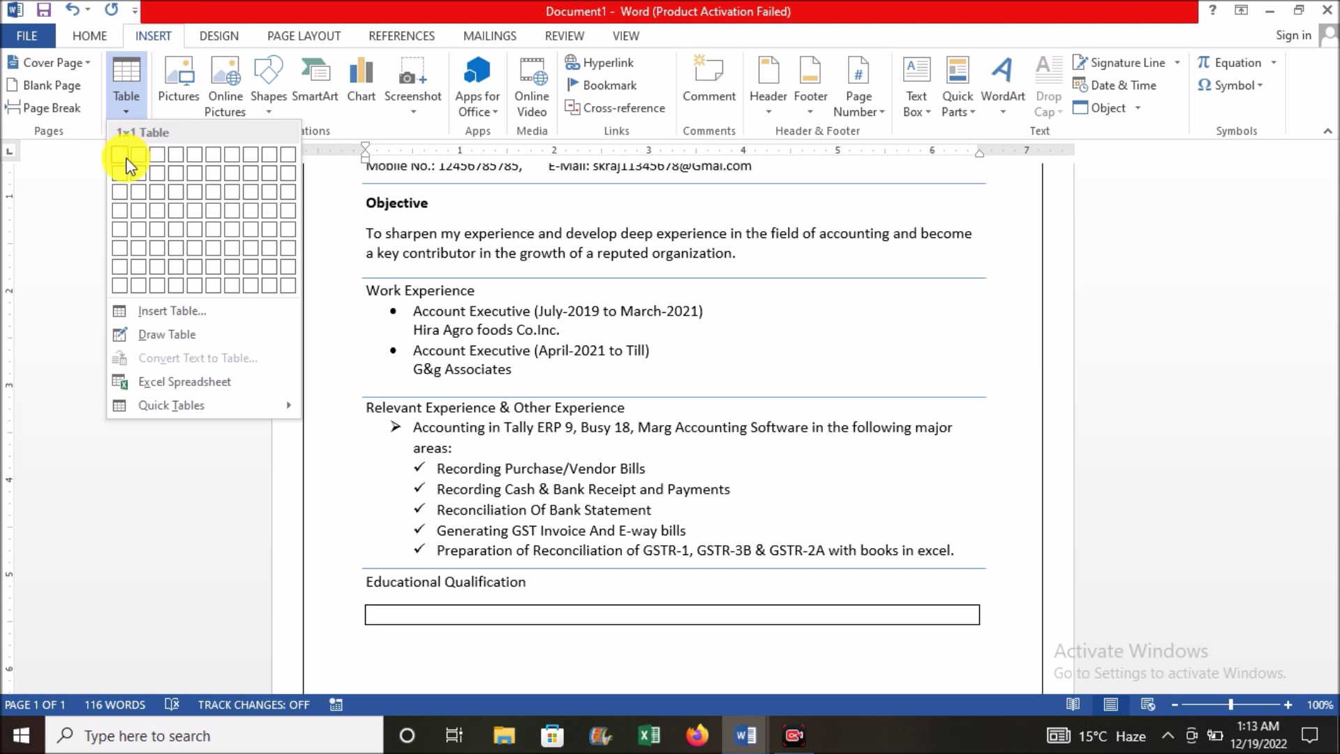
left_click(159, 210)
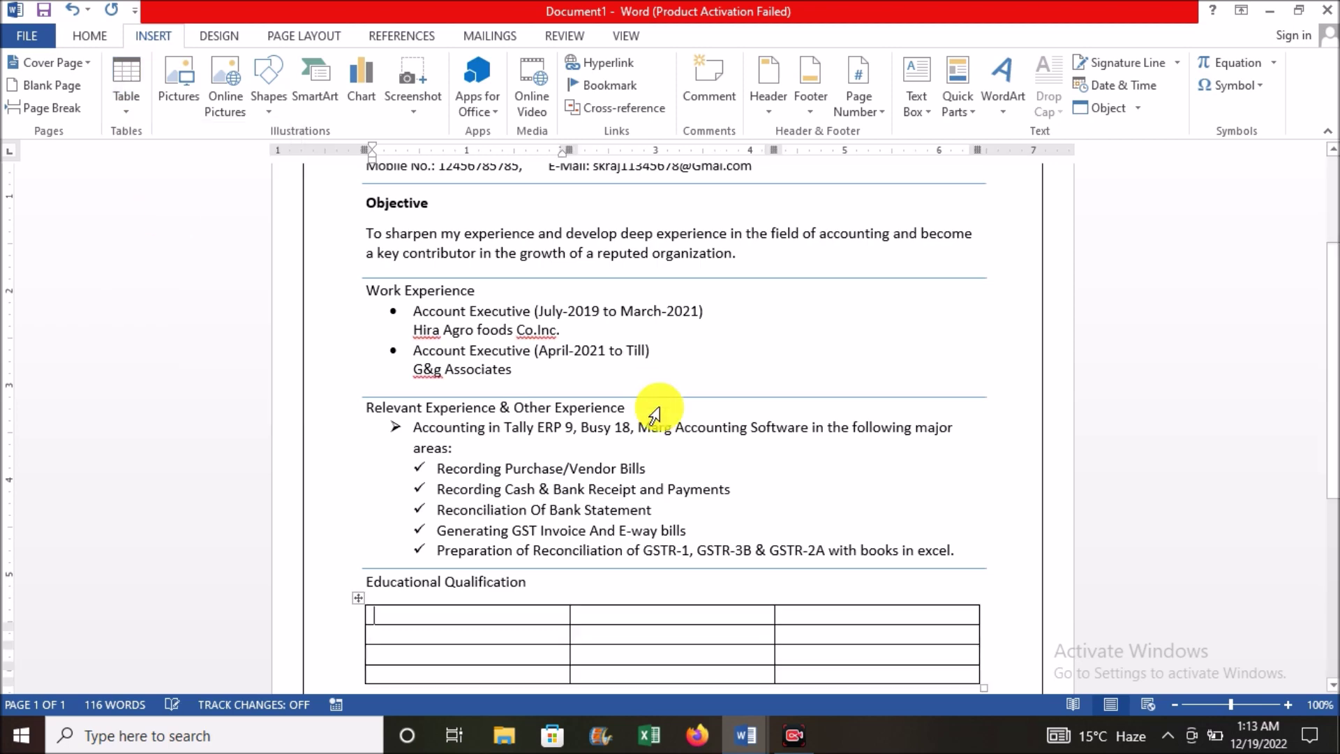
Step: Narrow the first column, widen the second, and shift the table right under the heading
scroll(717, 580, "down", 3)
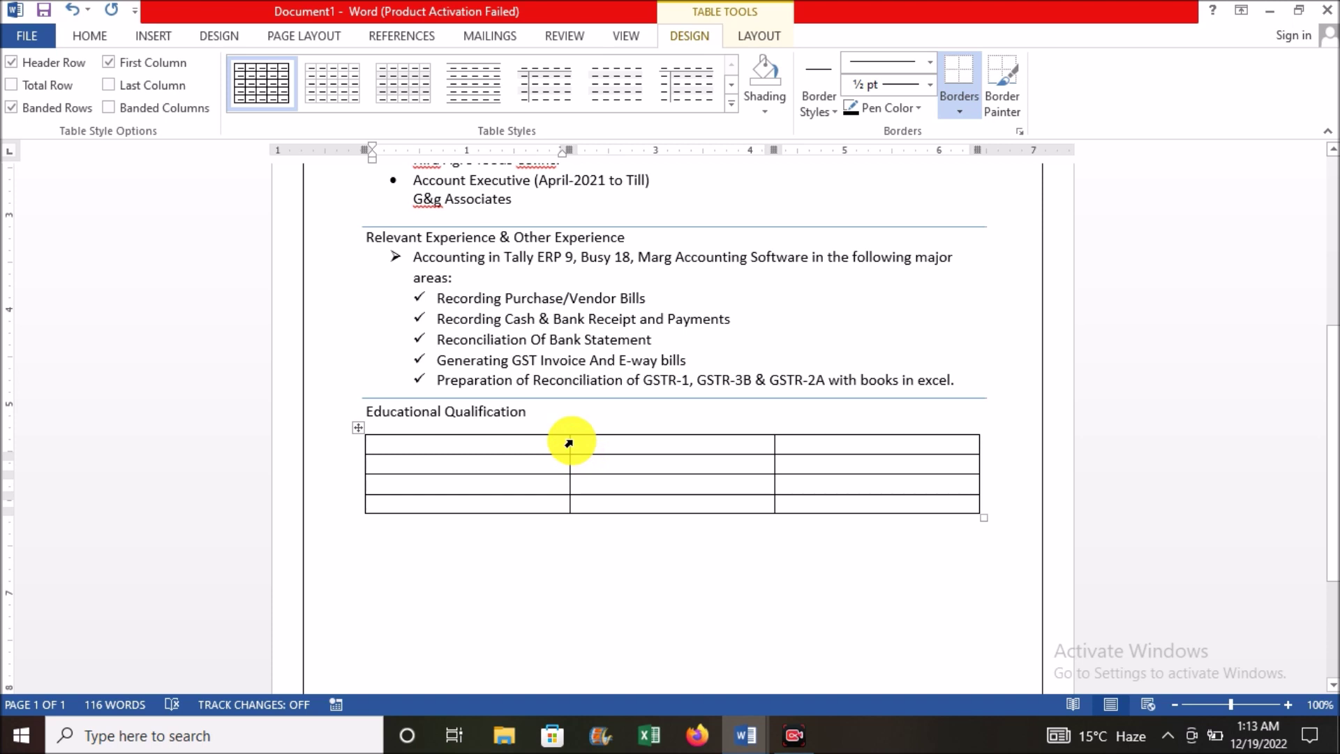
left_click_drag(570, 439, 453, 463)
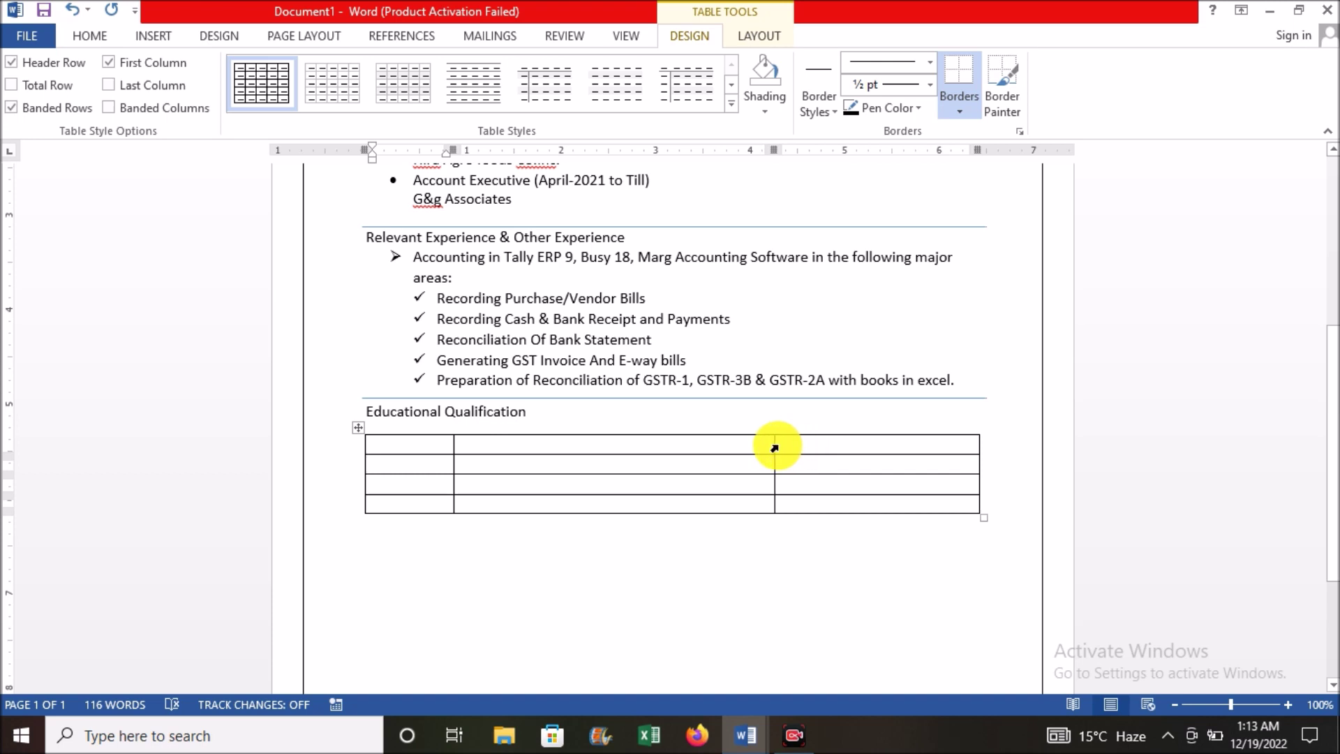
left_click_drag(772, 447, 877, 458)
left_click_drag(981, 517, 883, 511)
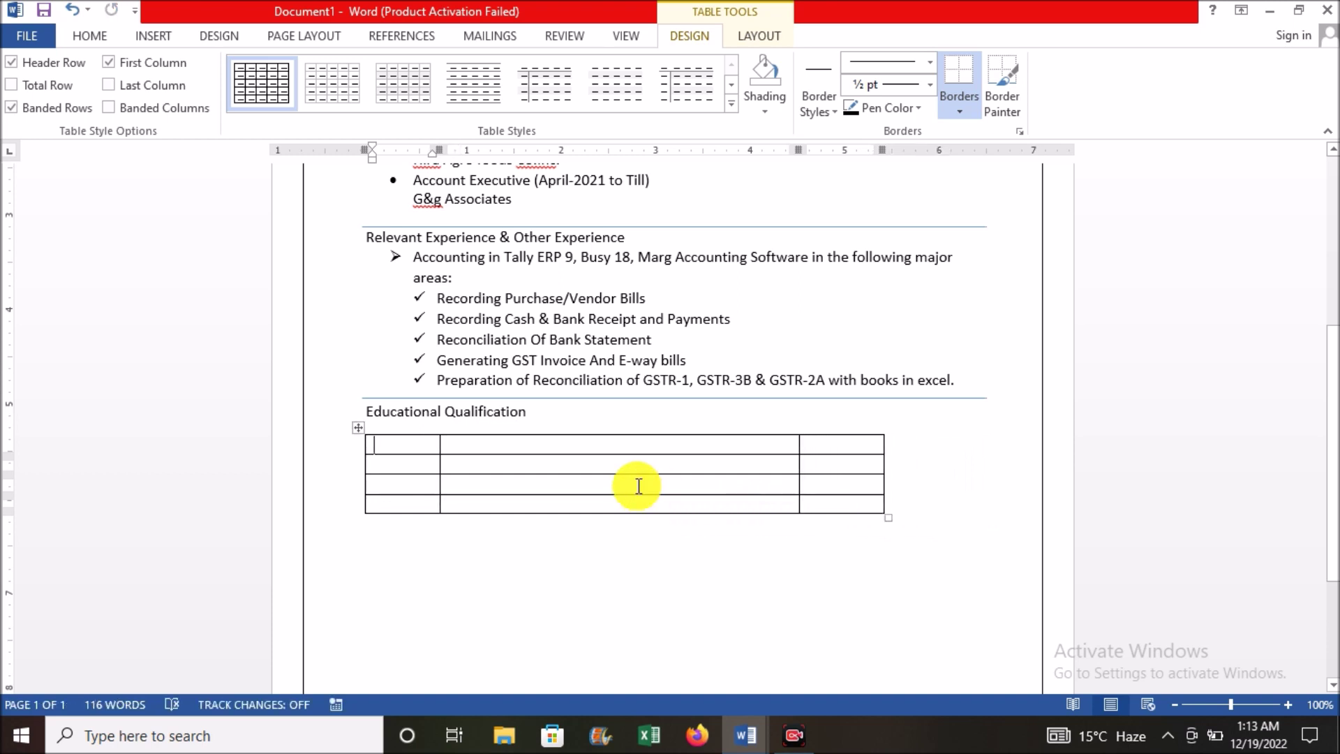
left_click_drag(358, 427, 409, 432)
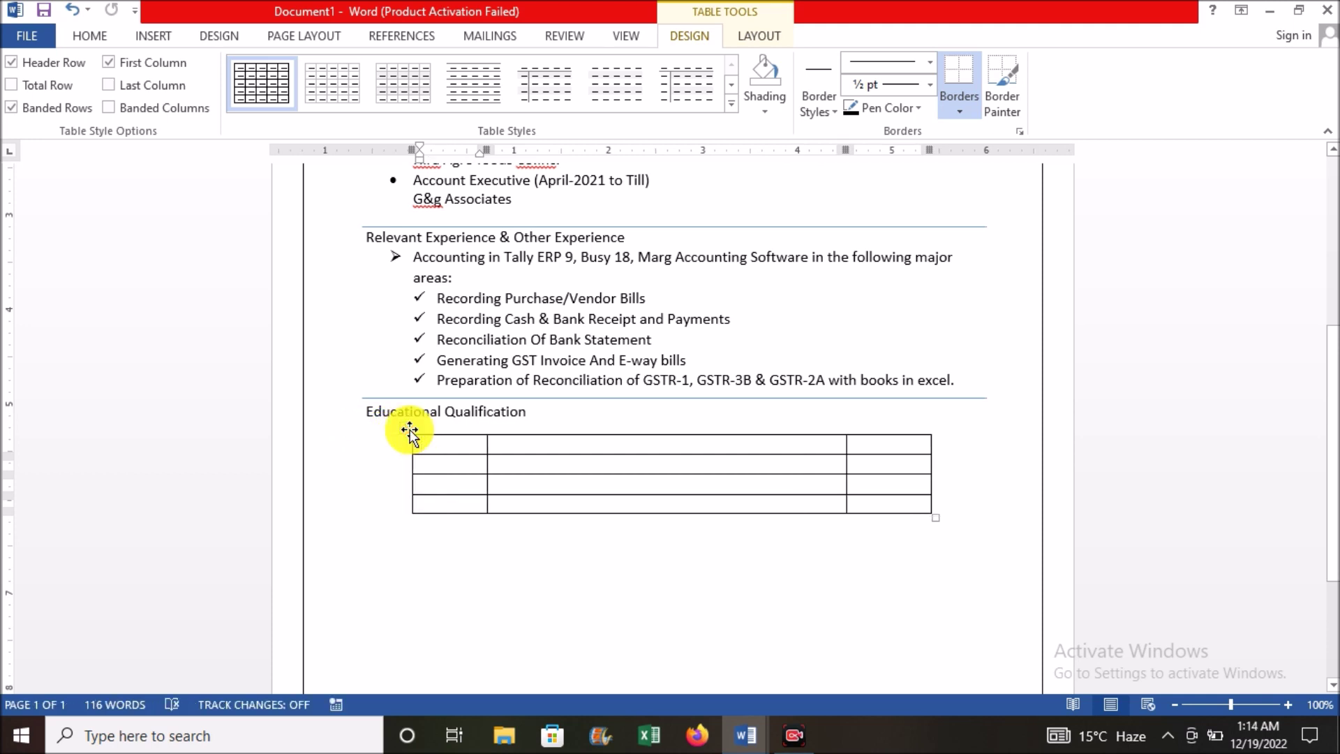
left_click(409, 431)
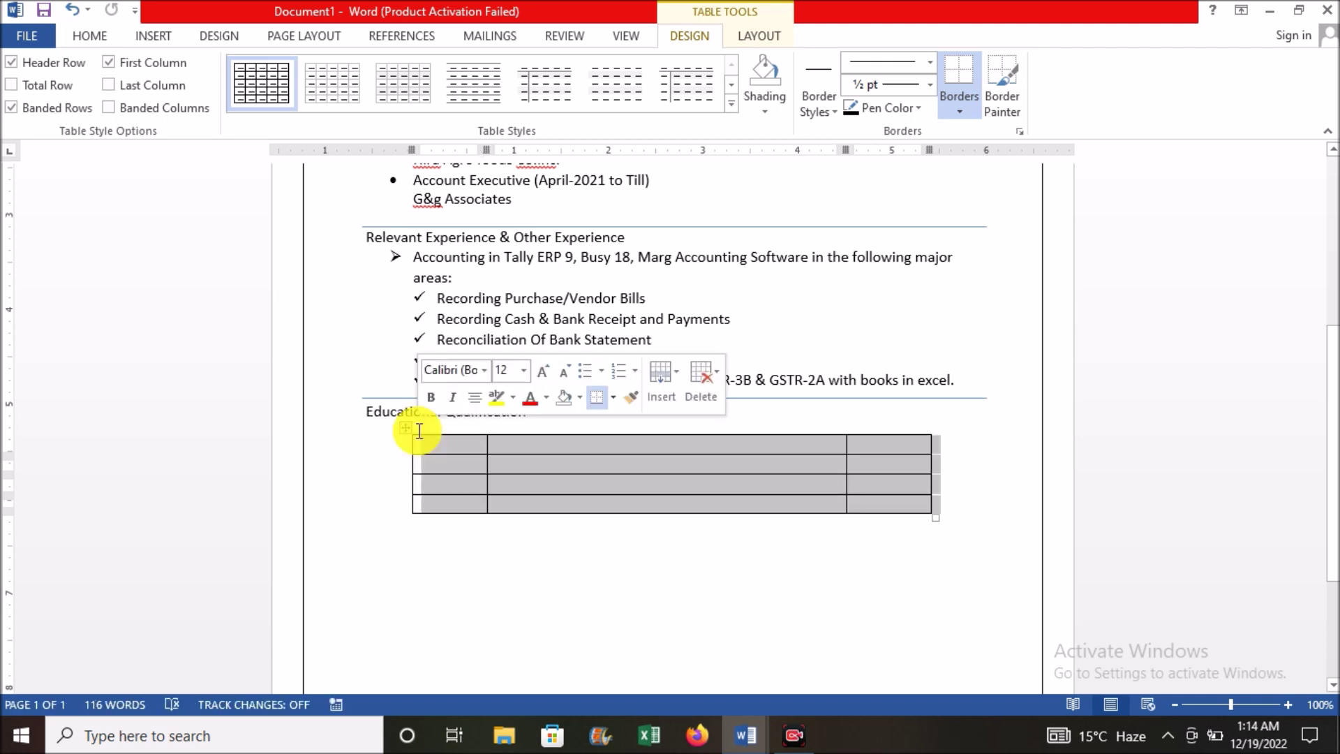
Step: Fill the header row with 'Degree/Course', 'School/College/Univercity' and 'Year'
left_click(452, 449)
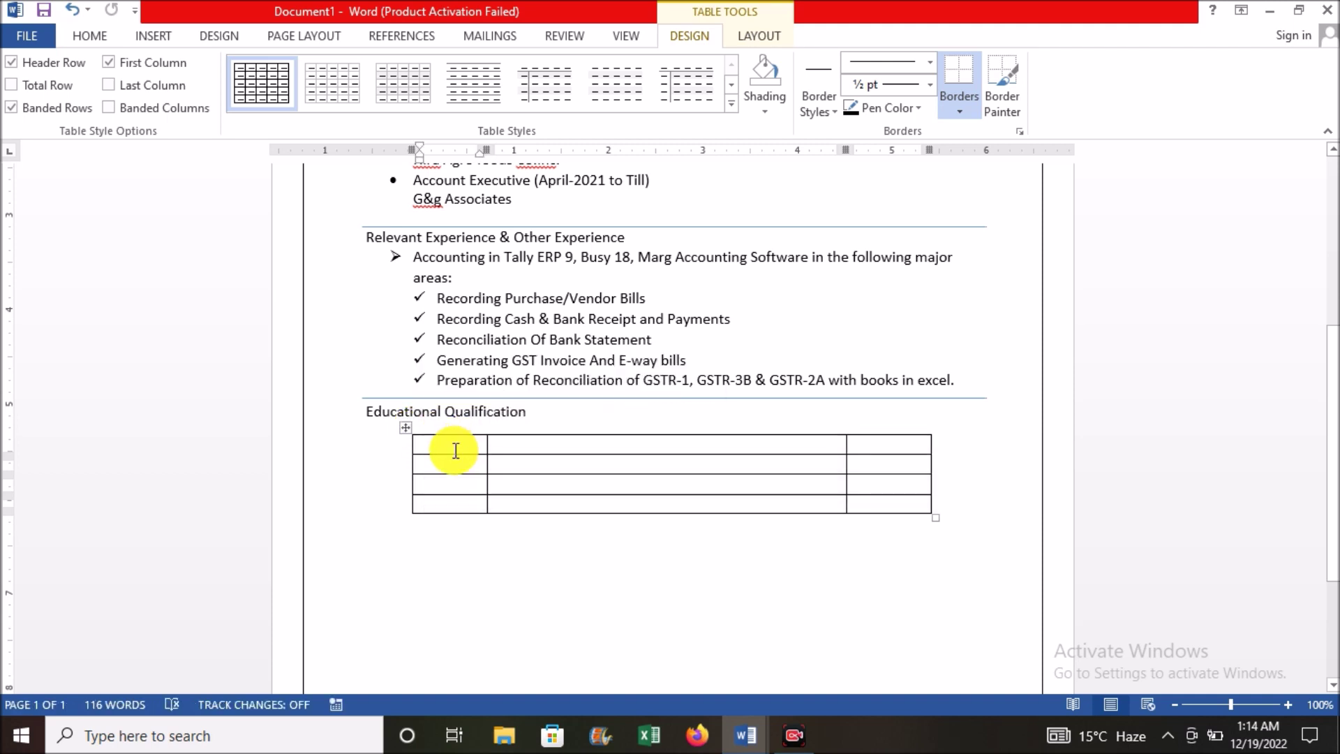
type("De")
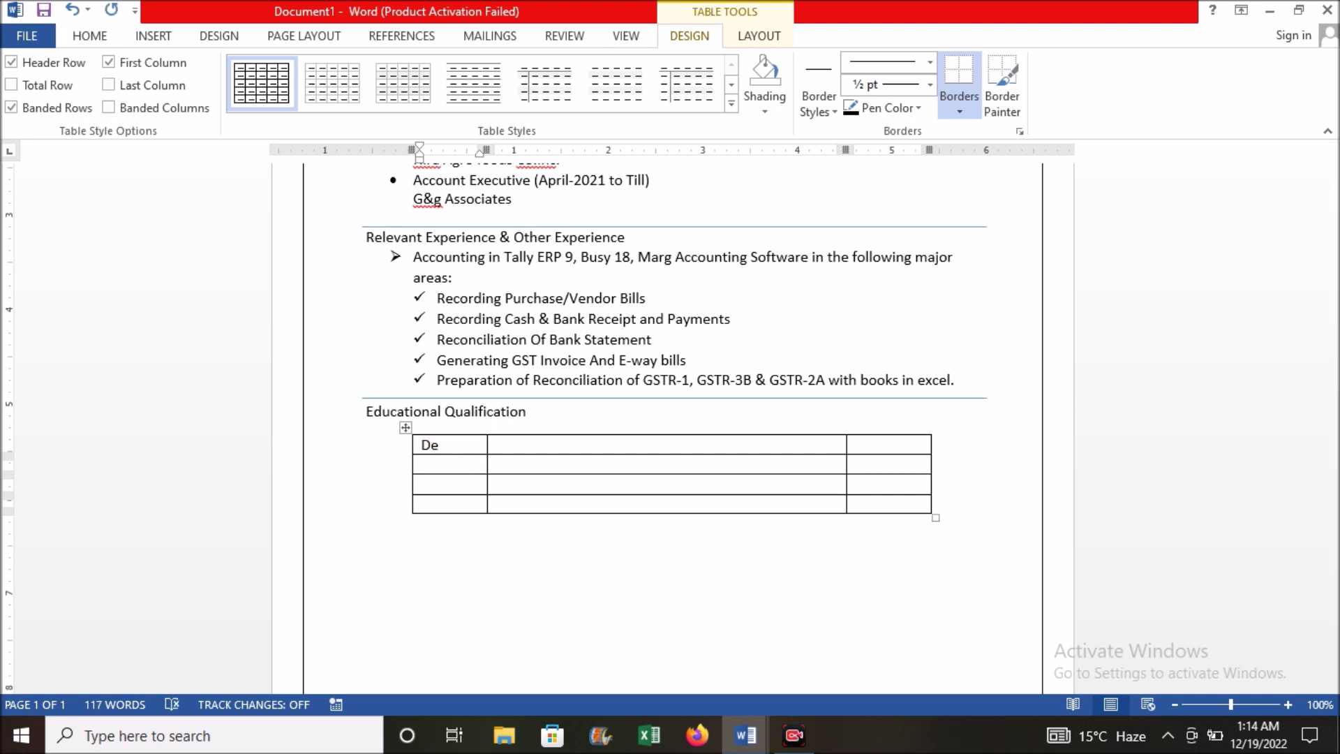
type("gree/")
left_click(455, 451)
left_click(455, 452)
type("Course")
left_click(583, 444)
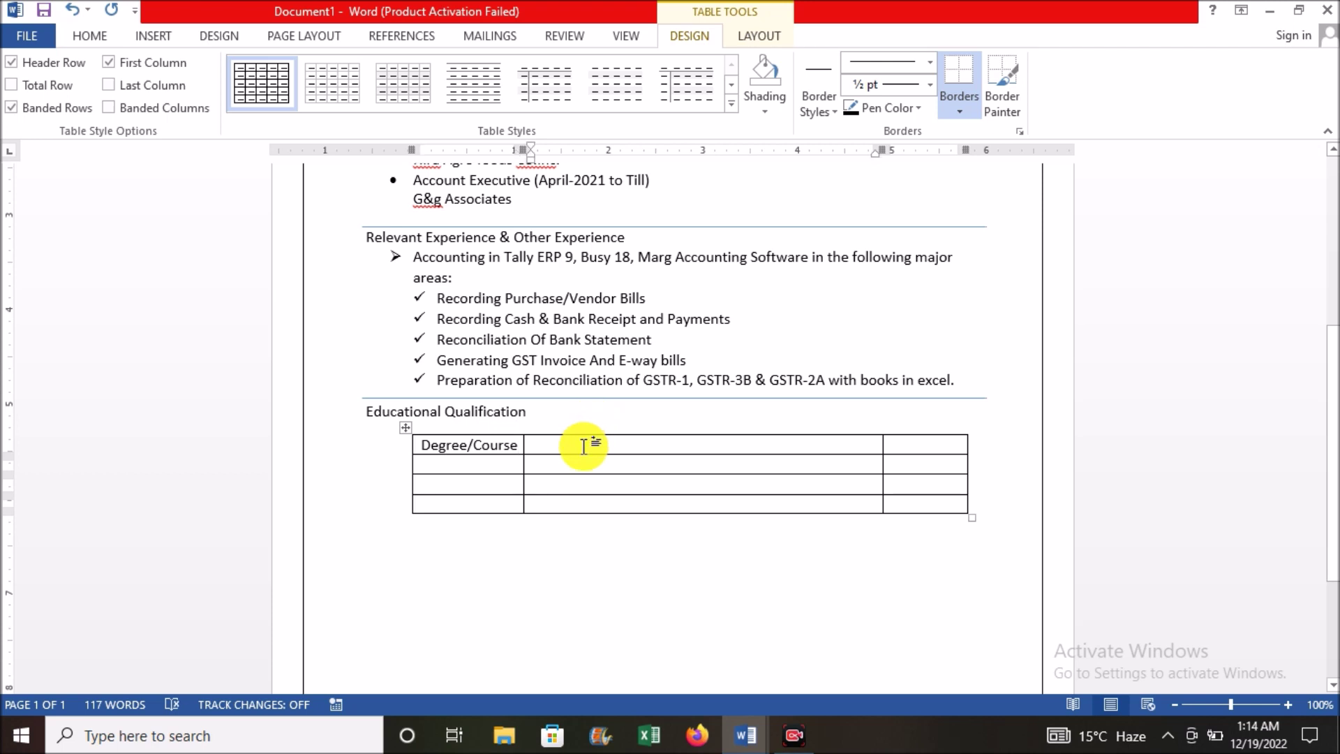
type("S")
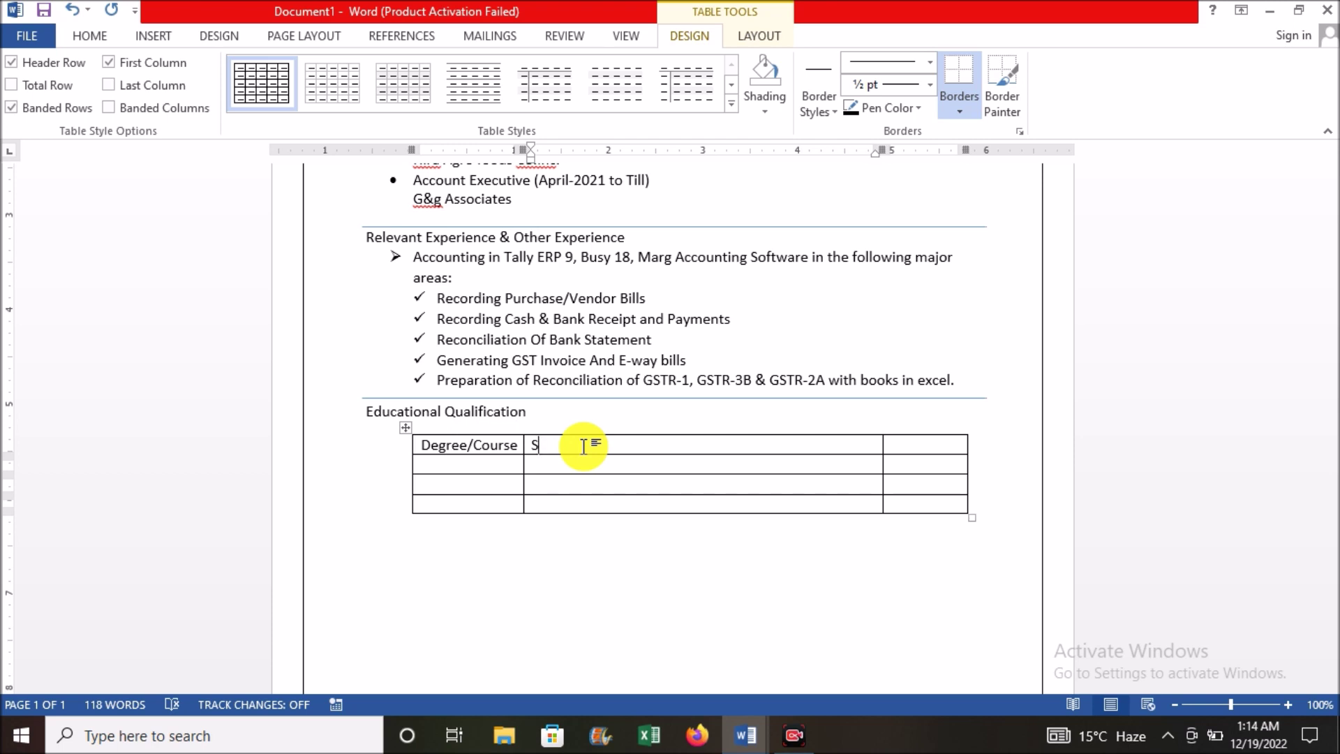
type("ch")
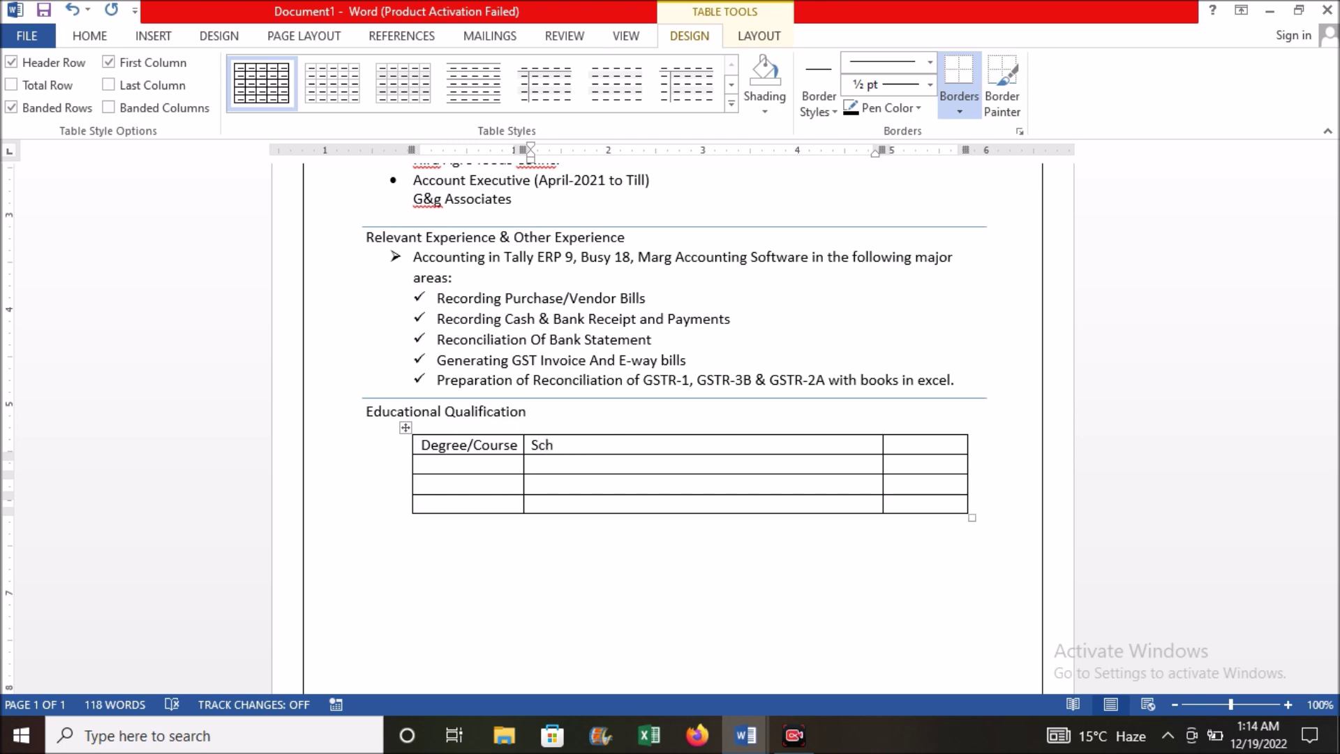
type("ool/College/Univercity")
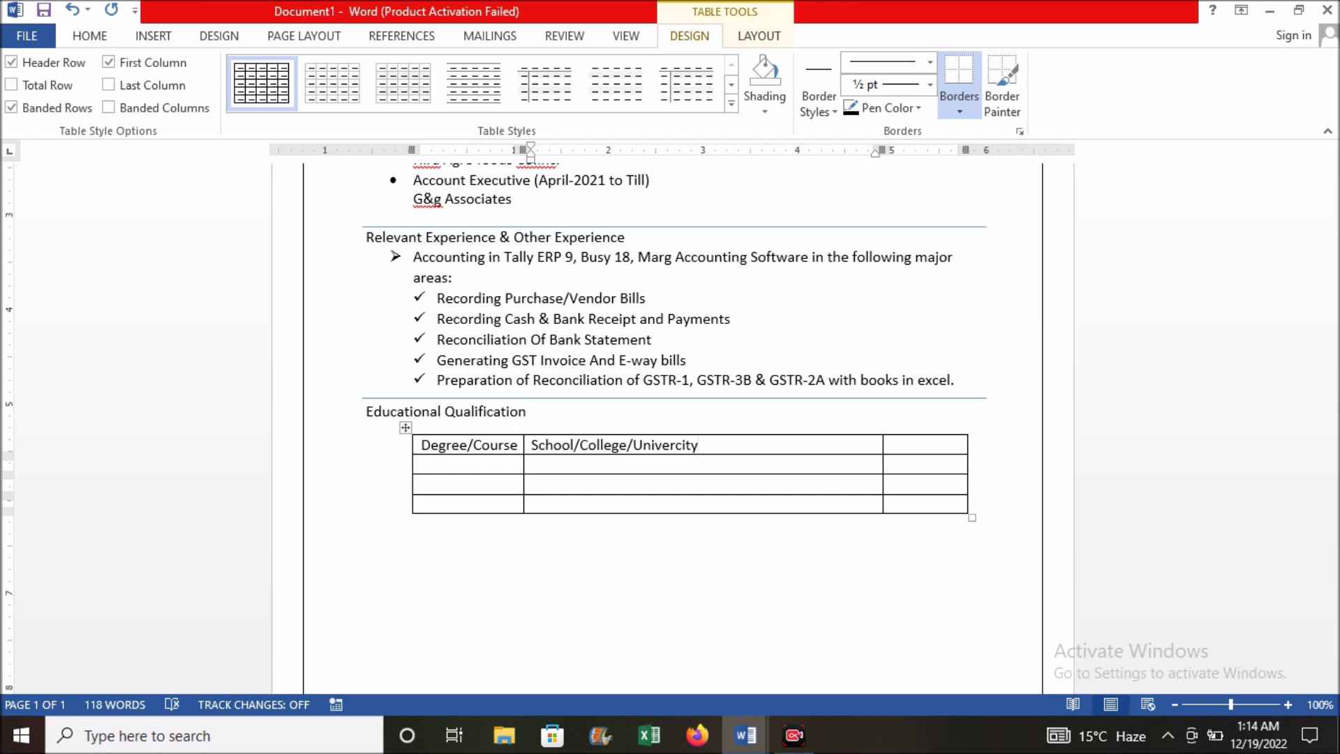
key("Tab")
type("Ye")
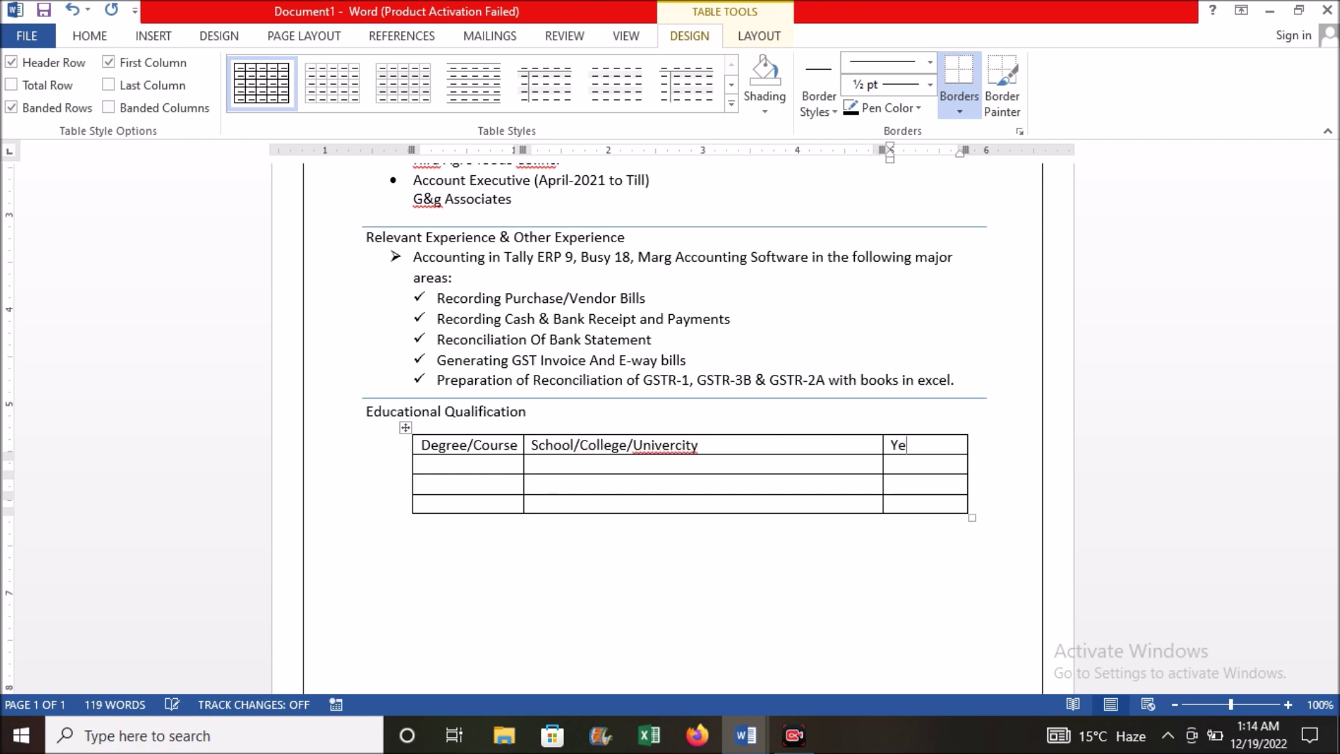
type("ar")
Step: Fill in the BBA (Finance) 2017 row, then paste the XII BSEB 2013 and X BSEB 2011 rows
left_click(447, 467)
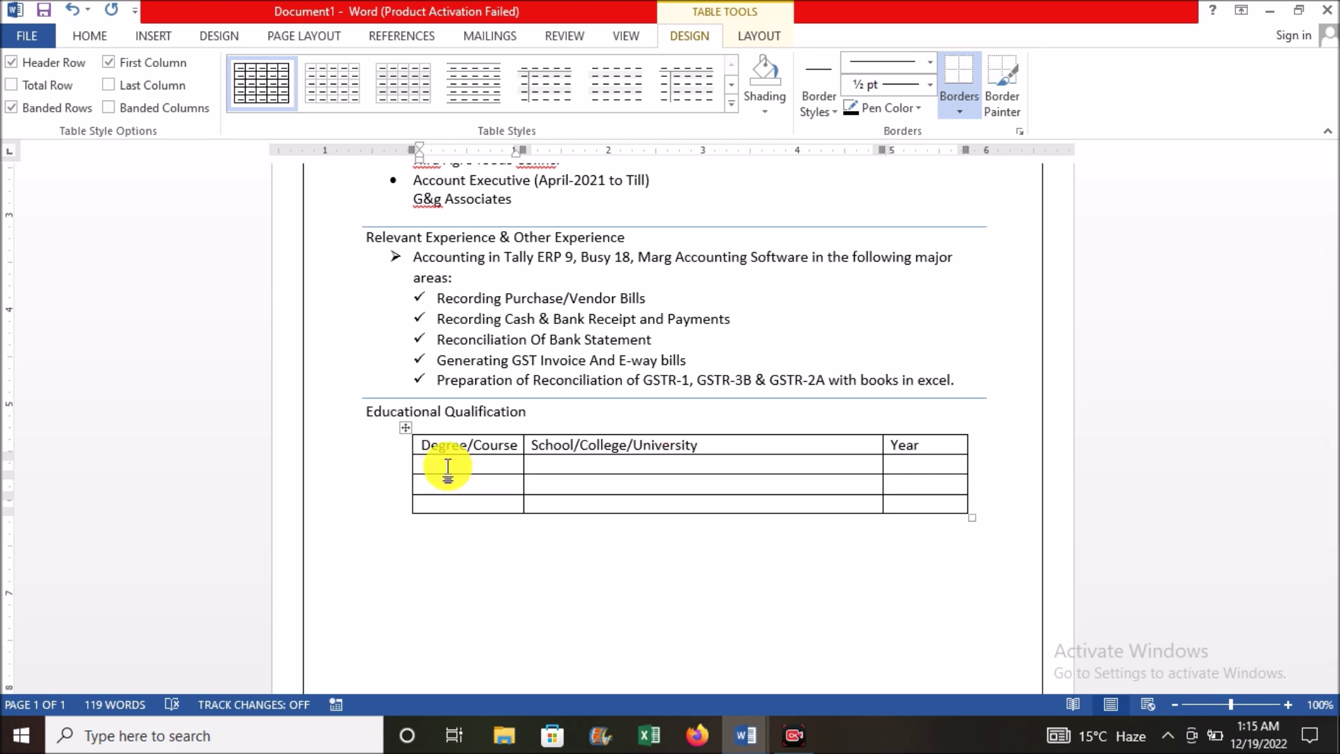
type("BBA (Finance)")
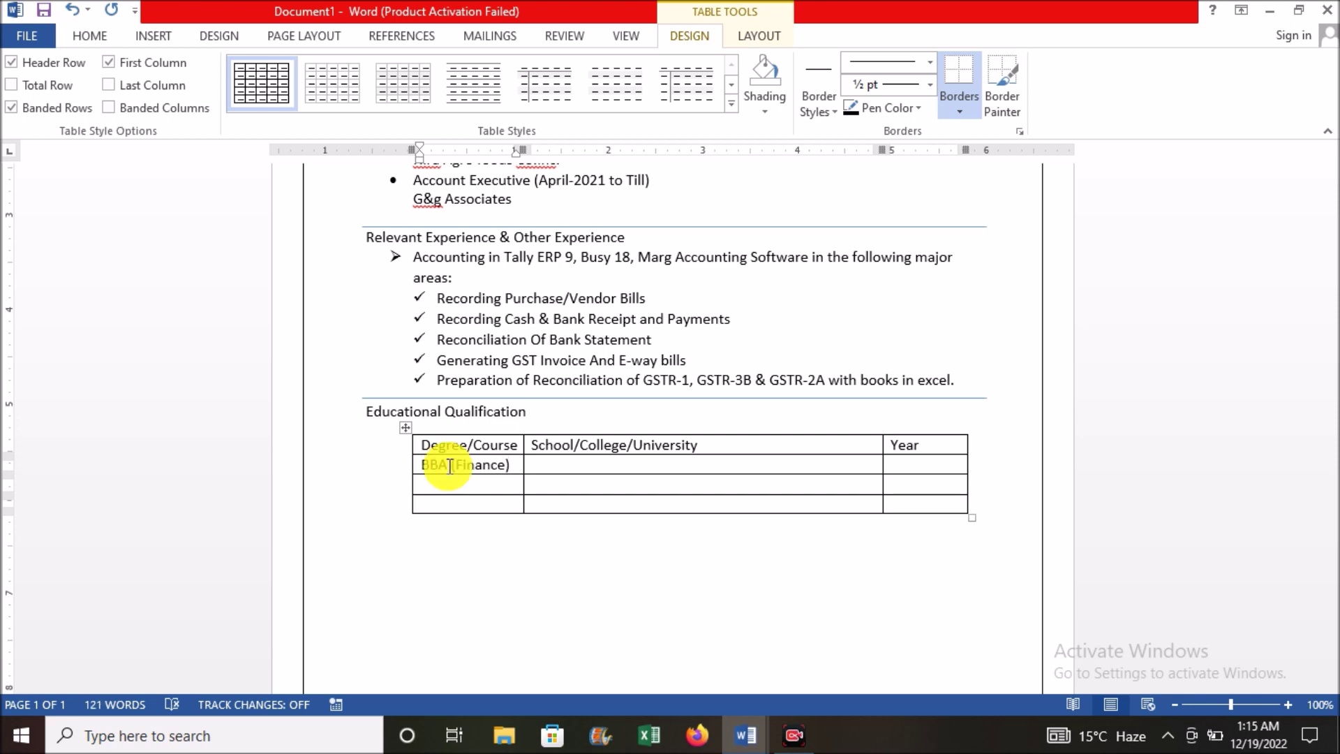
key("Tab")
type("L.N.Mishra College Of Business Management")
key("Tab")
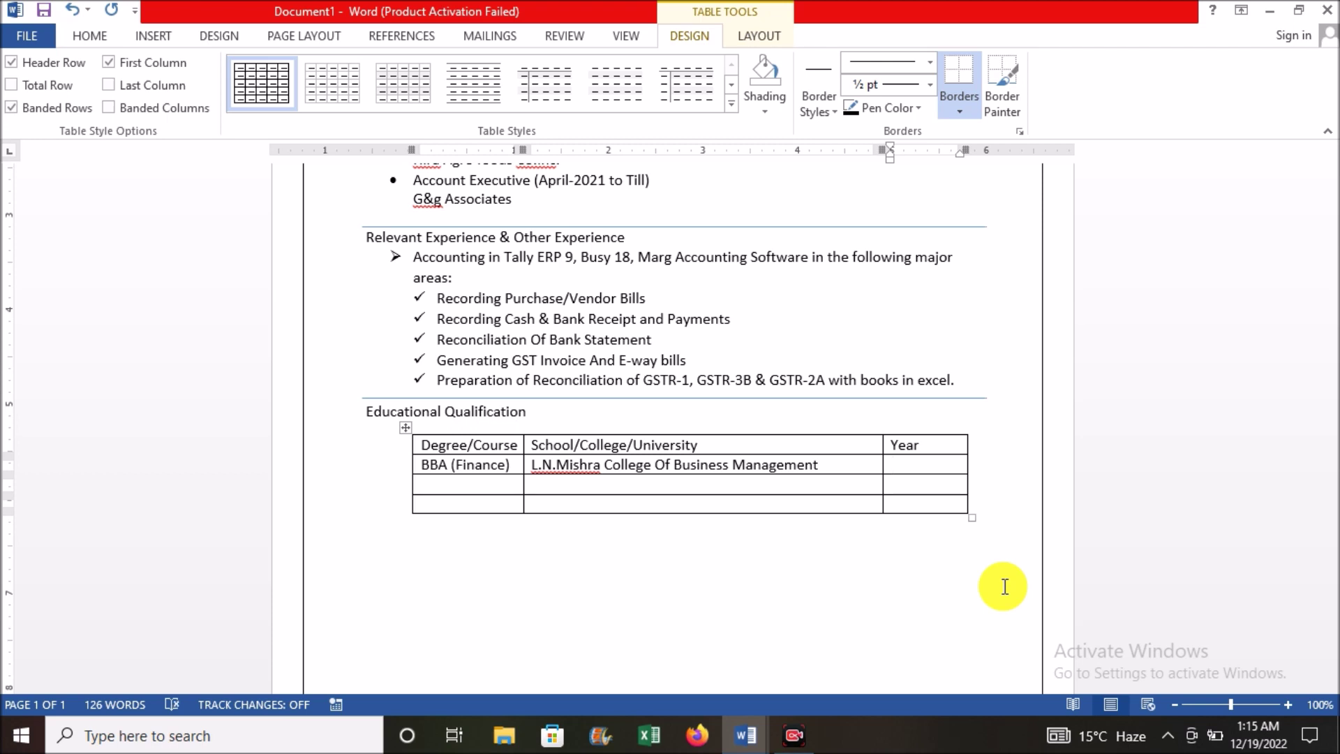
type("2016")
key("BackSpace")
key("BackSpace")
key("BackSpace")
key("BackSpace")
type("2017")
key("Tab")
type("XII\tBSEB\t2013 X\tBSEB\t2011")
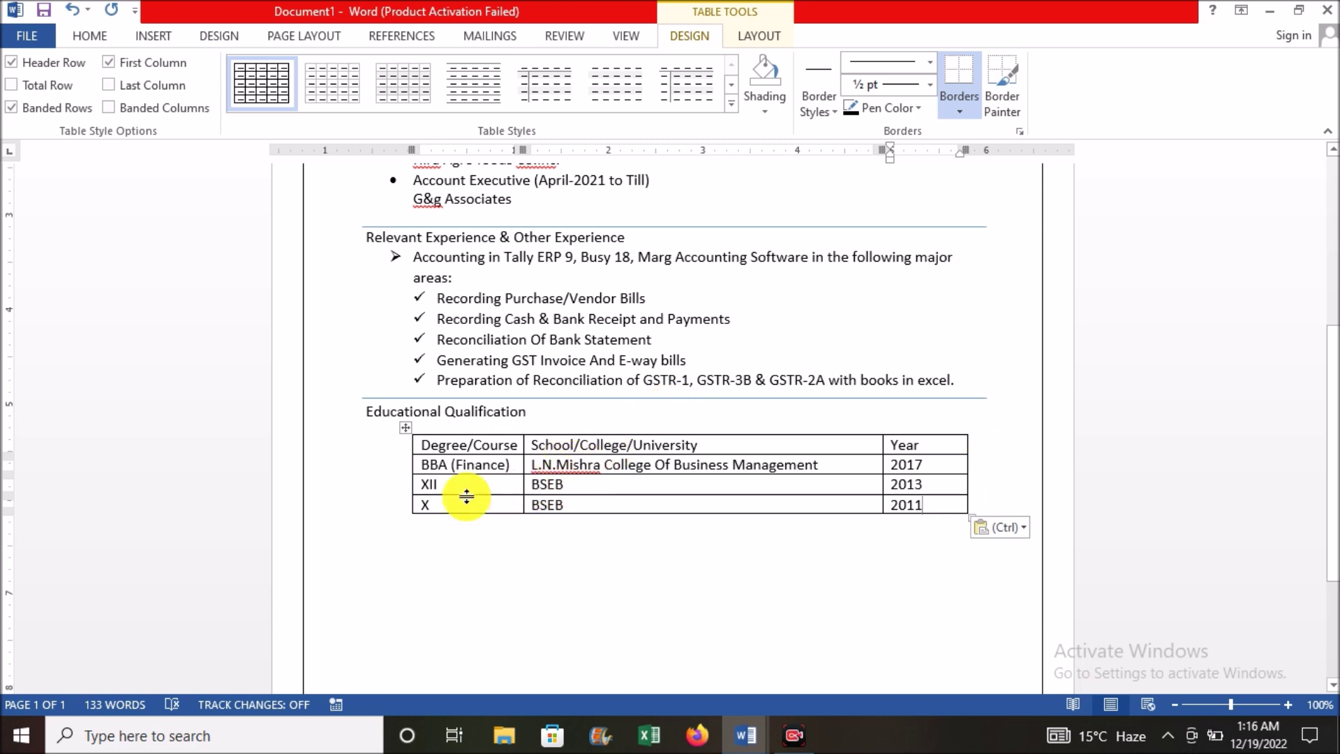
Step: Make the table's header row bold and centred
left_click(422, 445)
left_click_drag(466, 445, 916, 445)
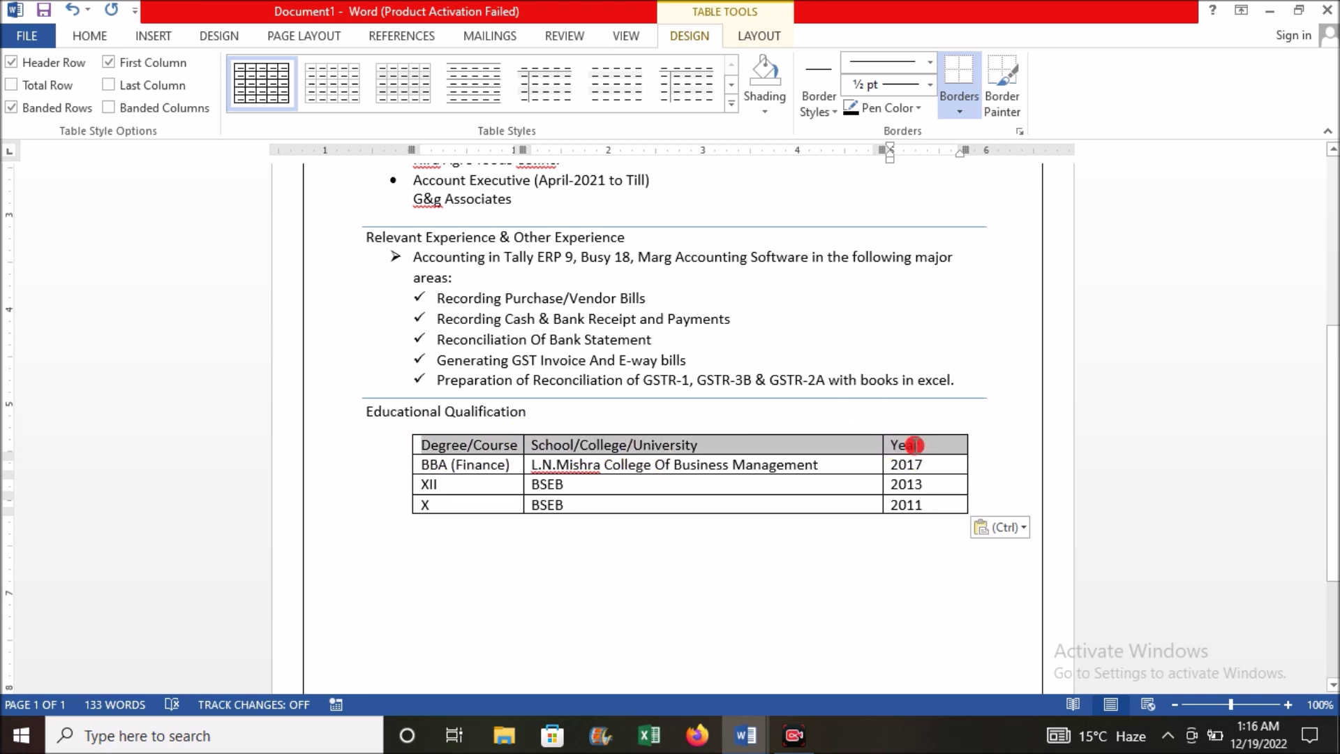
key("ctrl+b")
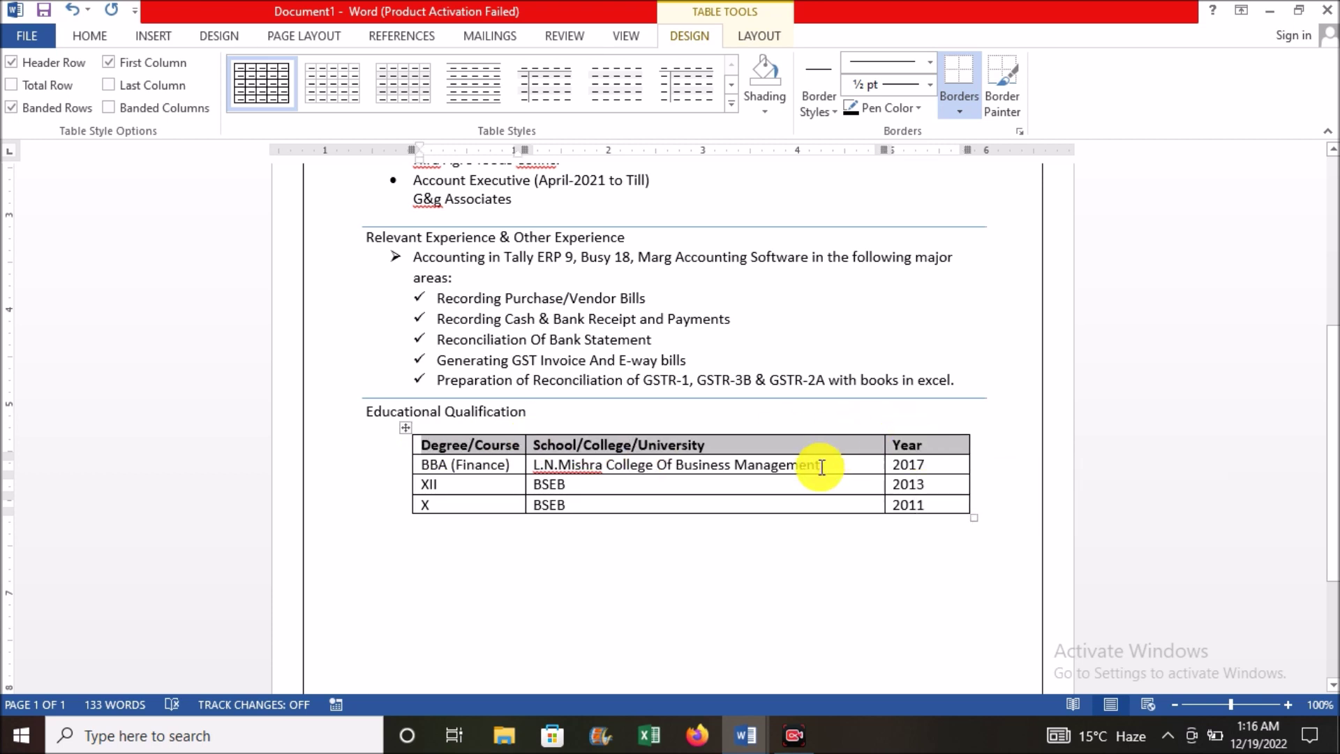
left_click(821, 467)
left_click_drag(444, 437, 944, 451)
key("ctrl+e")
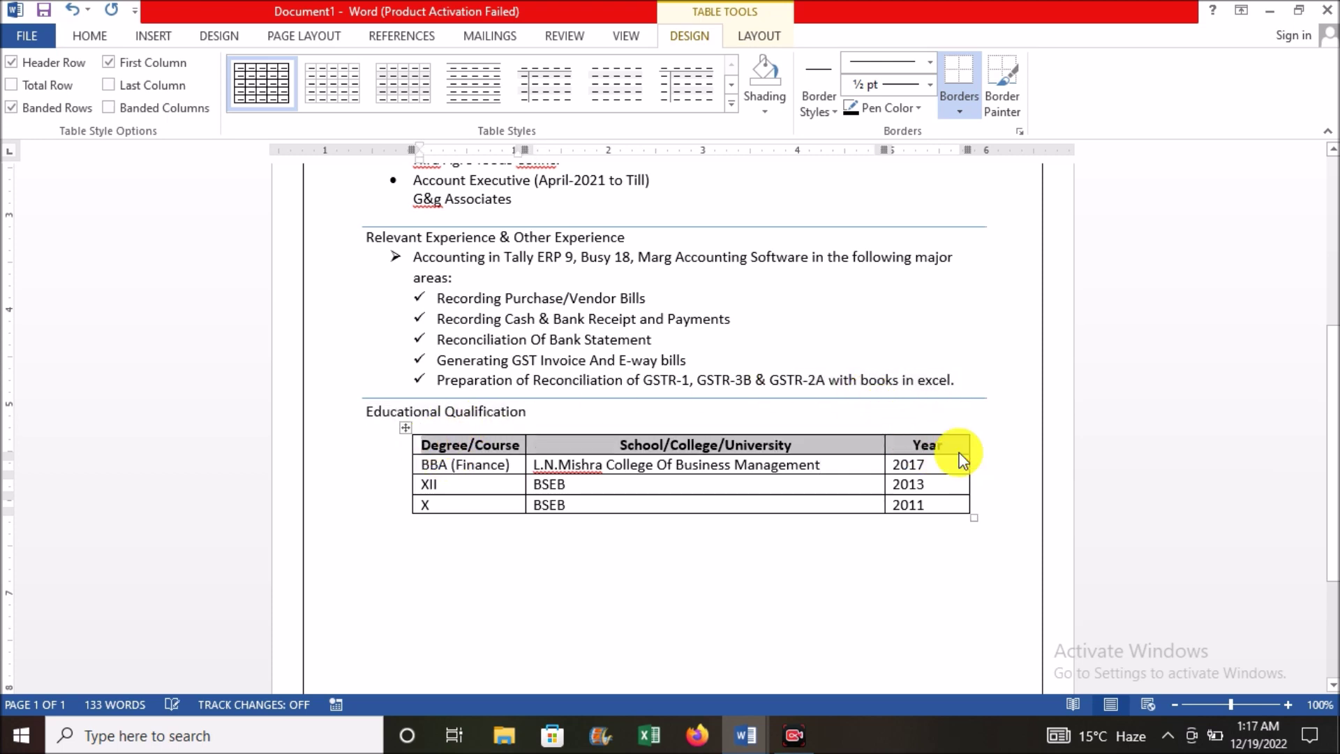
left_click(739, 485)
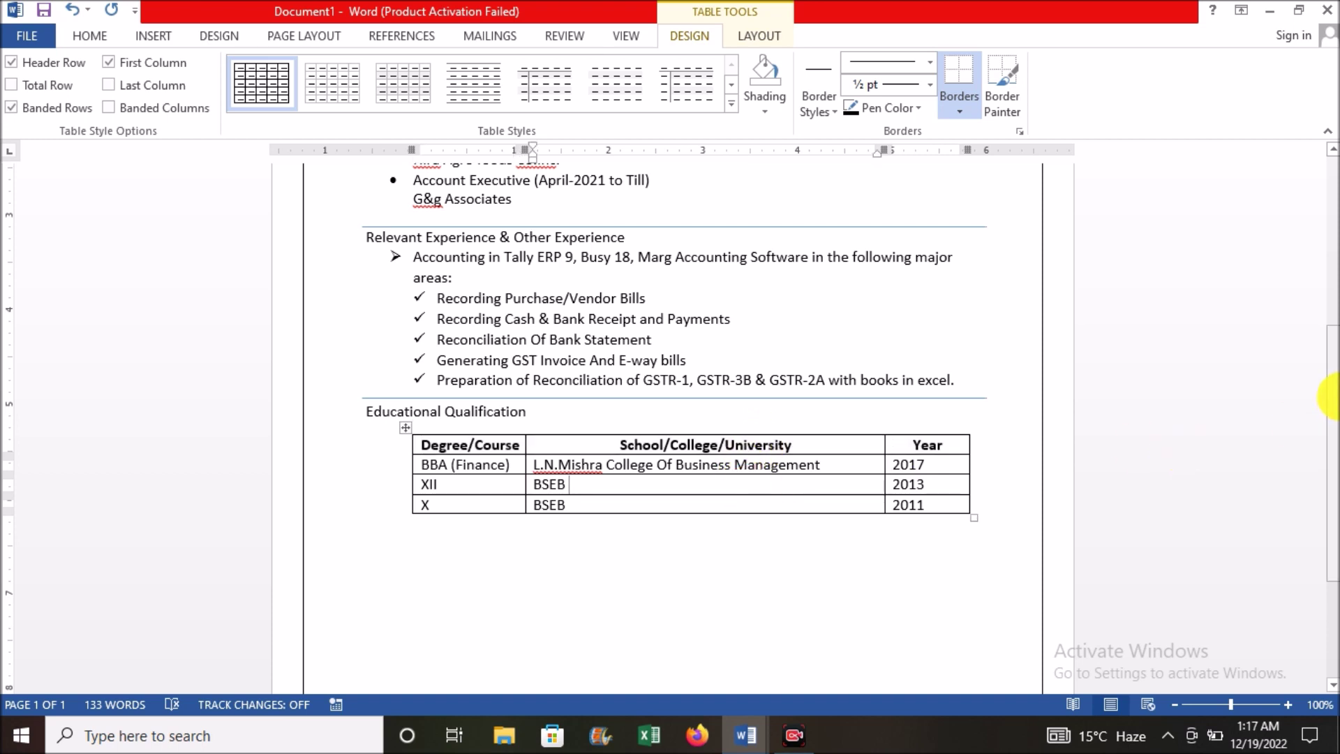
left_click_drag(1331, 397, 1331, 460)
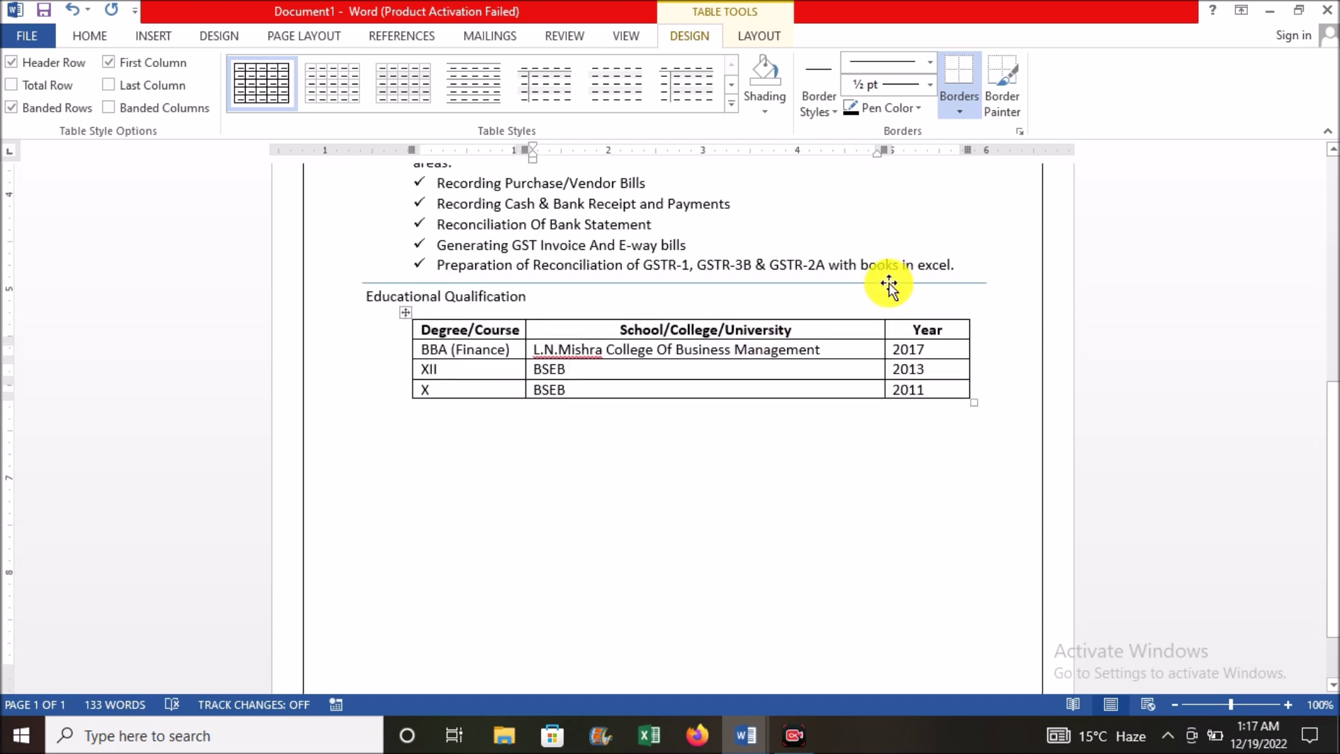
Step: Copy the divider line above Educational Qualification and paste a matching one below the table
left_click(889, 283)
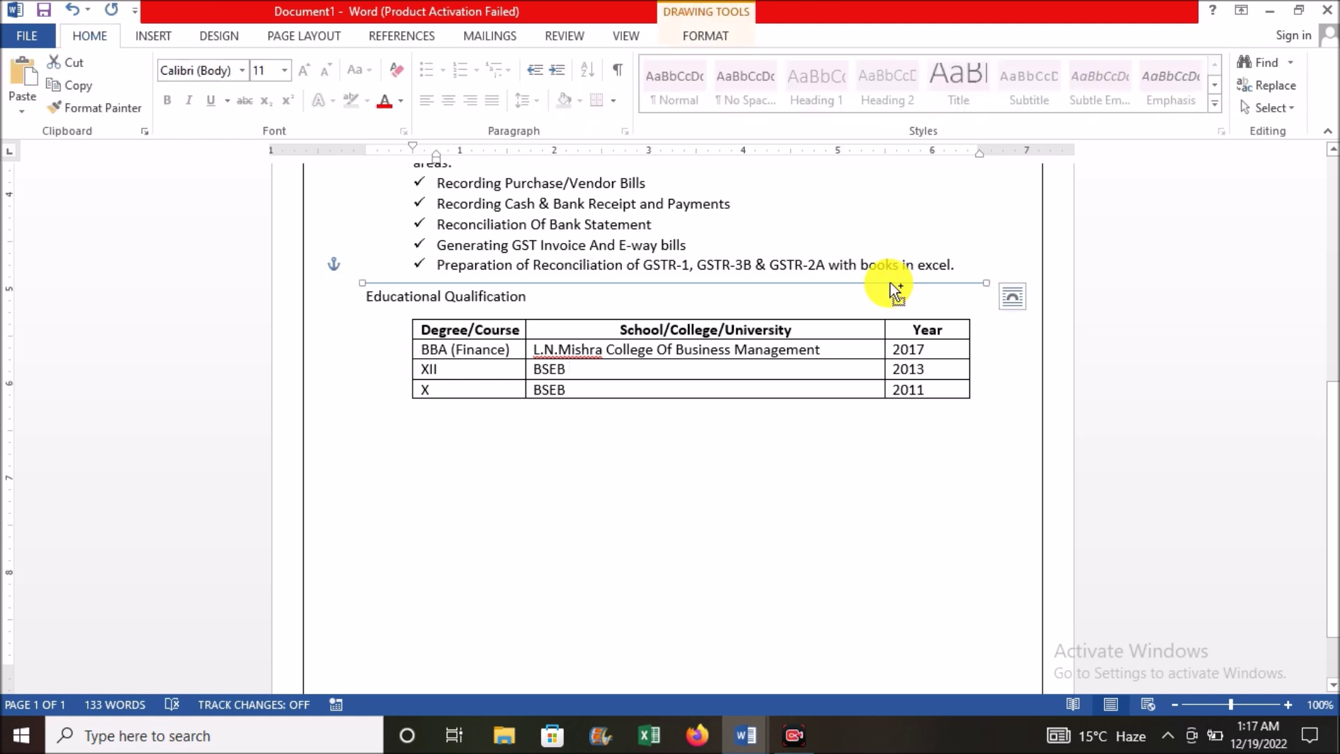
key("ctrl+c")
left_click(381, 434)
key("ctrl+v")
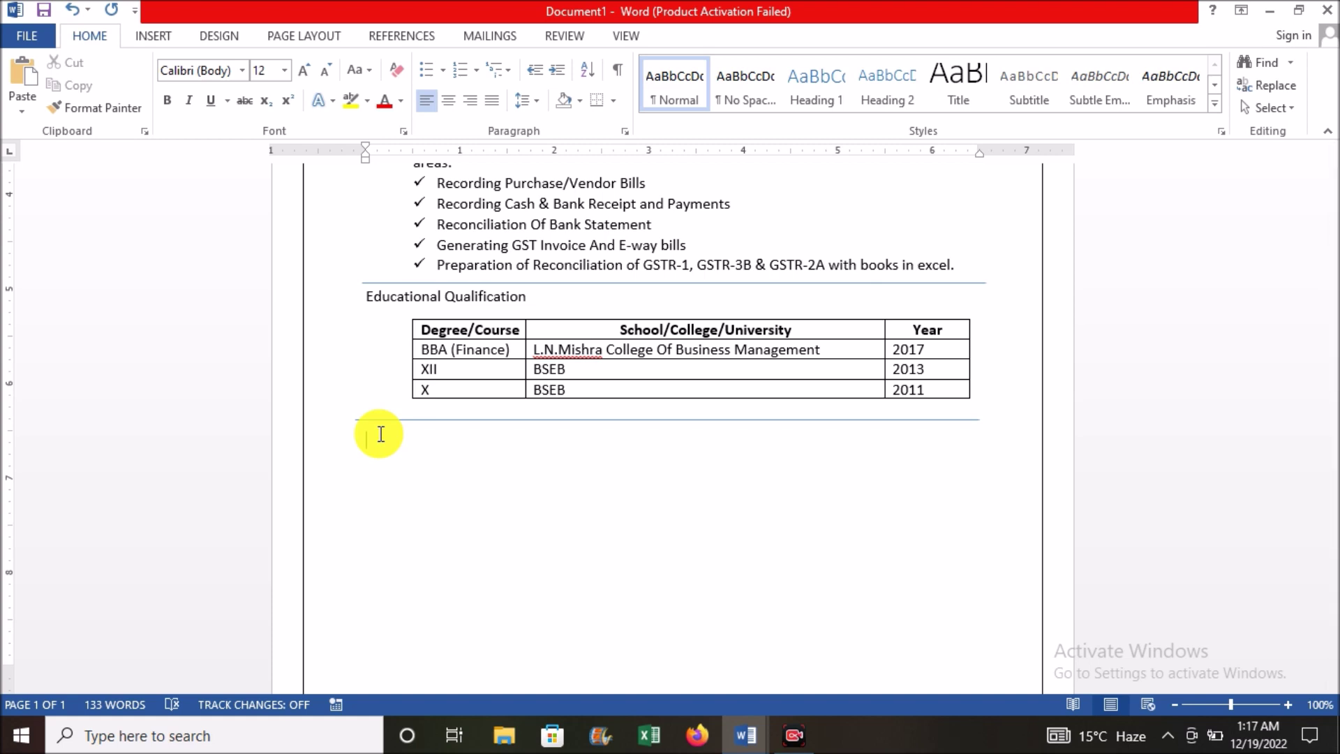
Step: Add the 'Other Qualification' heading with DCA and Tally ERP 9 bullet items beneath it
type("Other Qualification")
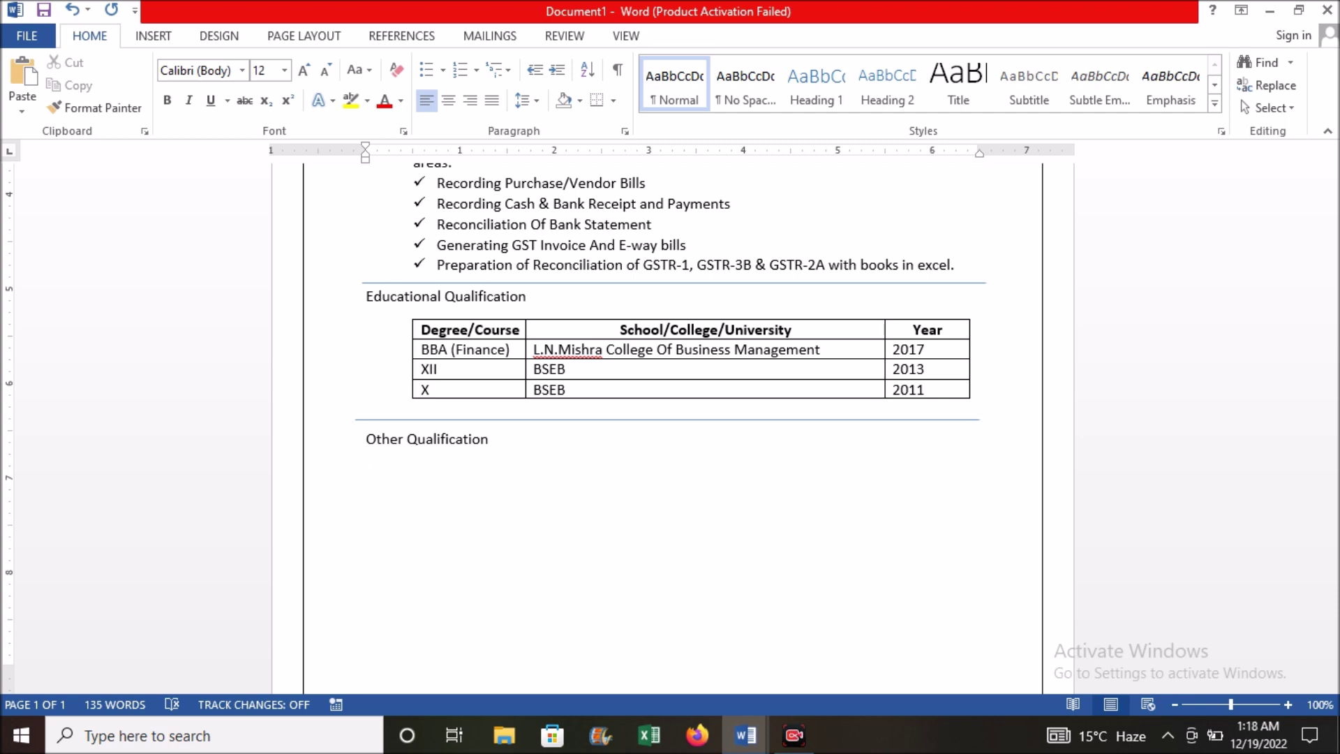
key("ctrl+v")
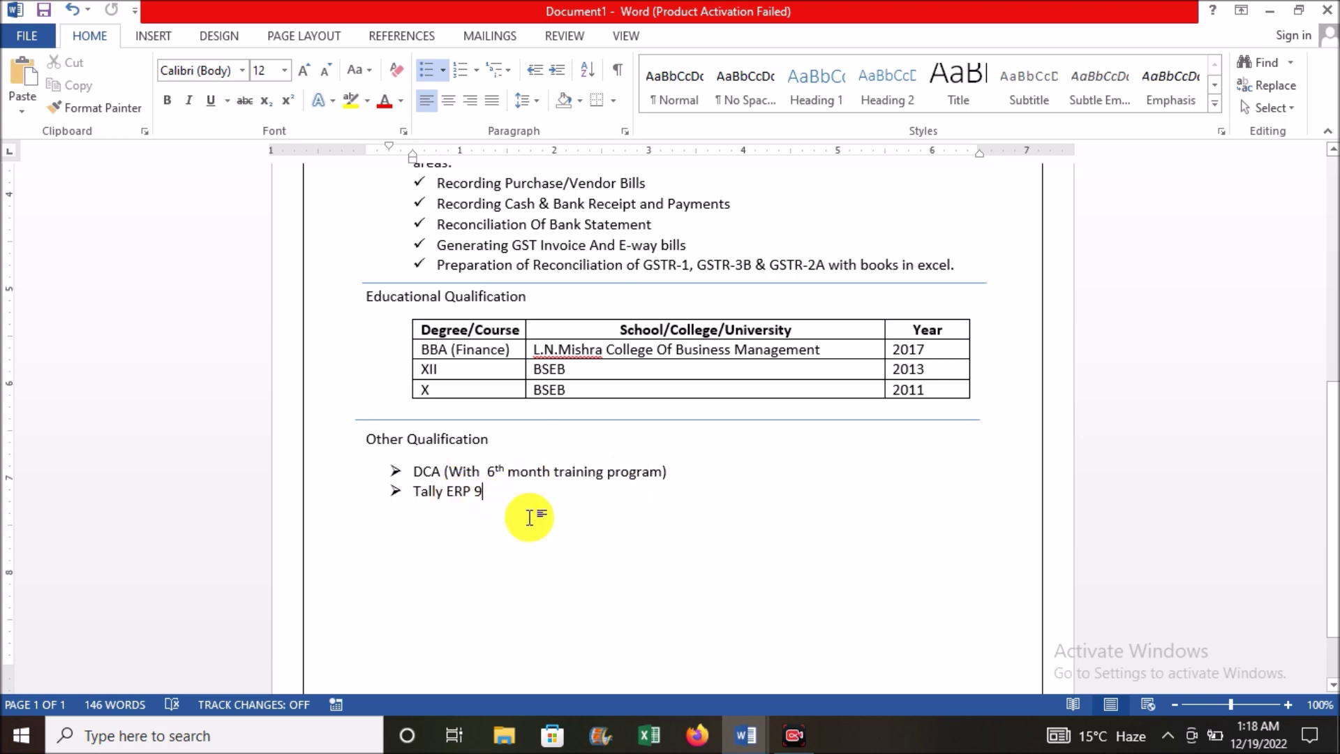
double_click(394, 533)
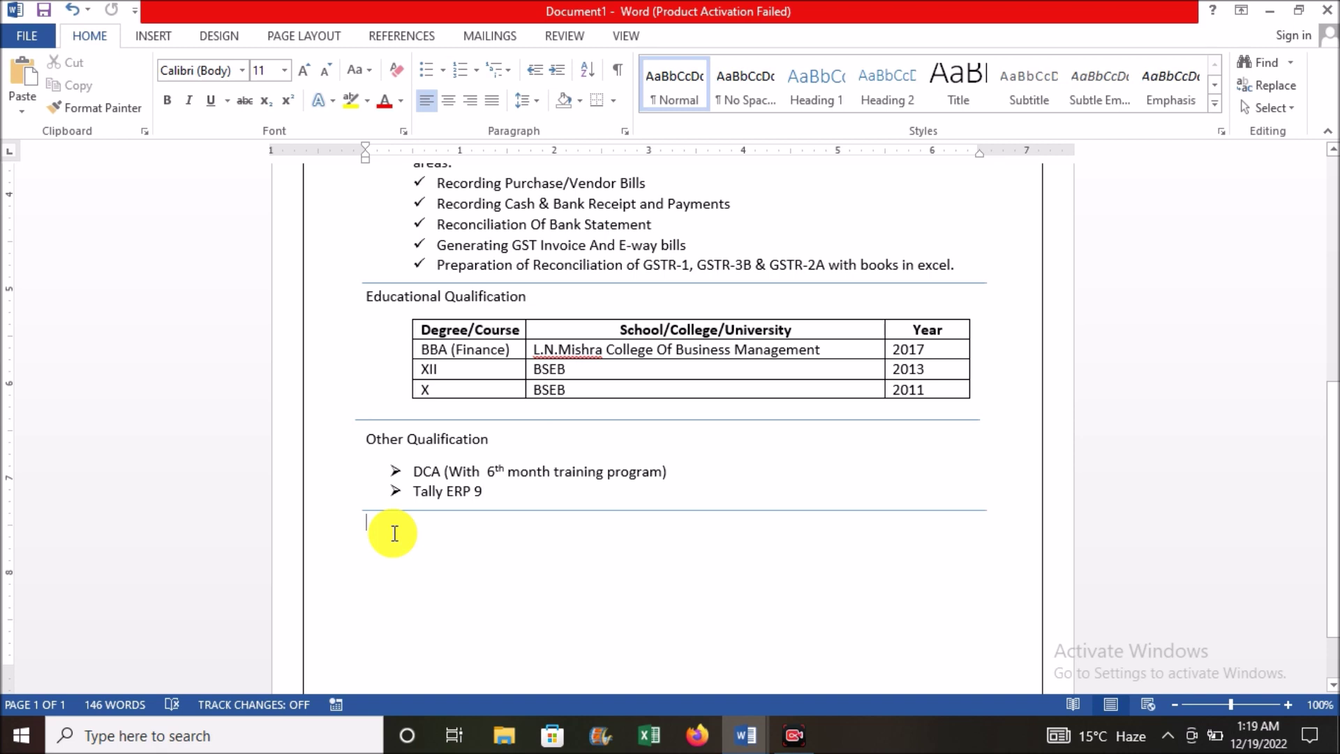
type("Skills")
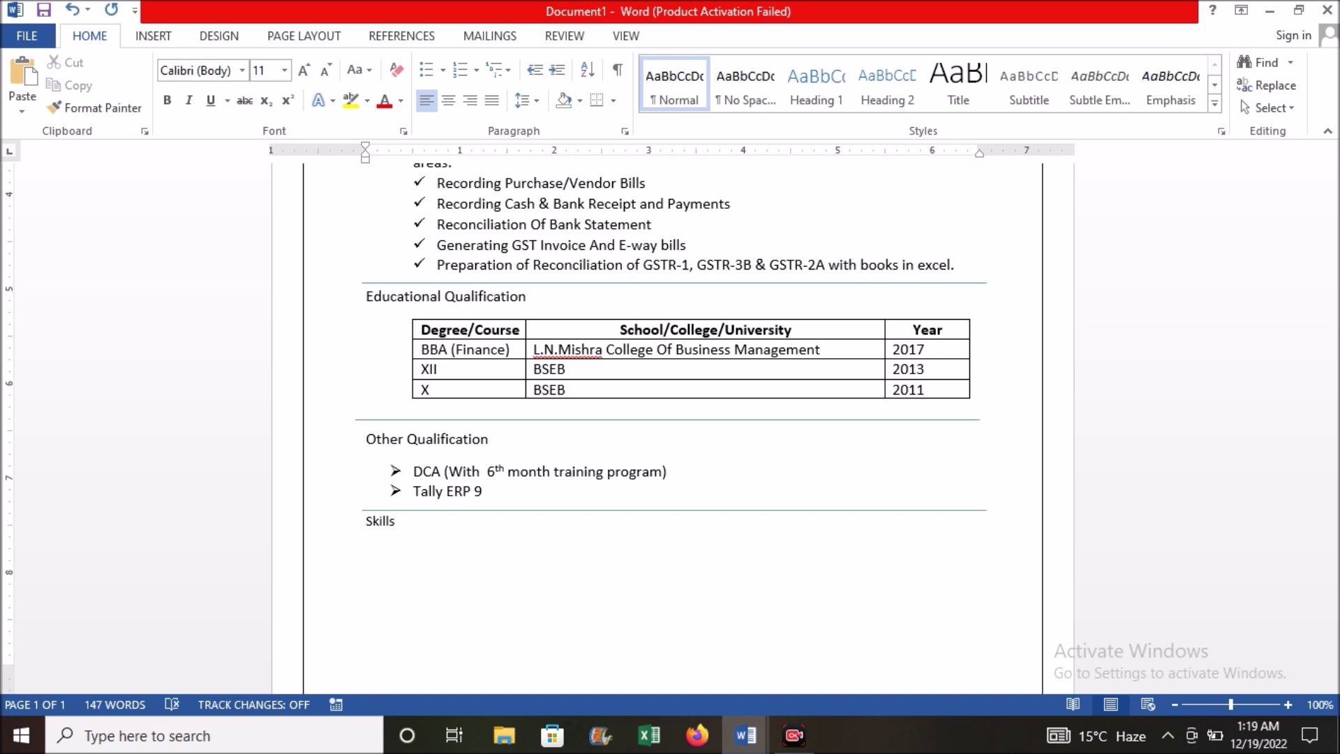
left_click(442, 70)
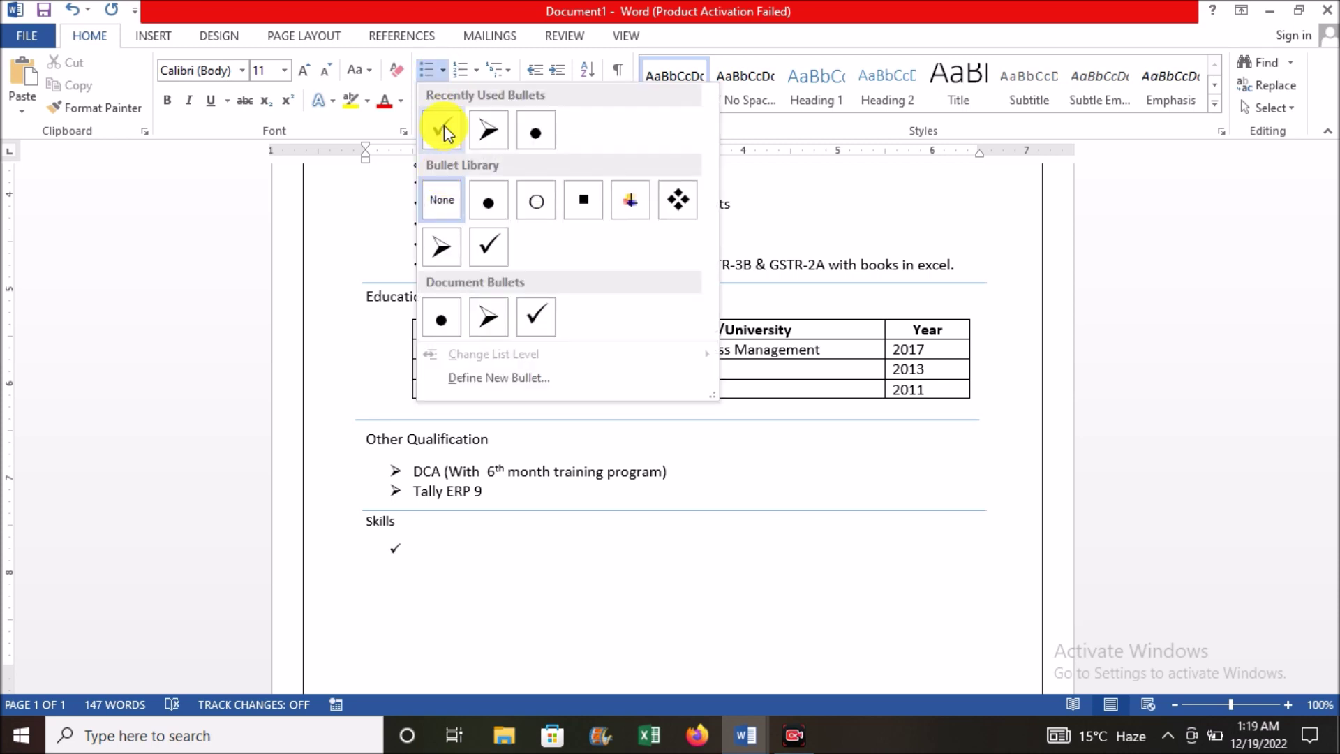
left_click(444, 124)
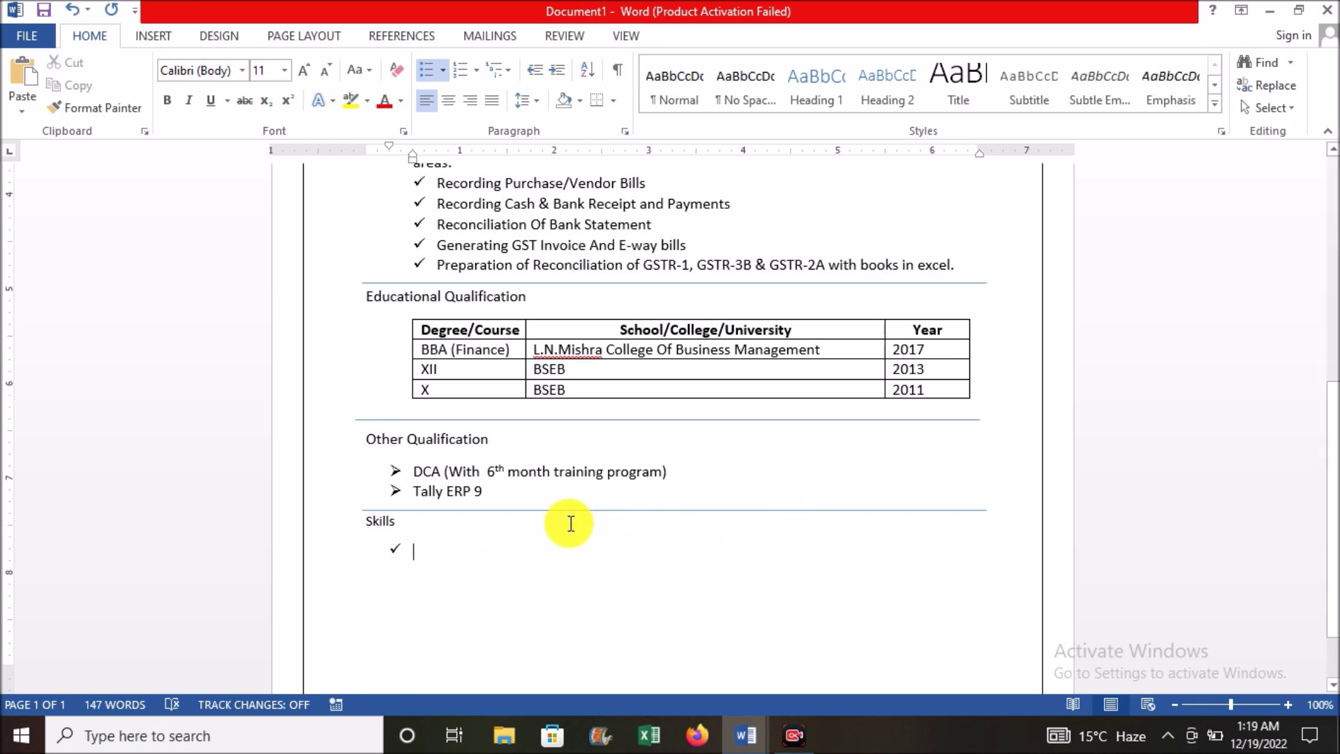
key("ctrl+v")
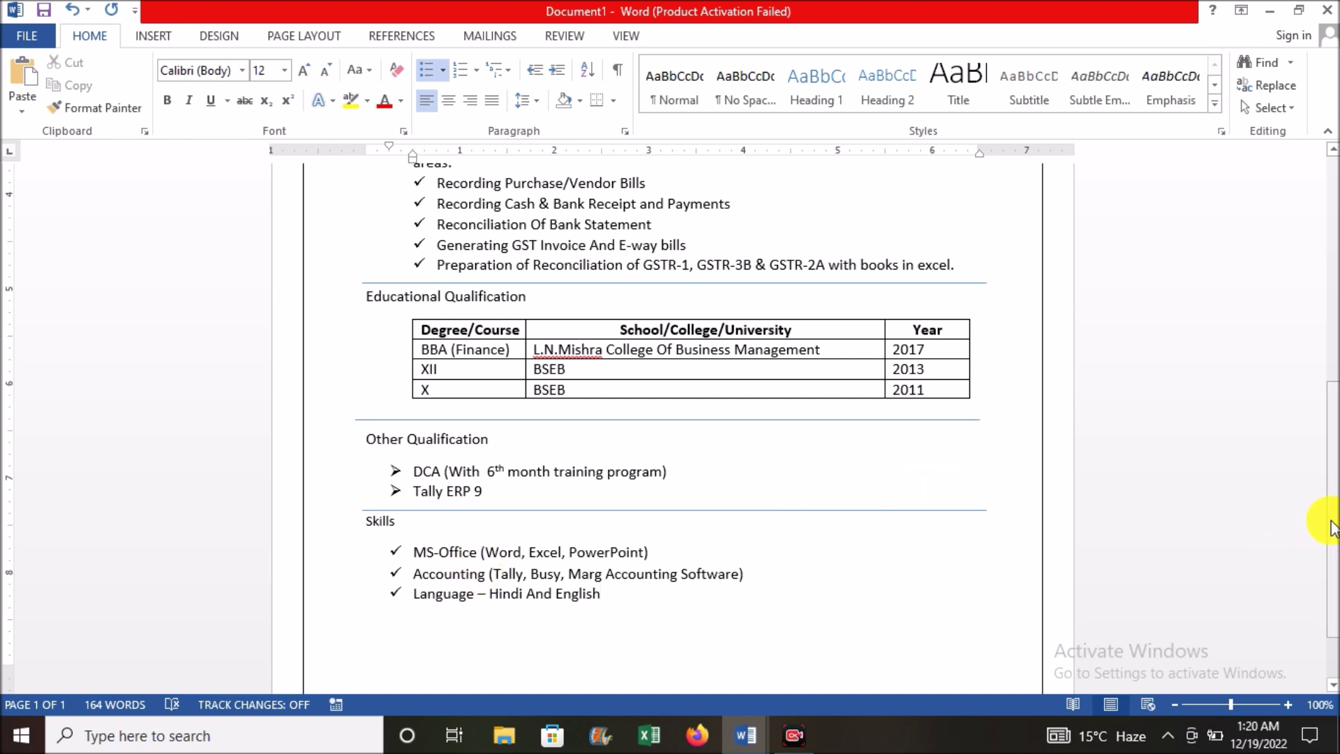
left_click_drag(1334, 523, 1326, 280)
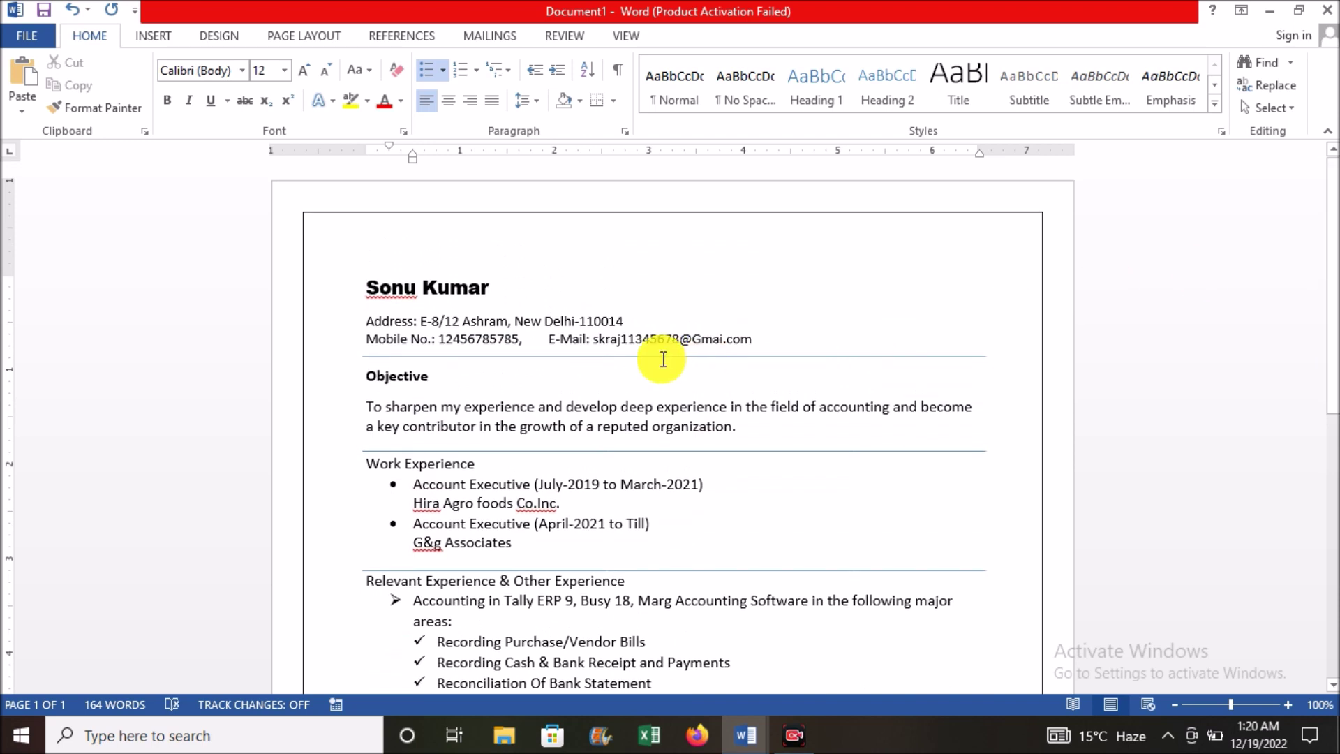
Step: Bold the Objective, Work Experience, Relevant & Other Experience, Educational Qualification, Other Qualification and Skills headings
left_click(445, 376)
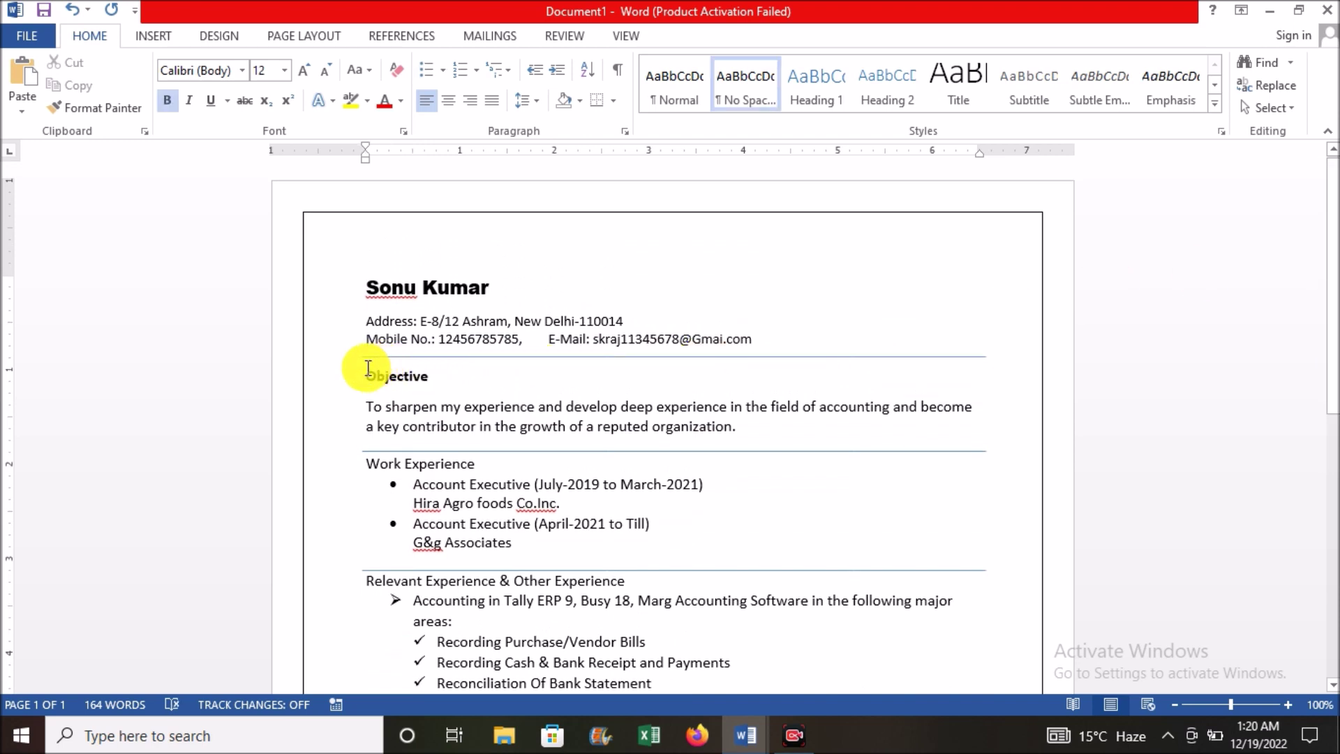
left_click_drag(362, 370, 437, 371)
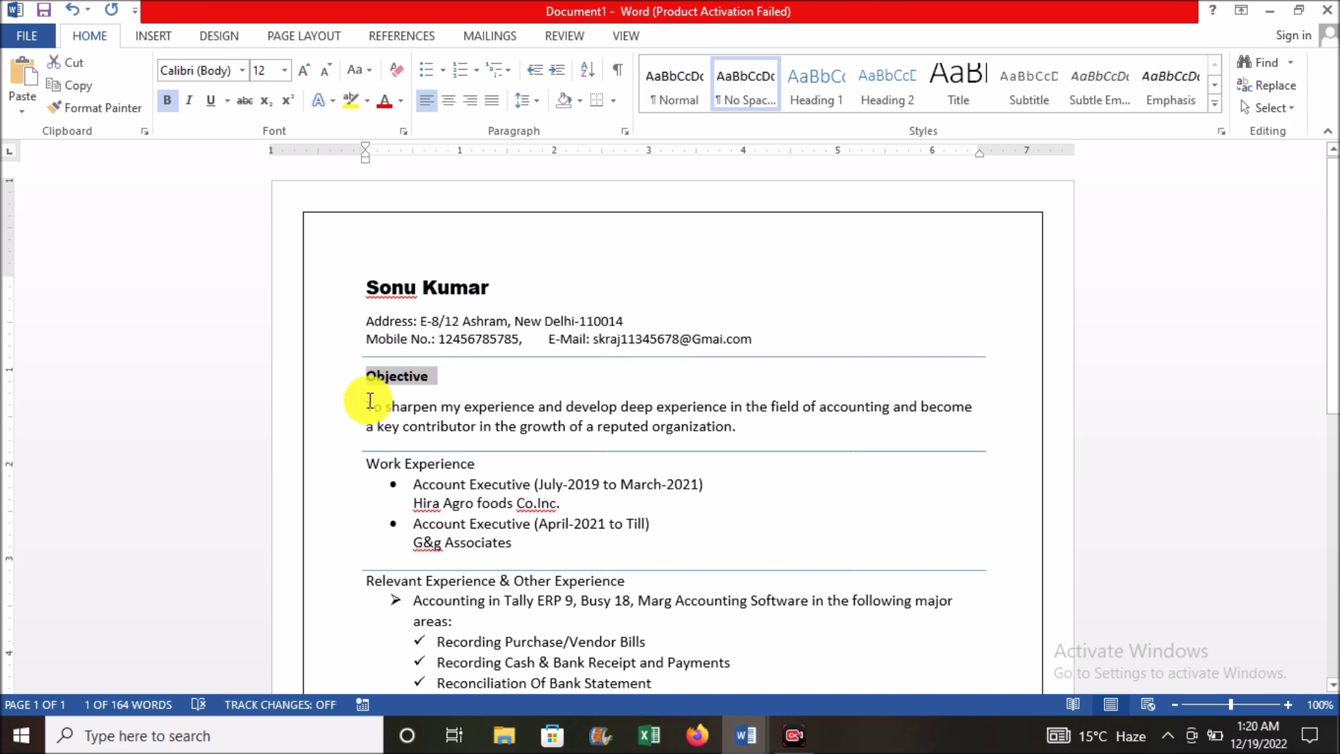
left_click_drag(362, 463, 482, 464)
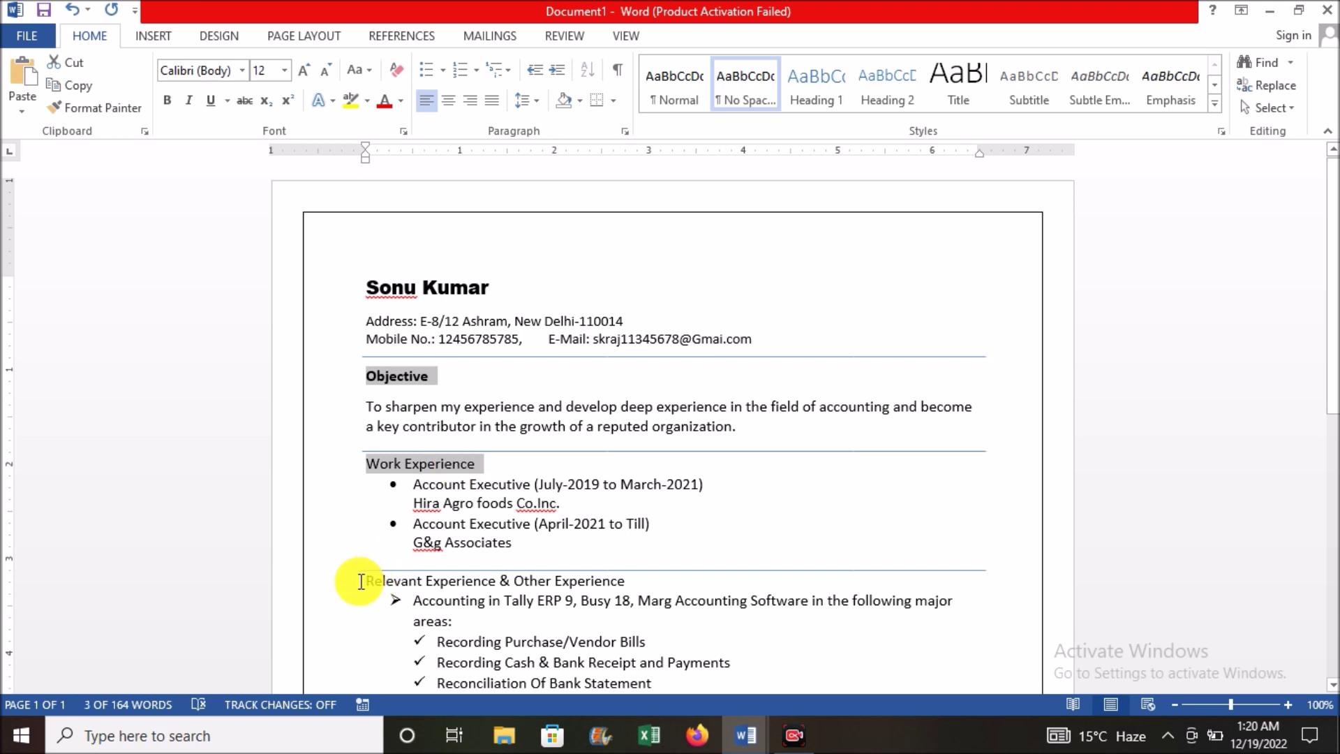
left_click_drag(367, 580, 635, 579)
left_click_drag(1335, 299, 1329, 452)
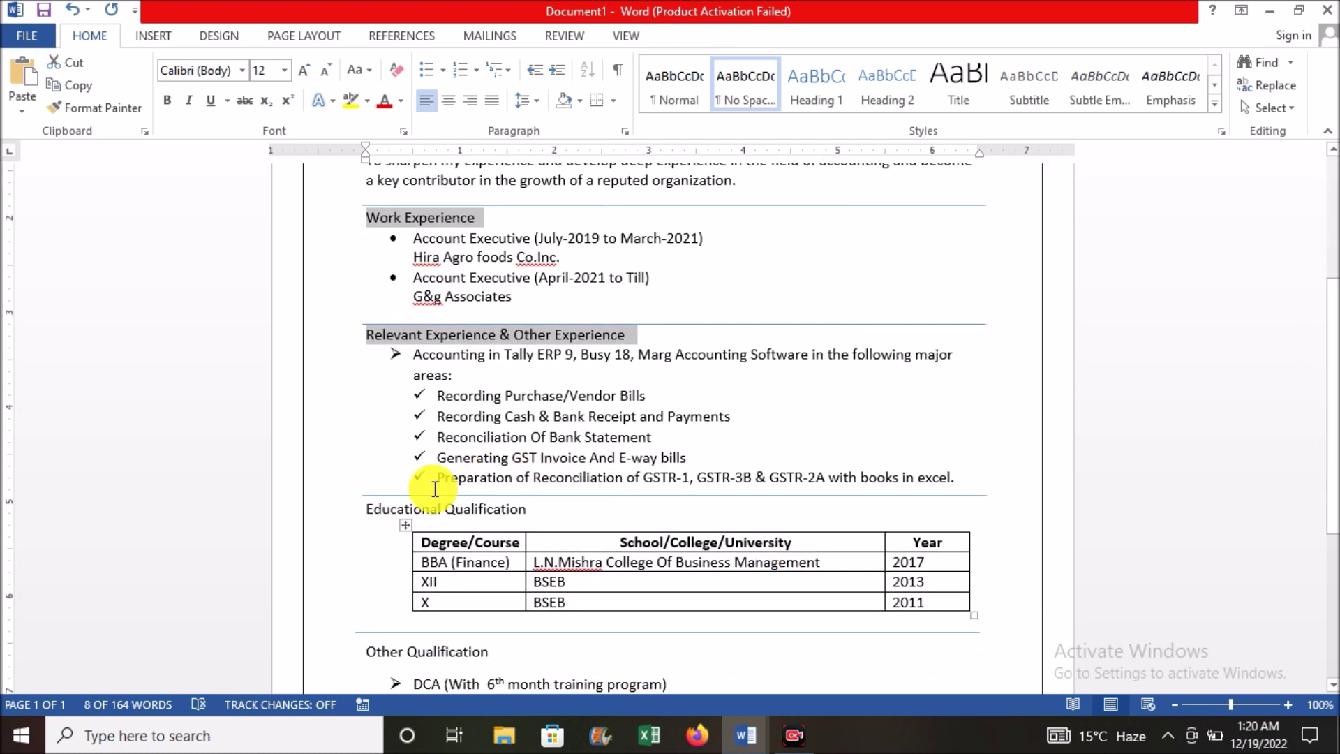
left_click_drag(365, 507, 553, 497)
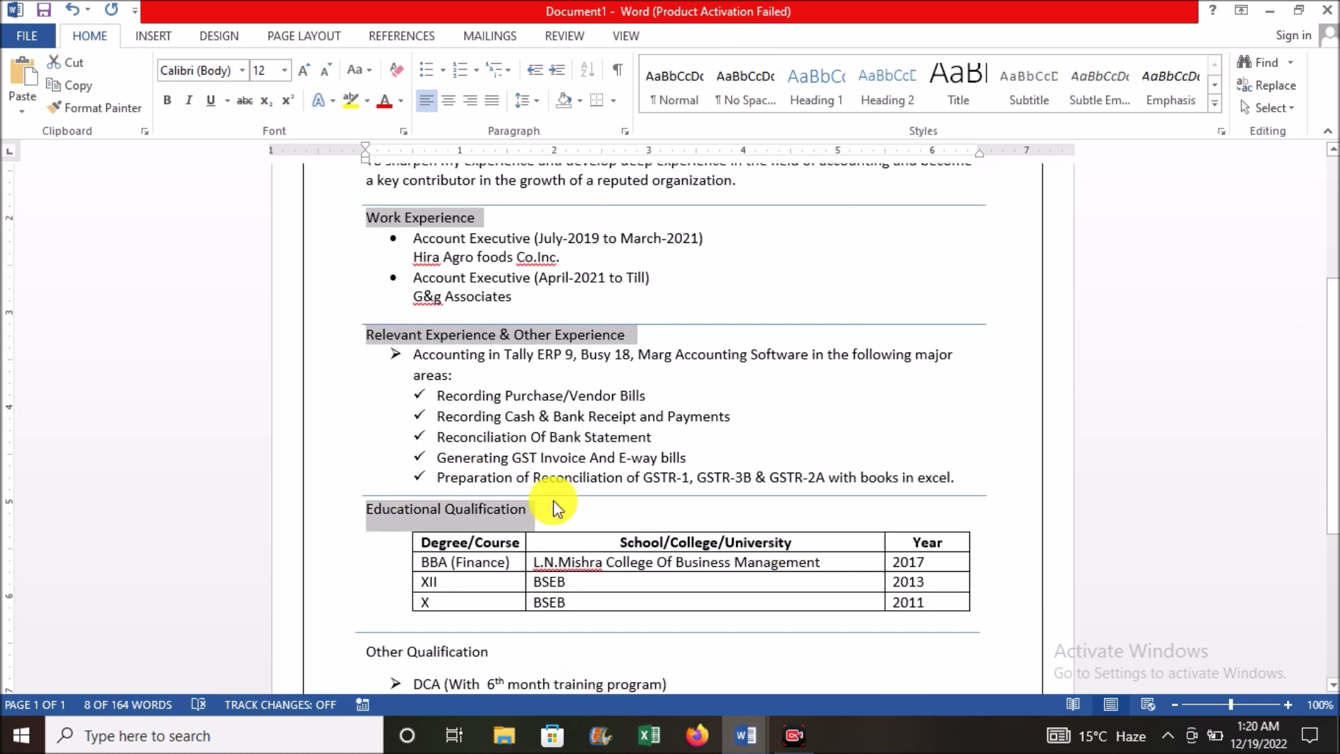
left_click_drag(1329, 326, 1330, 413)
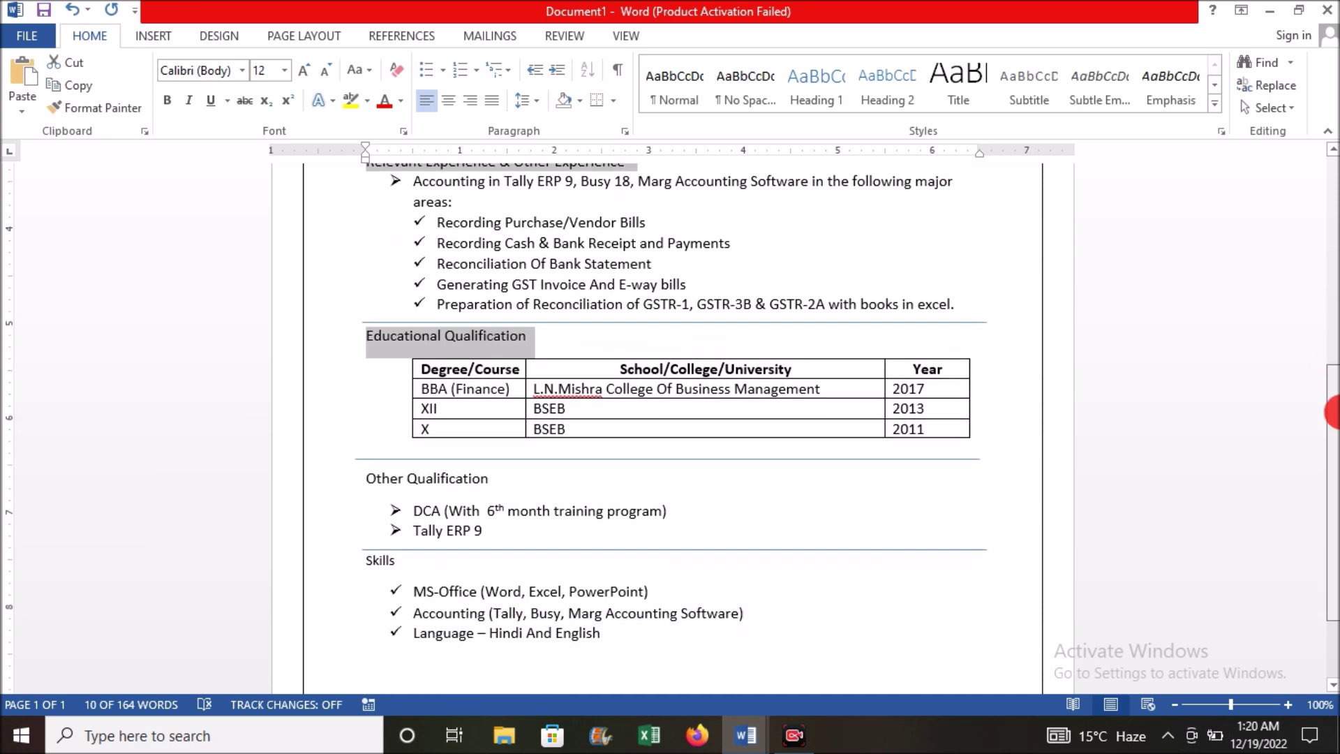
left_click_drag(365, 472, 492, 475)
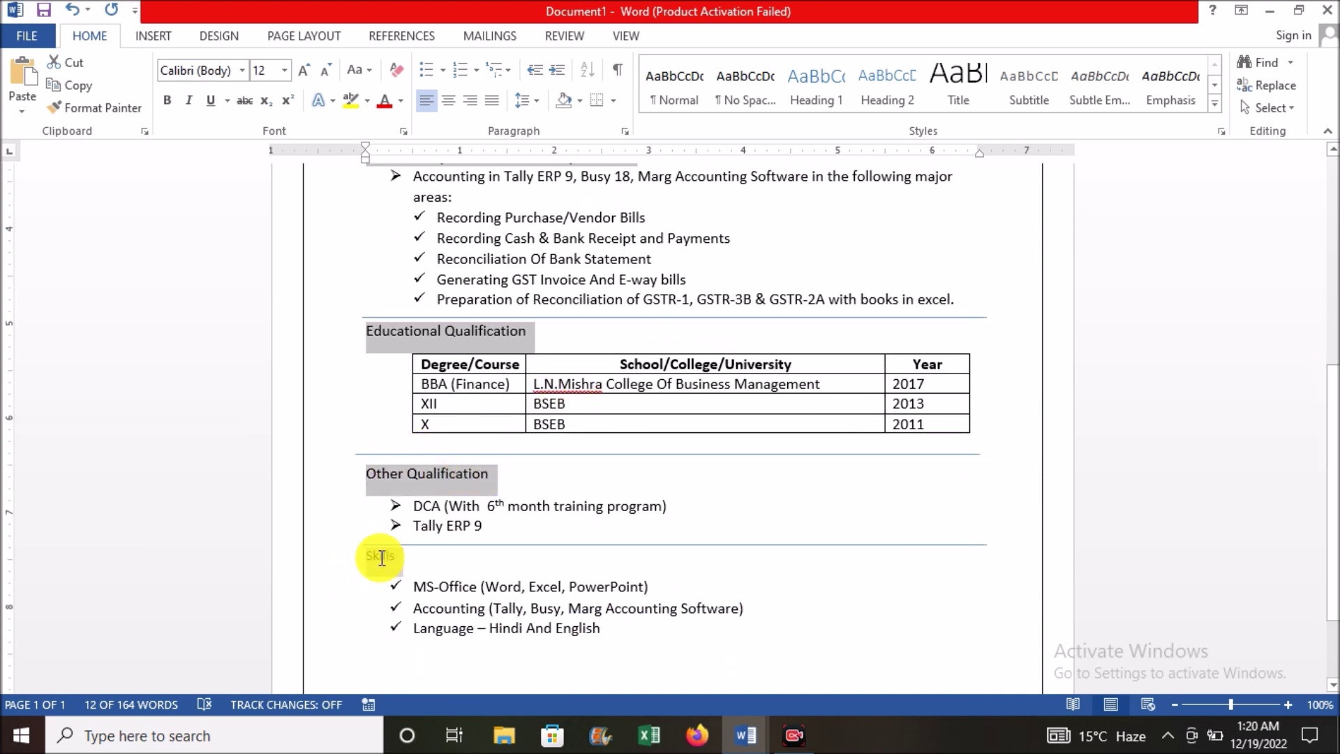
left_click_drag(381, 558, 406, 558)
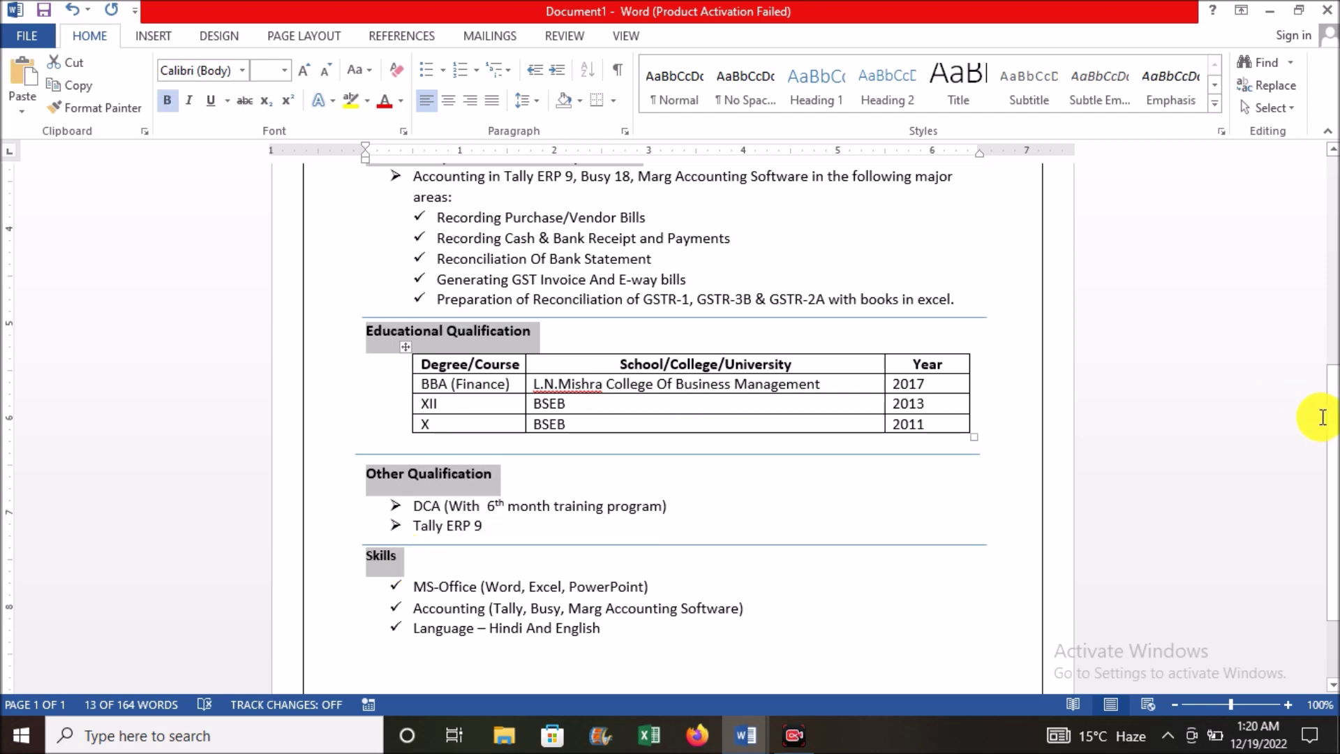
key("ctrl+b")
left_click_drag(1331, 369, 1331, 257)
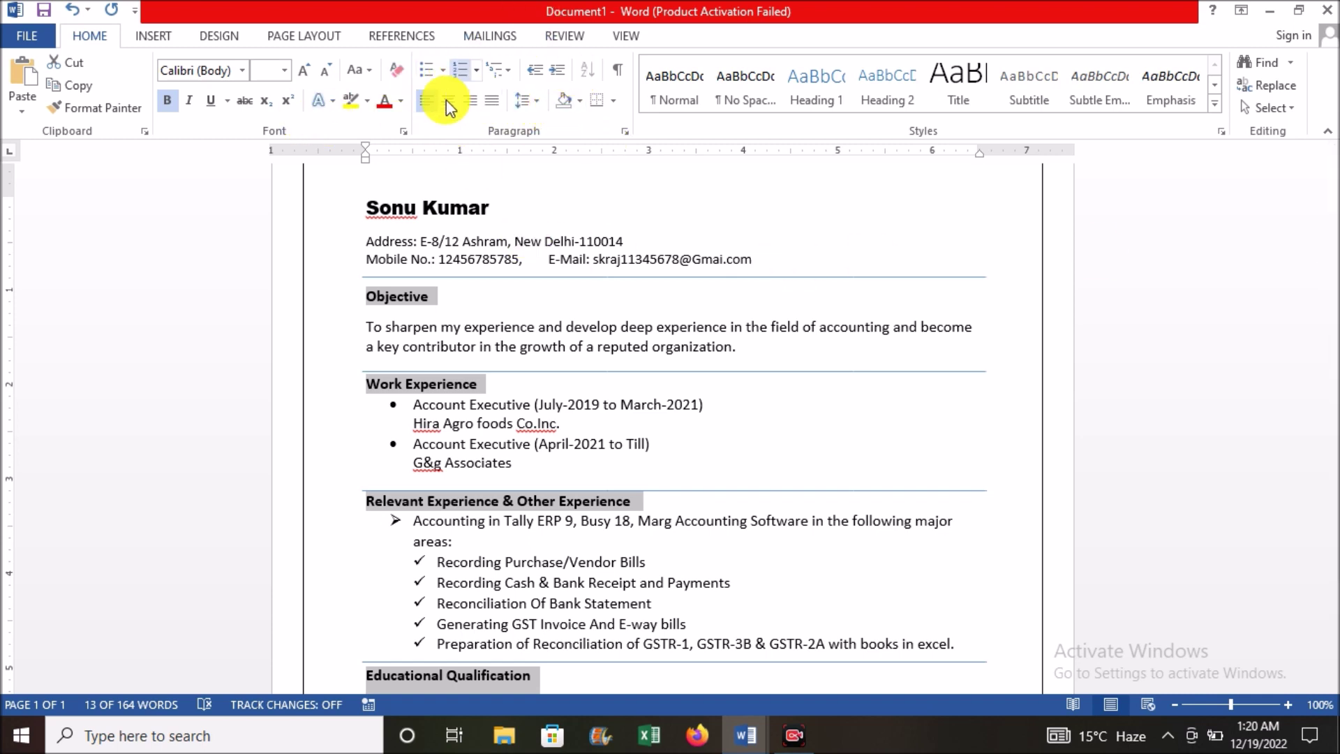
Step: Apply Blue-Gray, Text 2, Lighter 60% shading to the selected section headings
left_click(579, 101)
scroll(575, 179, "down", 3)
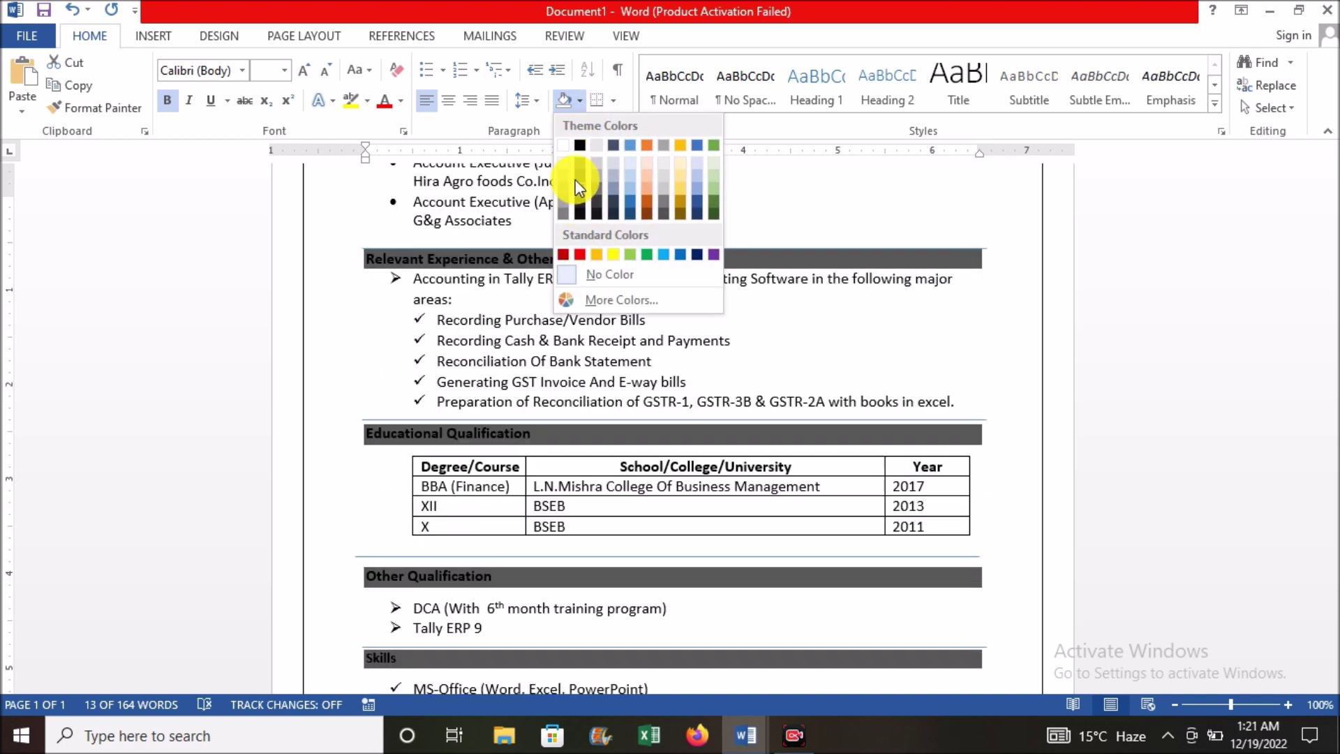
left_click(616, 182)
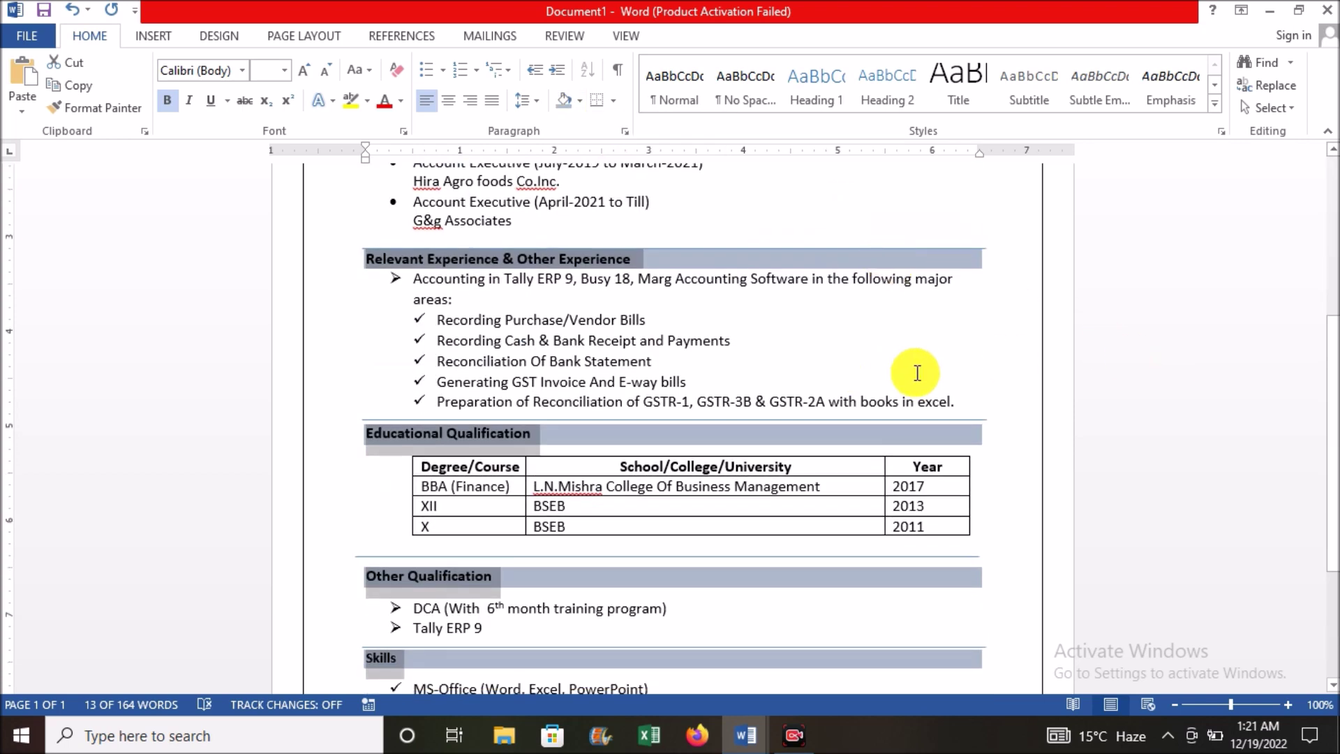
left_click(860, 434)
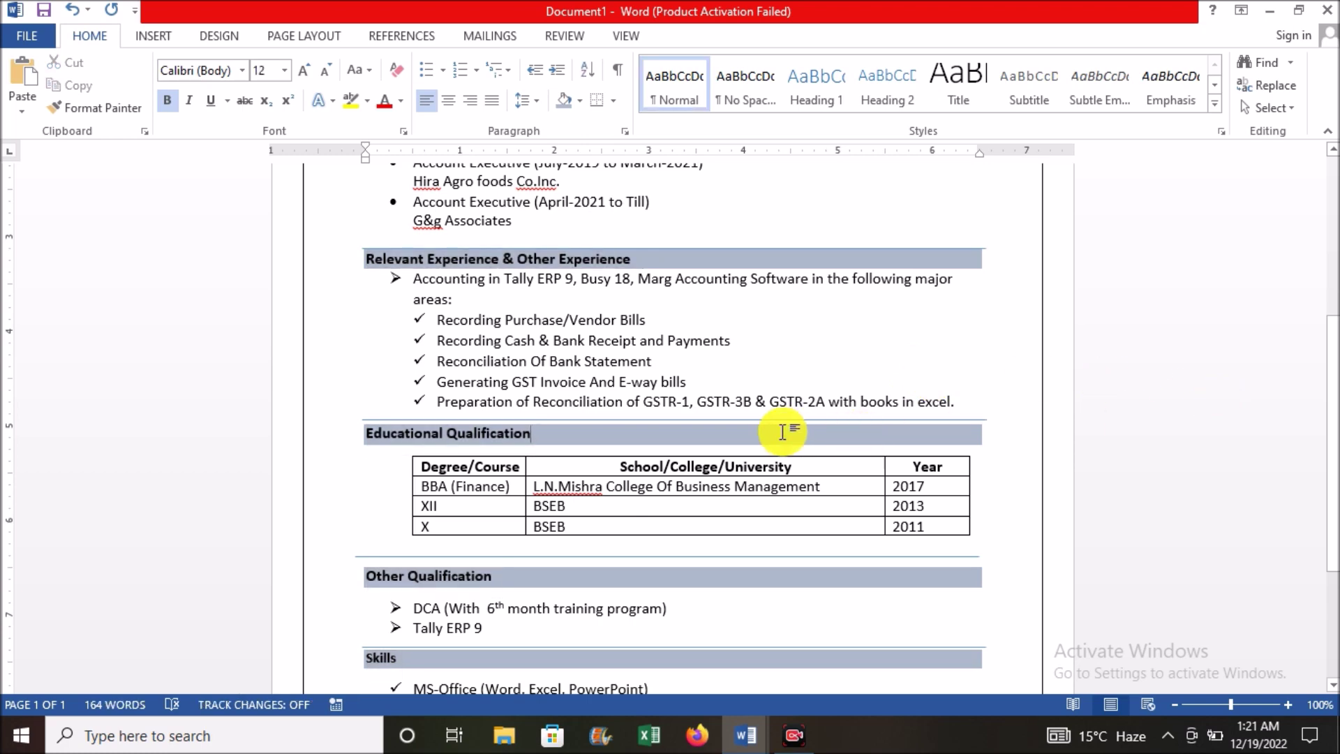
left_click_drag(1334, 350, 1330, 168)
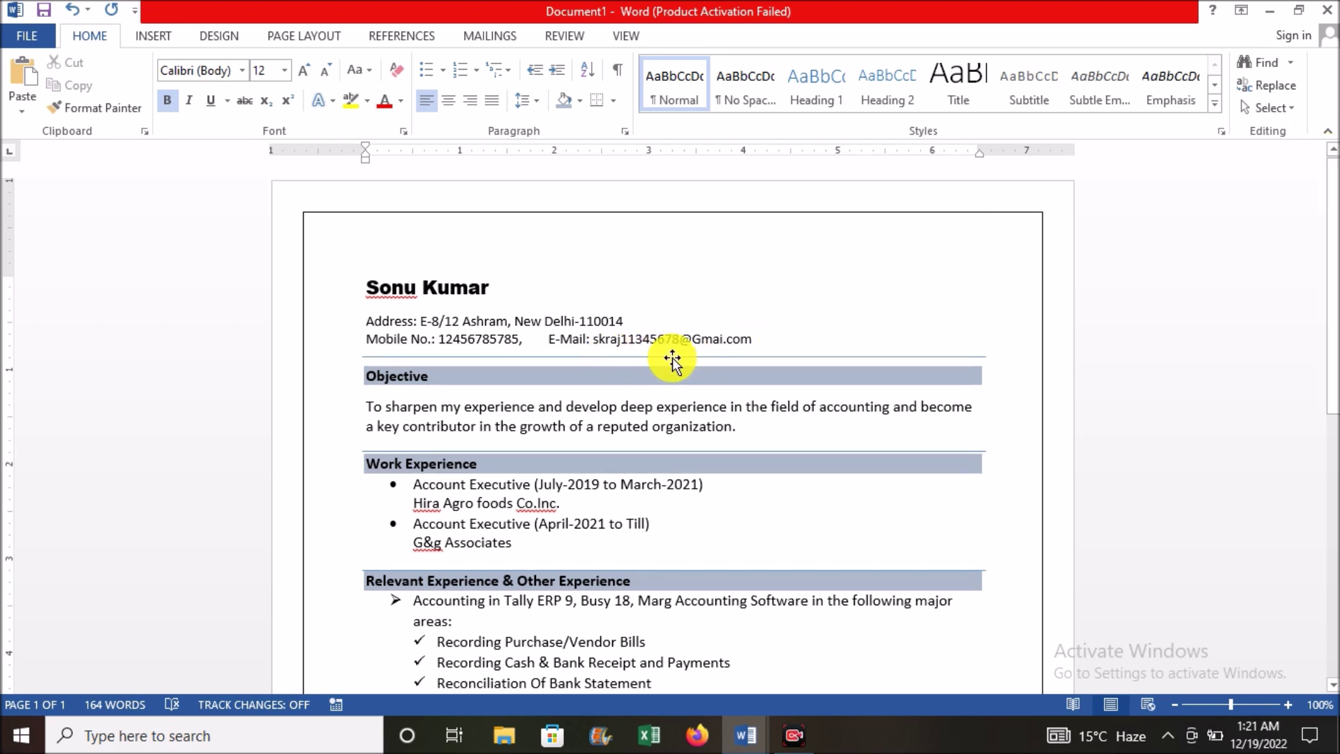
Step: Drag the divider under the E-Mail line down onto the top of the shaded Objective bar
left_click(653, 354)
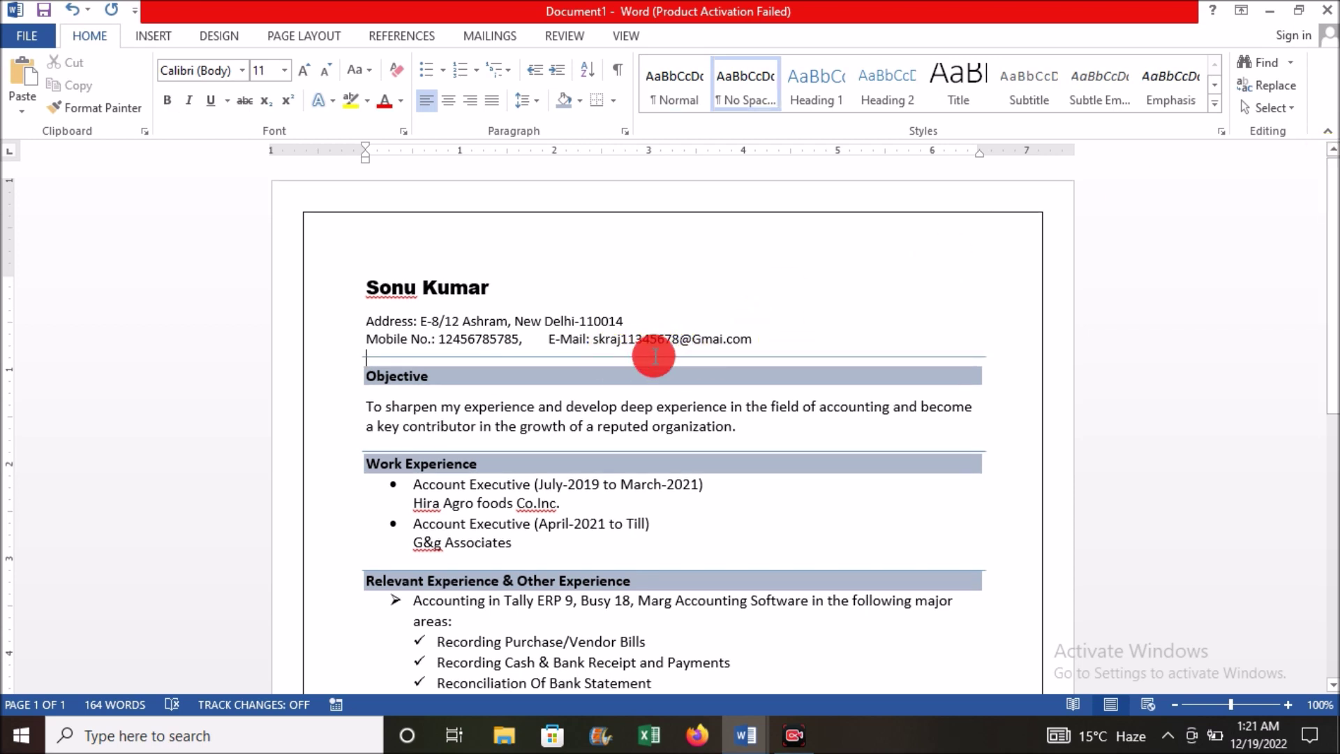
left_click(771, 358)
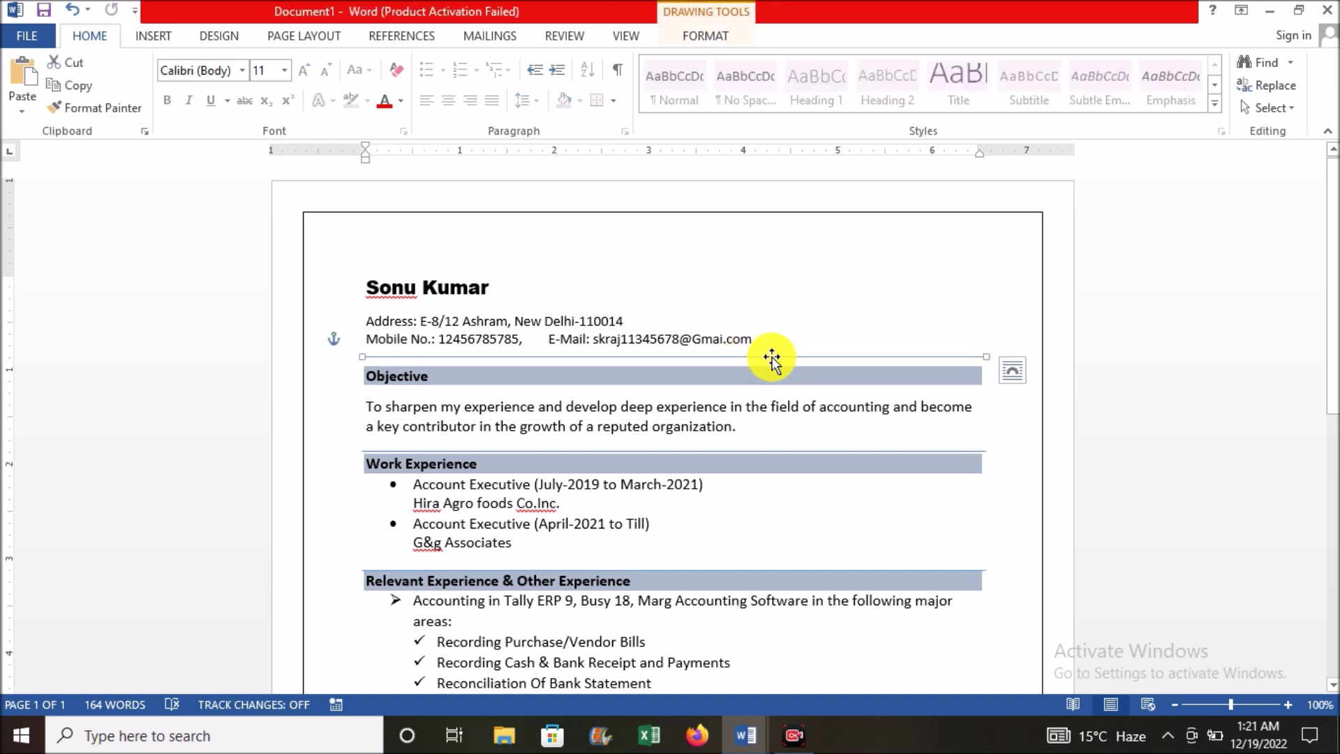
left_click_drag(771, 356, 771, 365)
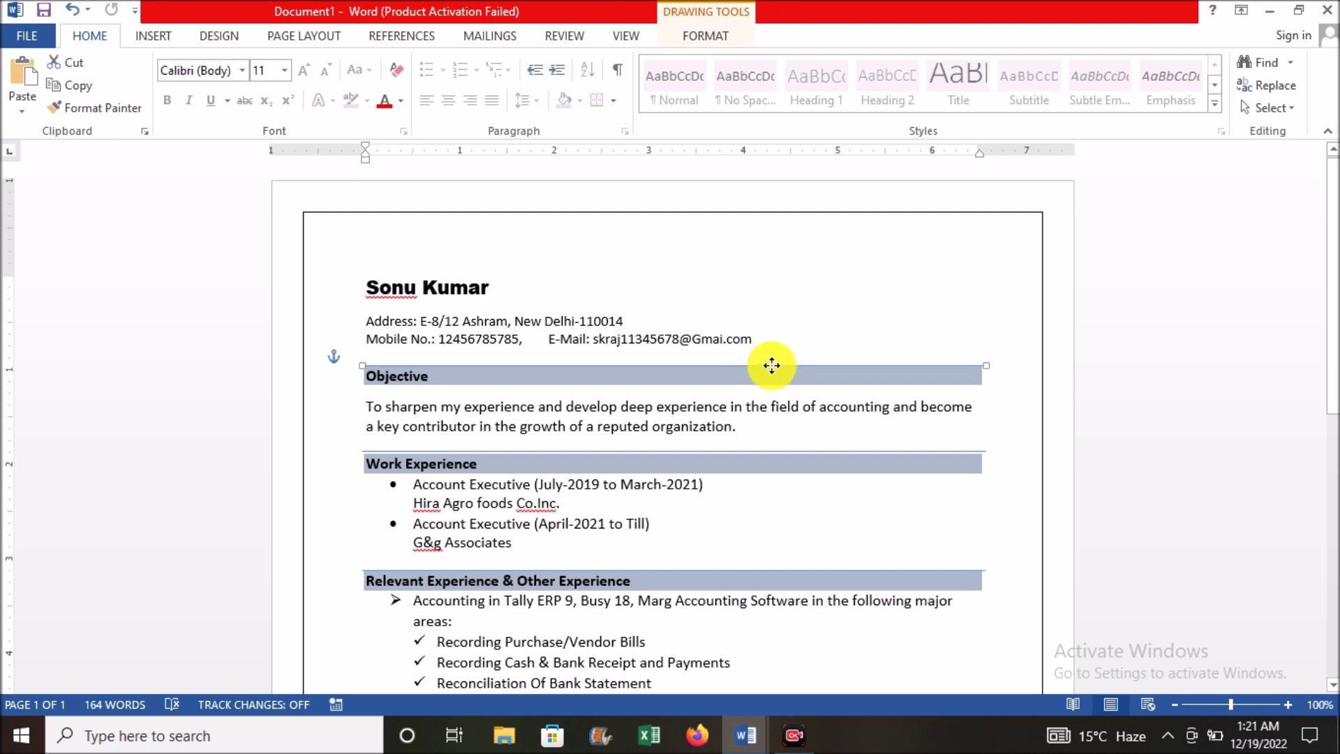
key("Tab")
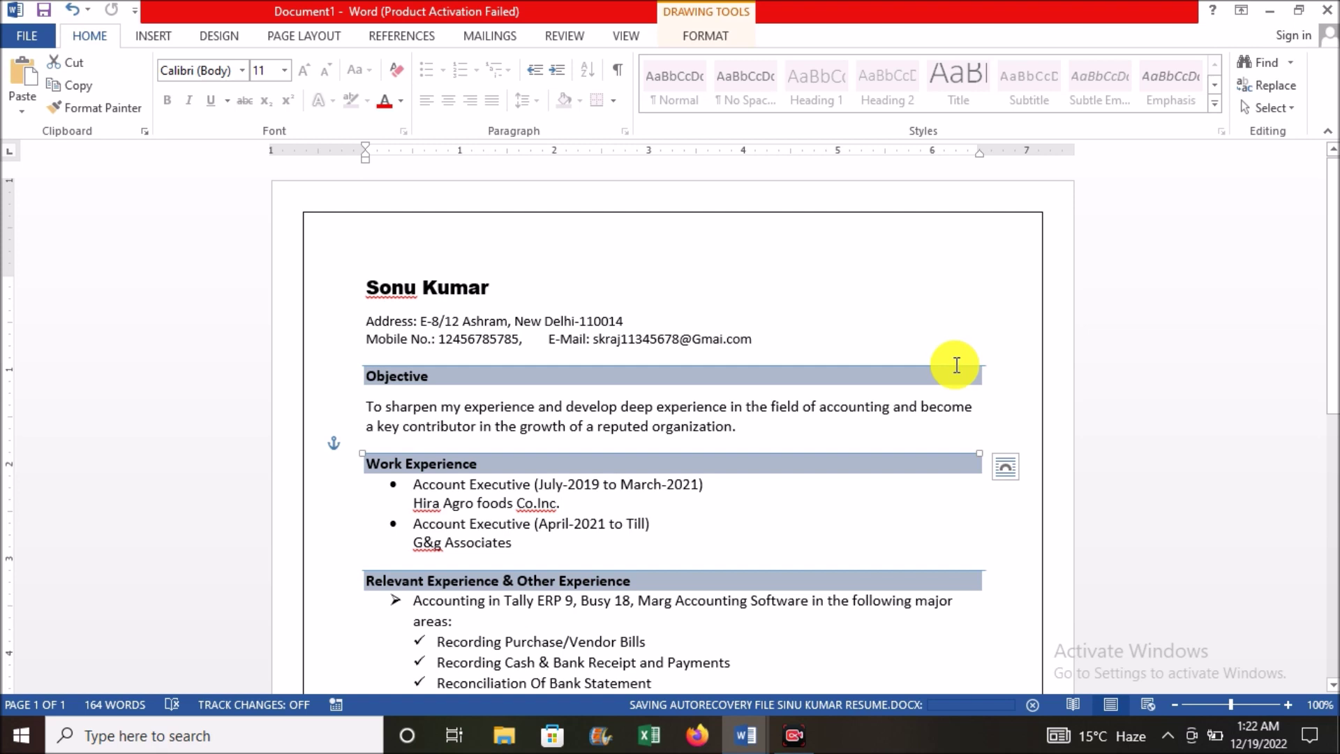
left_click(956, 365)
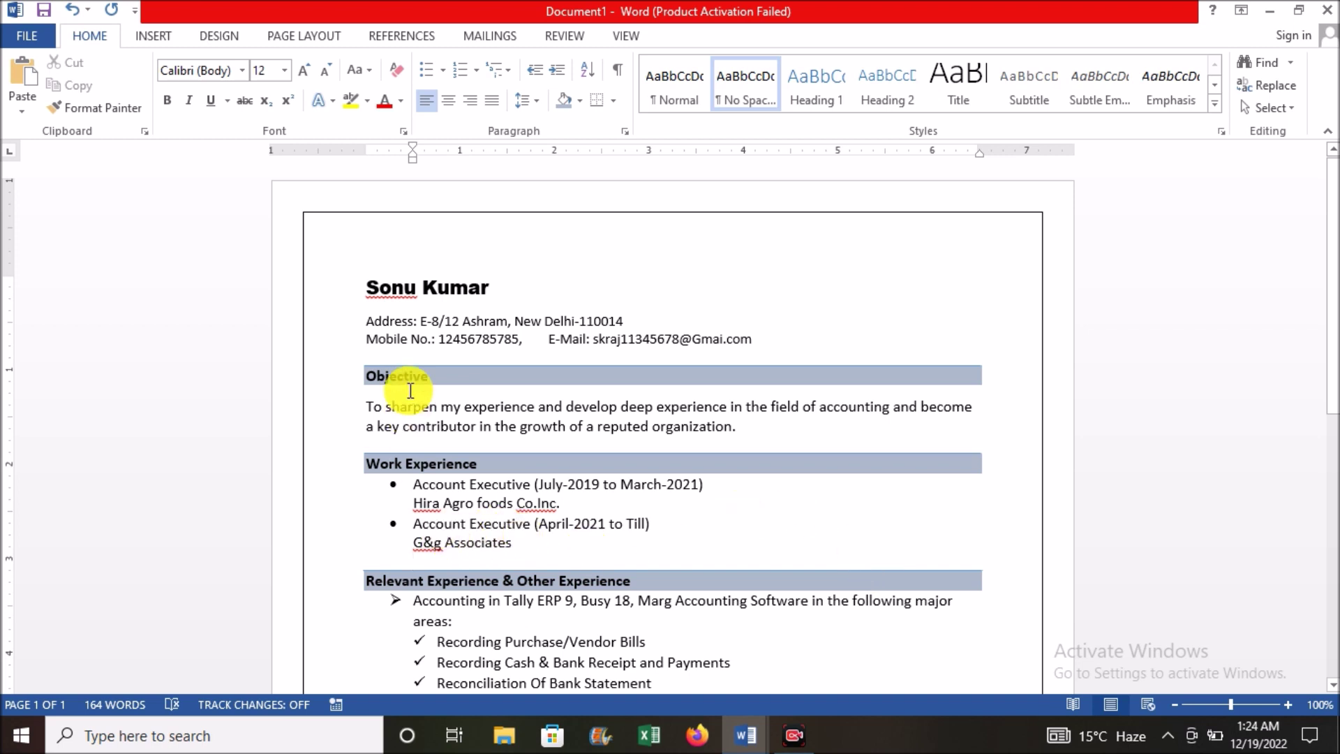
left_click(414, 289)
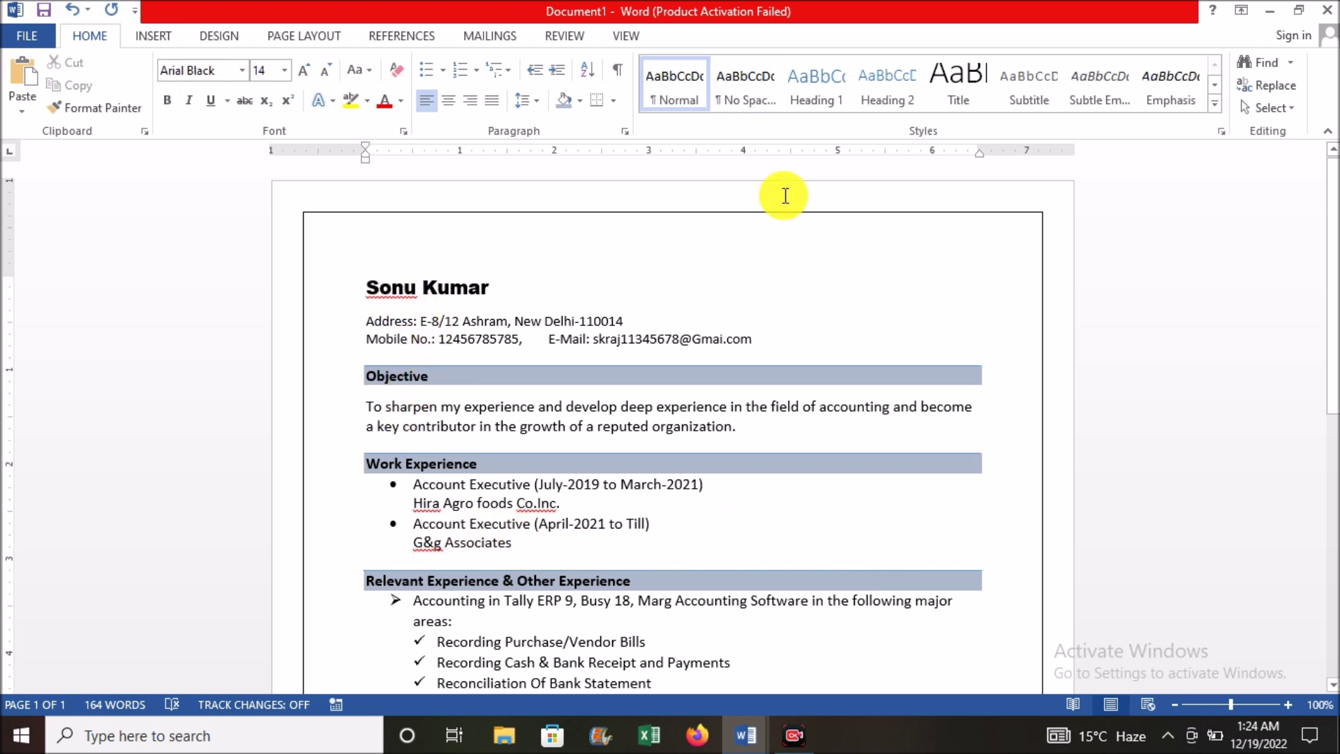
left_click_drag(1331, 213, 1332, 168)
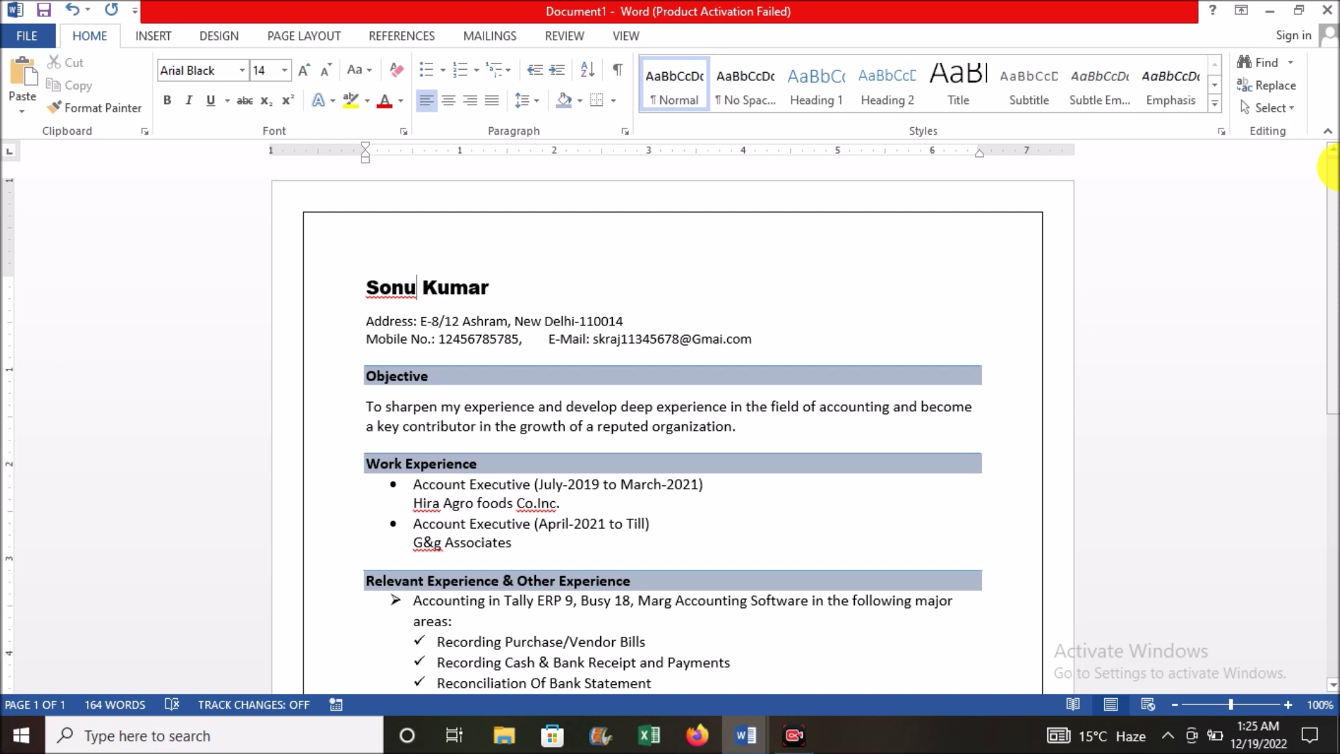
left_click_drag(1331, 168, 1330, 171)
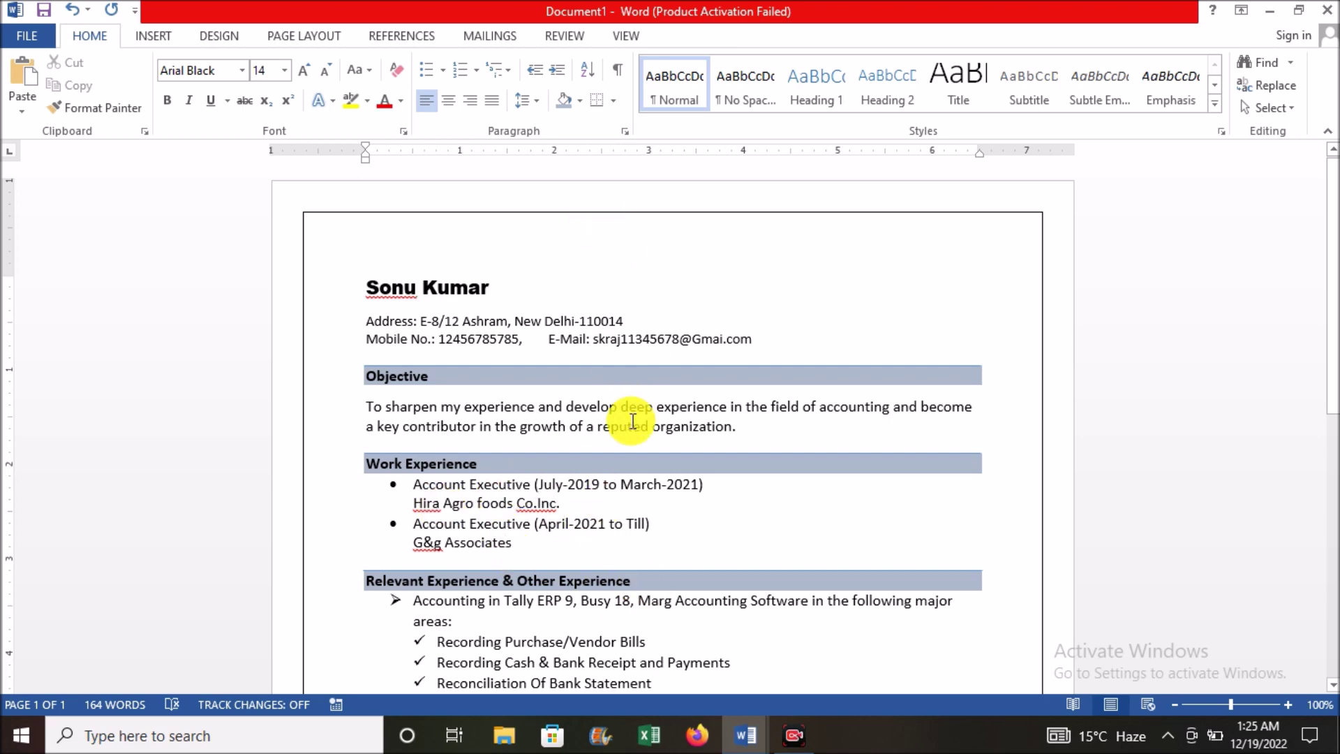
left_click_drag(1330, 183, 1329, 427)
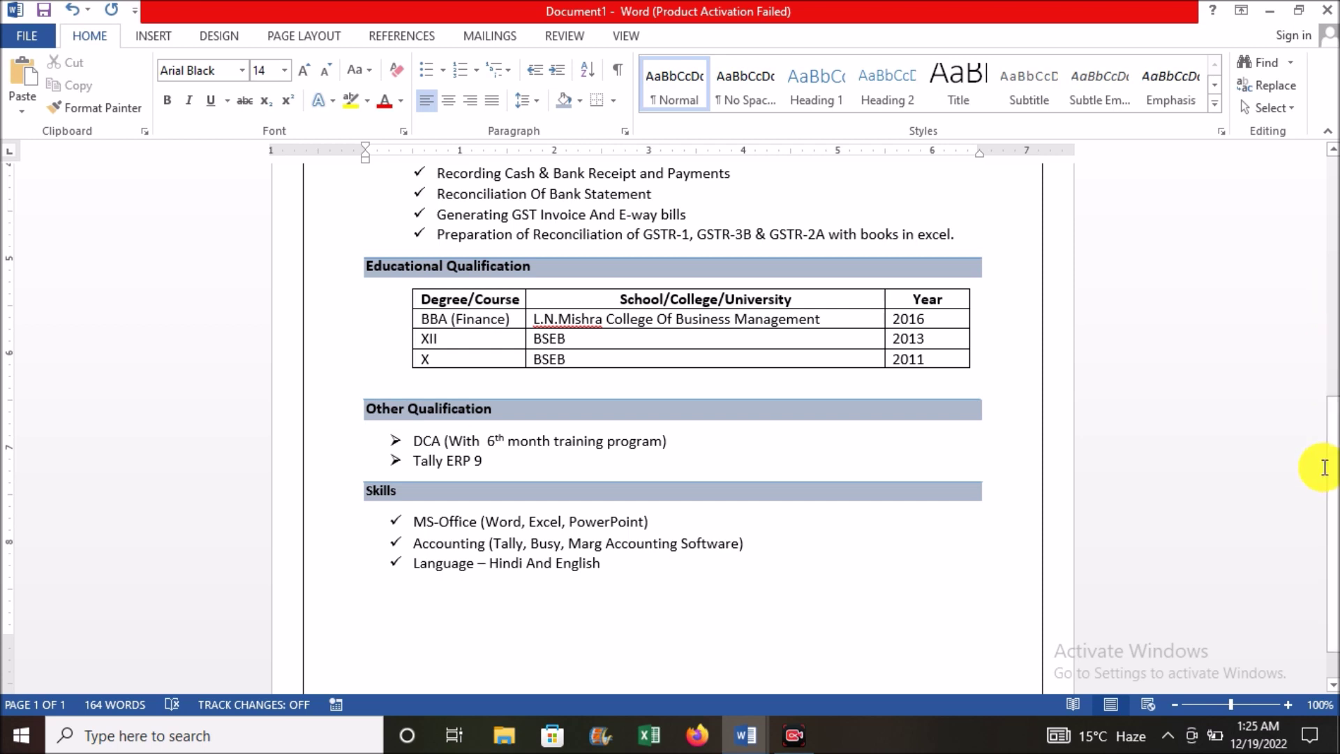
left_click_drag(1330, 472, 1324, 203)
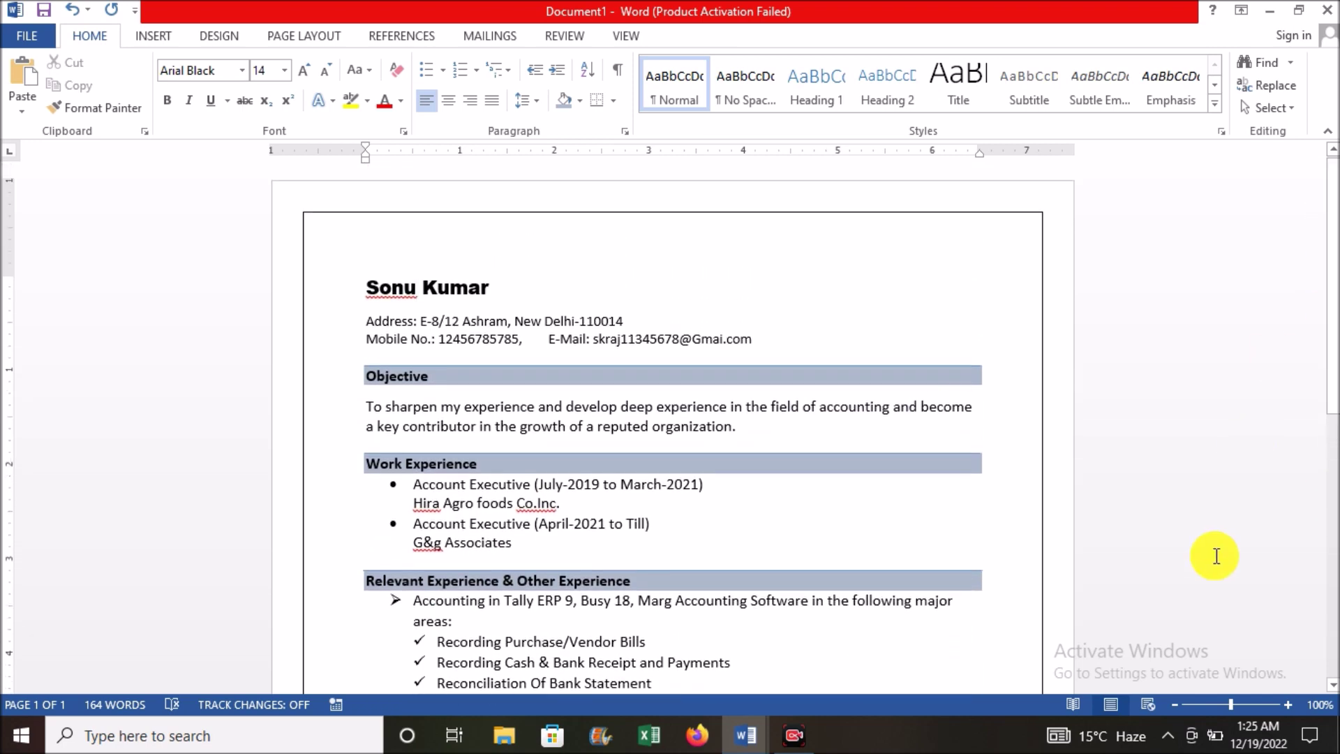